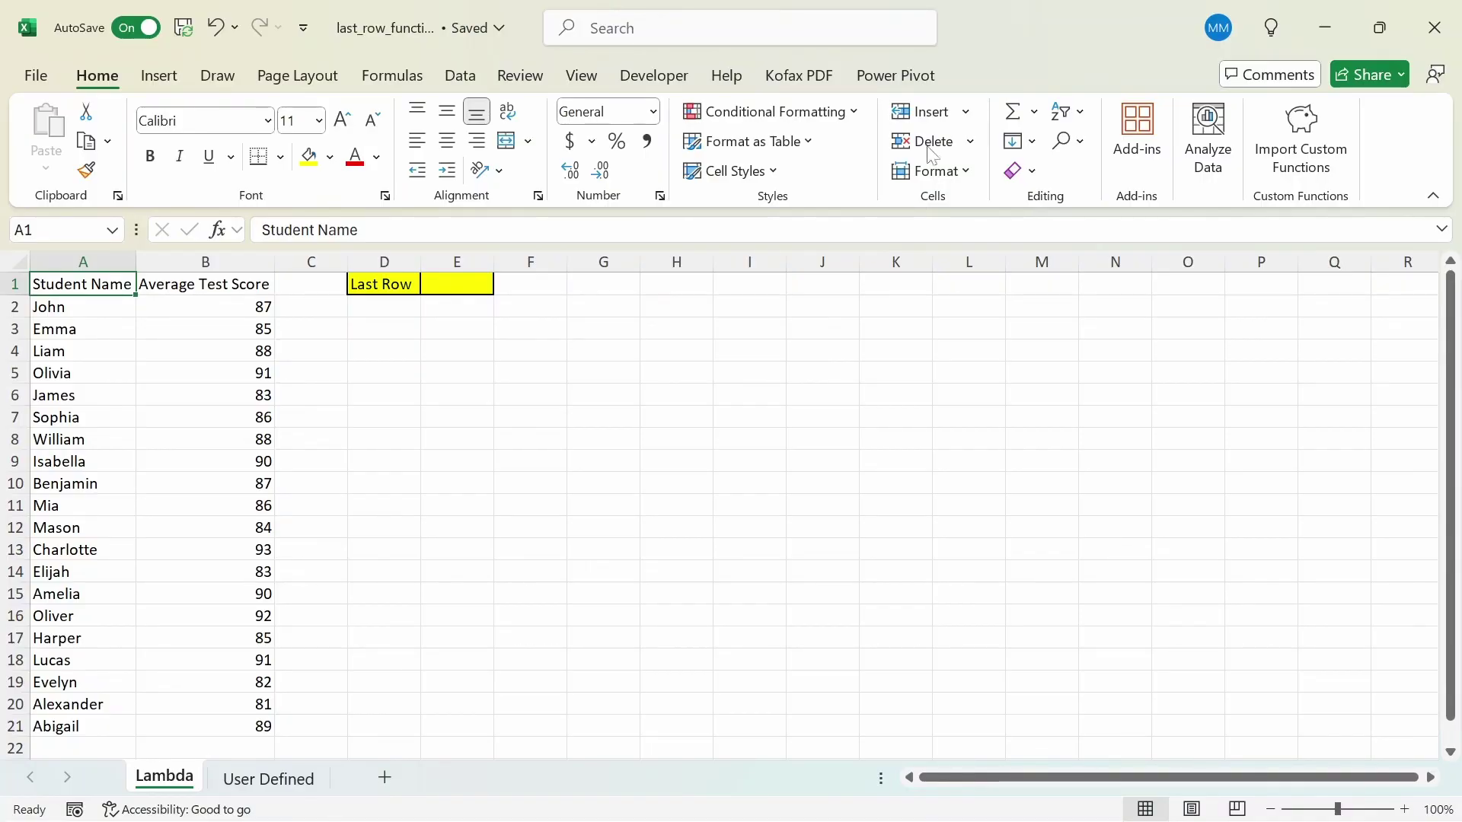
# In E1, start the formula =LOOKUP(2,1/(A:A<>""), referencing all of column A
pyautogui.click(472, 284)
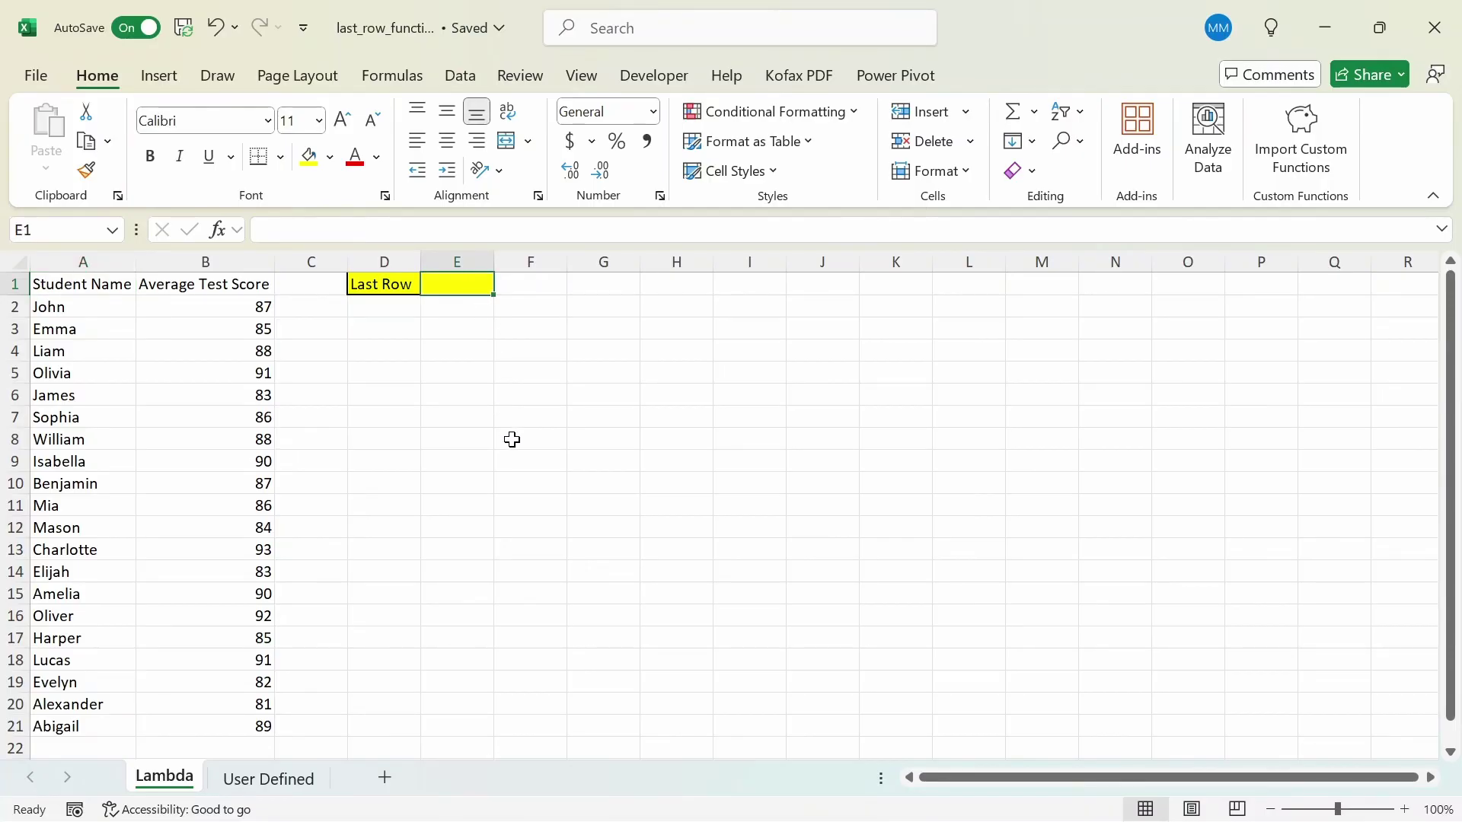
pyautogui.write('=loo')
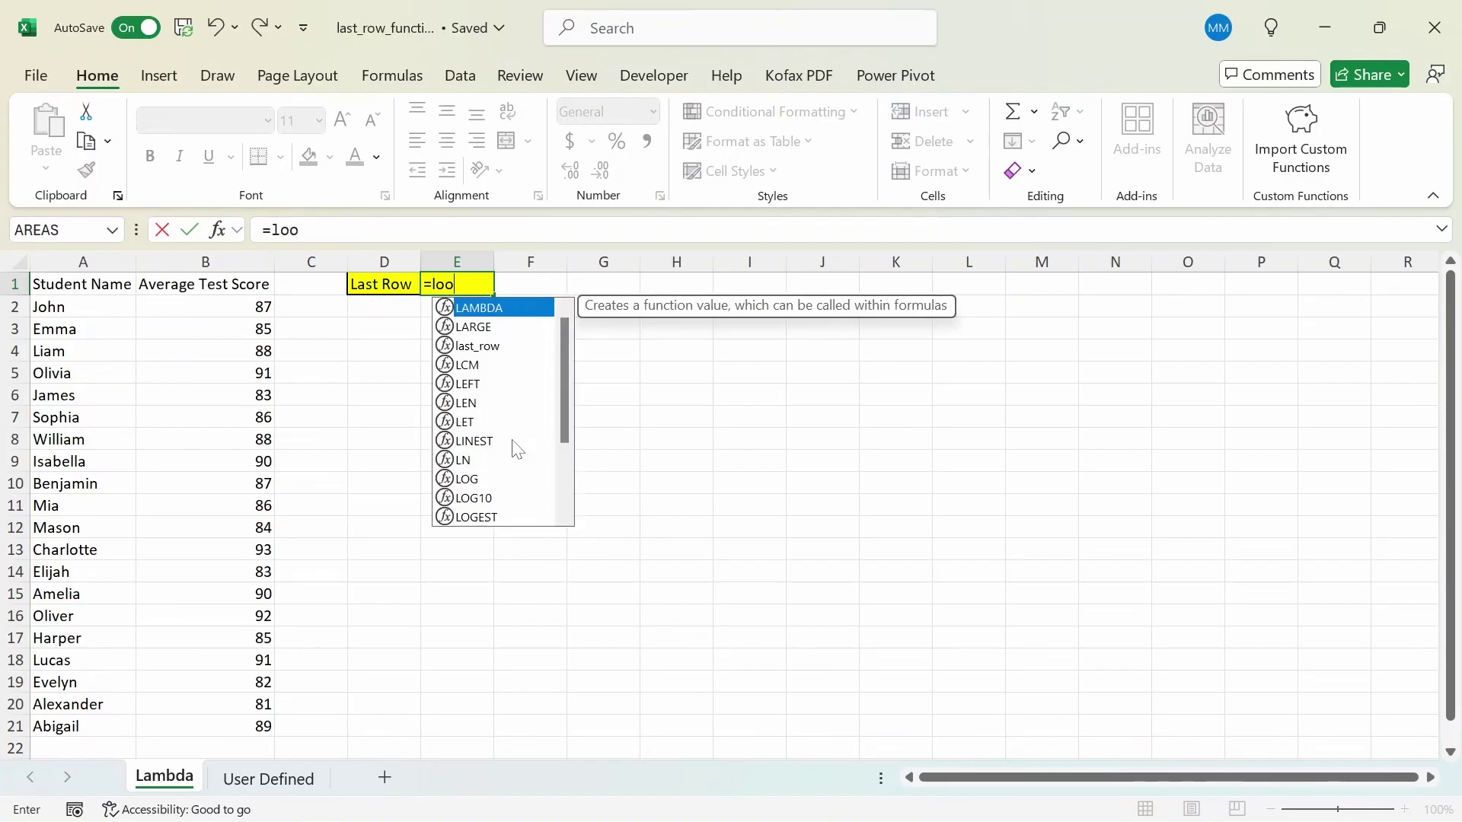
pyautogui.press('Tab')
pyautogui.write('2')
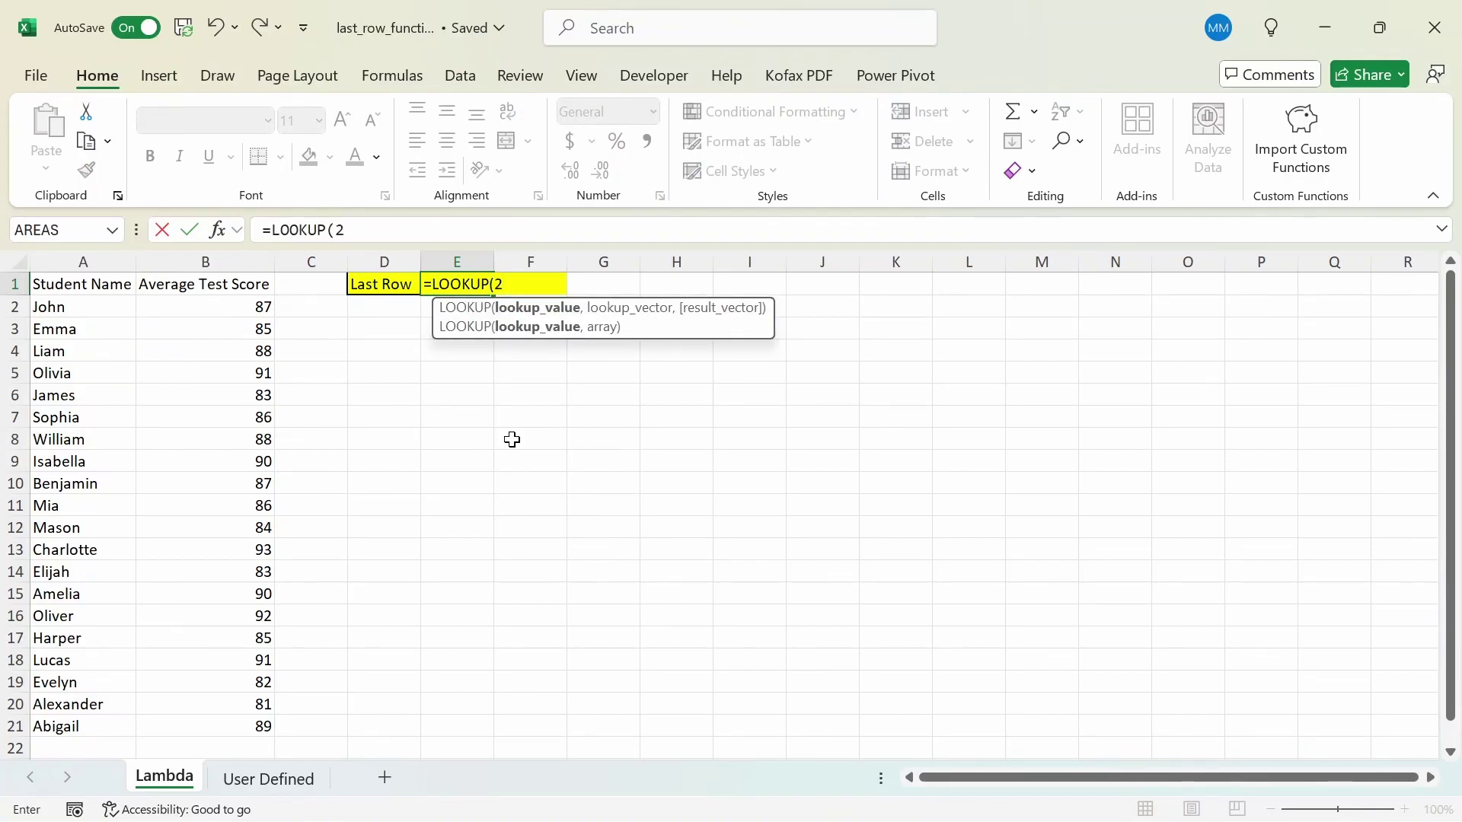
pyautogui.write(',')
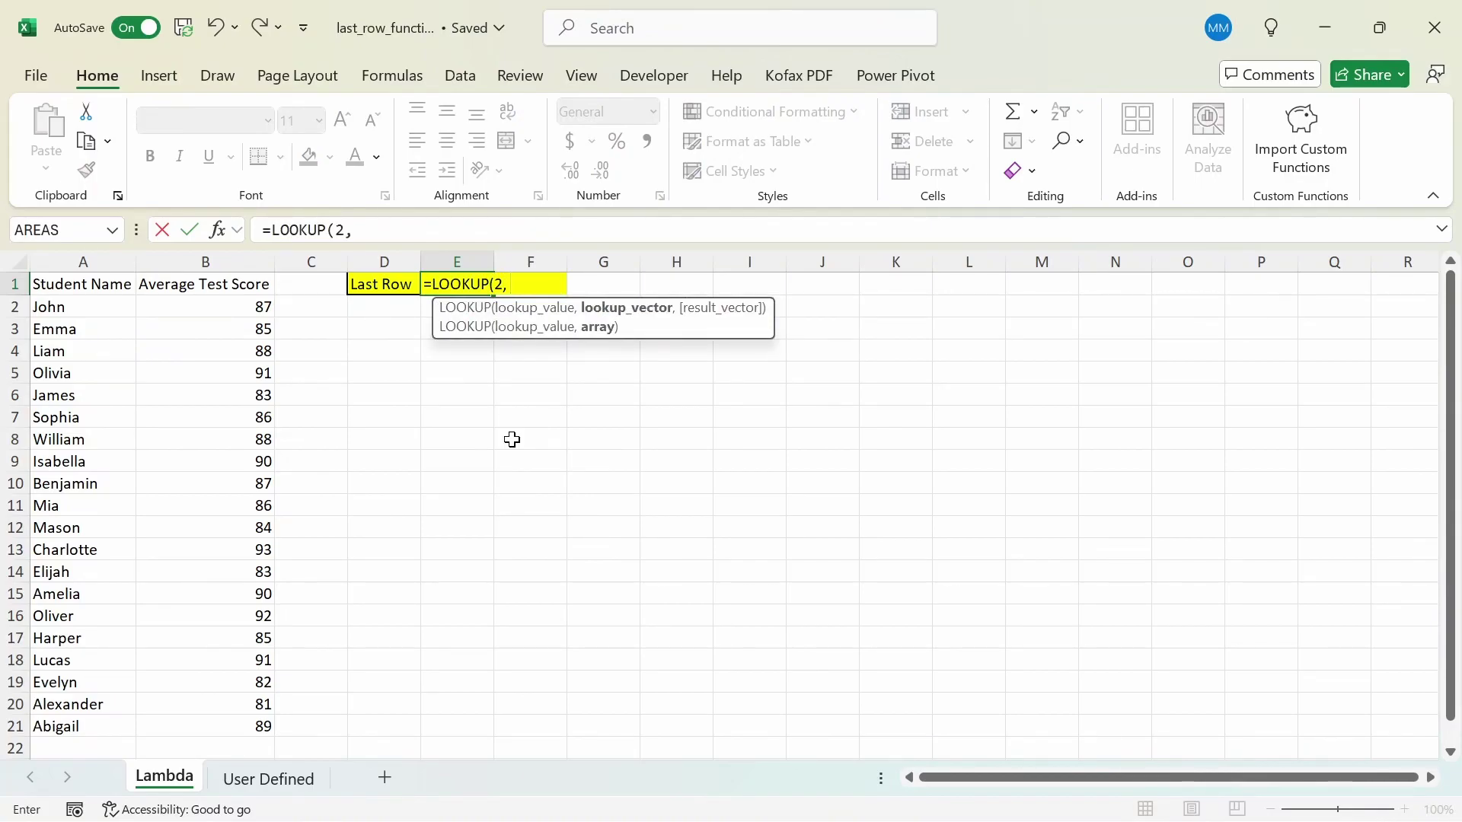
pyautogui.write(' 1/')
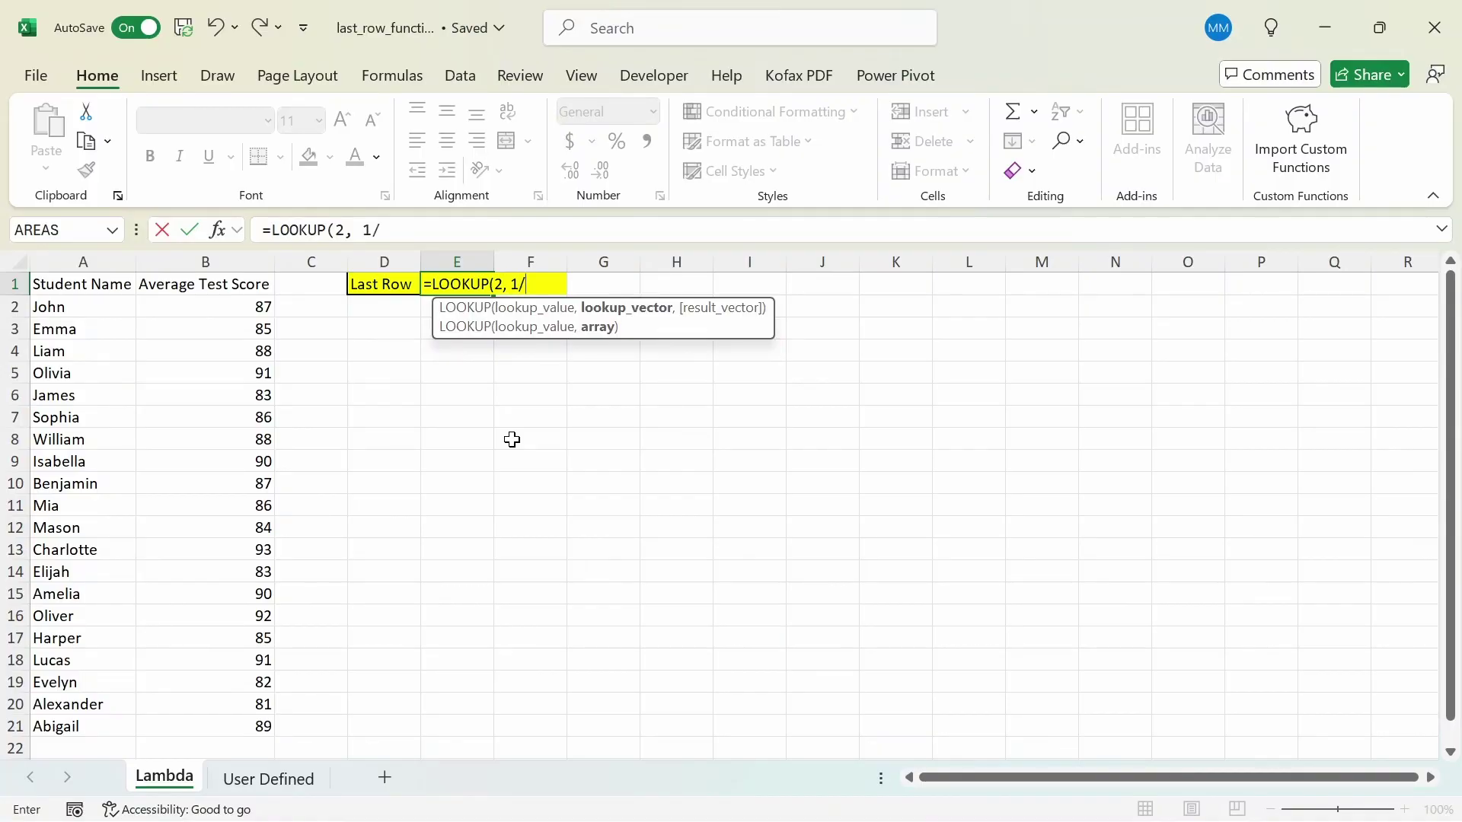
pyautogui.write('(')
pyautogui.click(88, 346)
pyautogui.hotkey('ctrl', 'space')
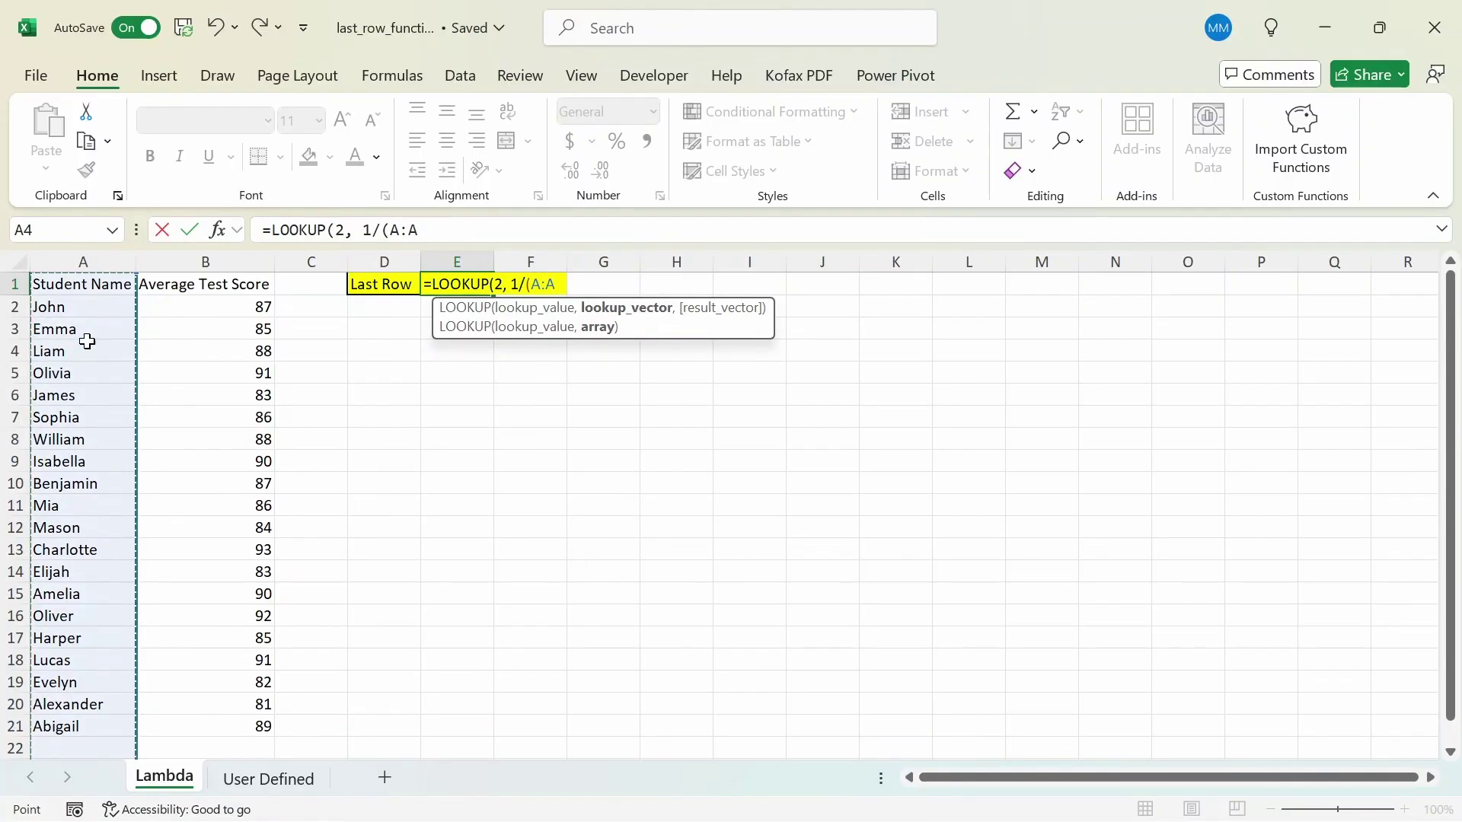
pyautogui.write('<>"")')
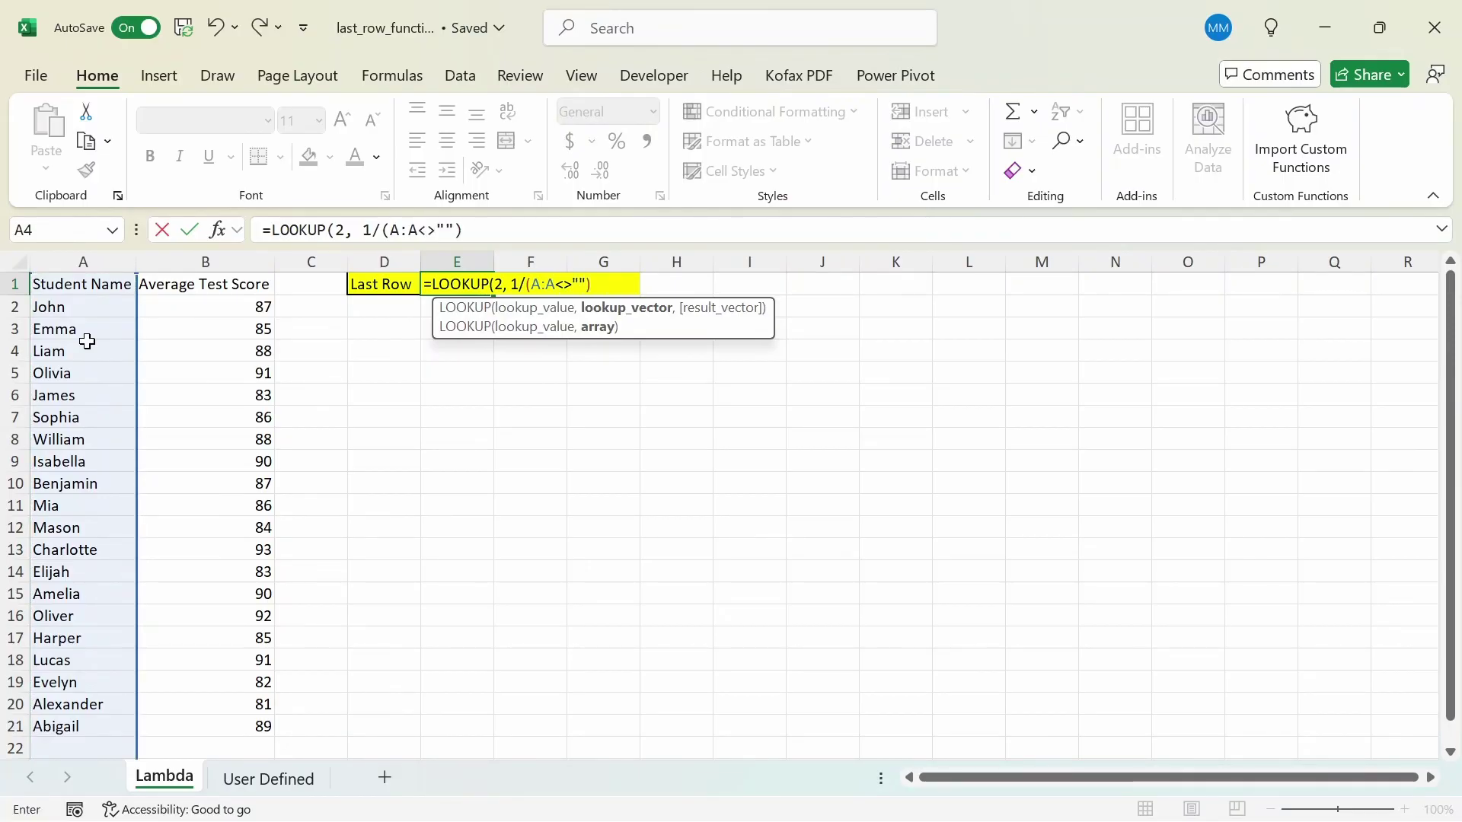
pyautogui.write(',')
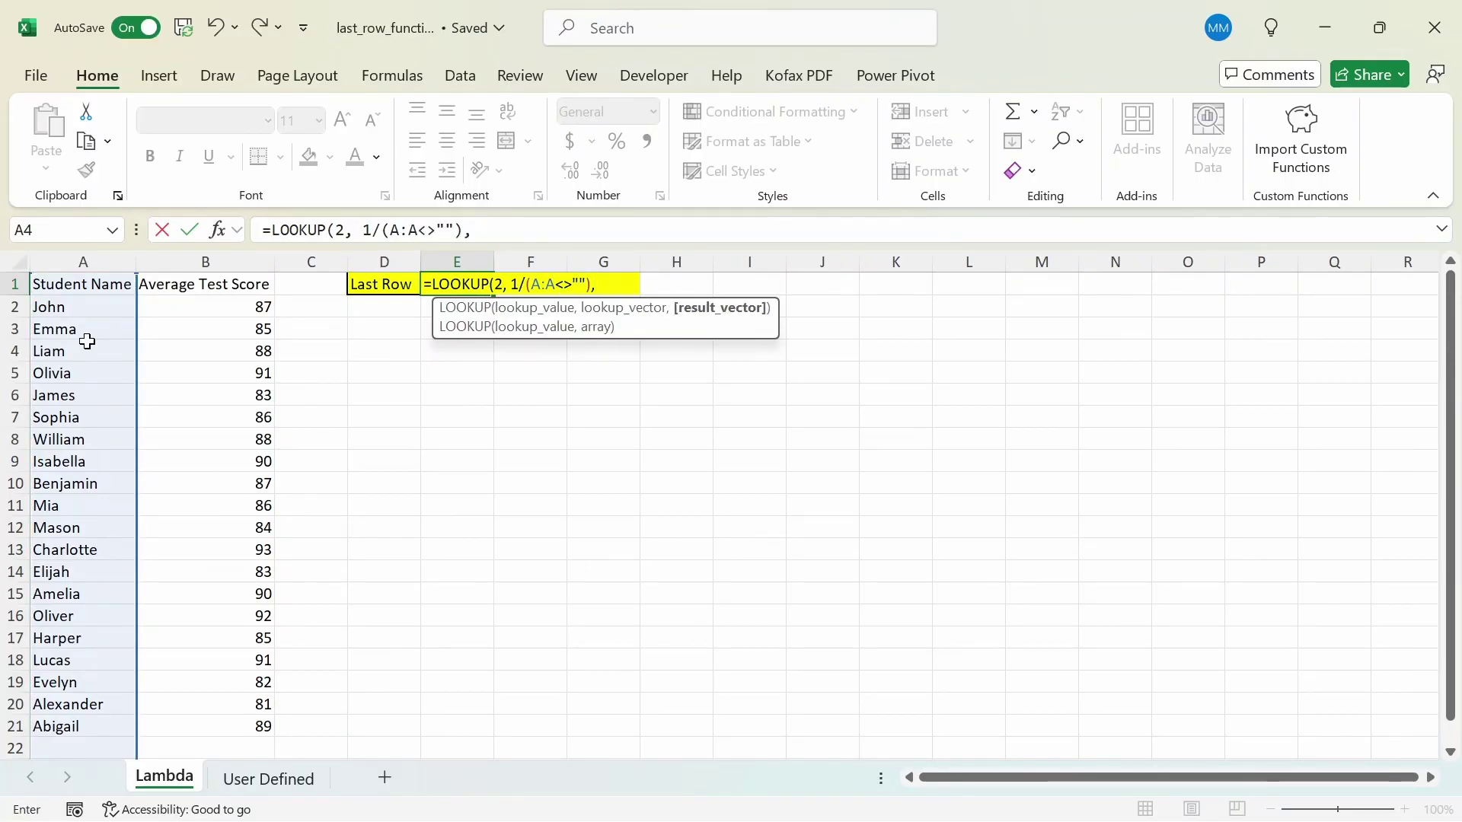
pyautogui.write('row')
# Finish it with ROW(A:A) and enter it so E1 returns 21 as the last row
pyautogui.press('Tab')
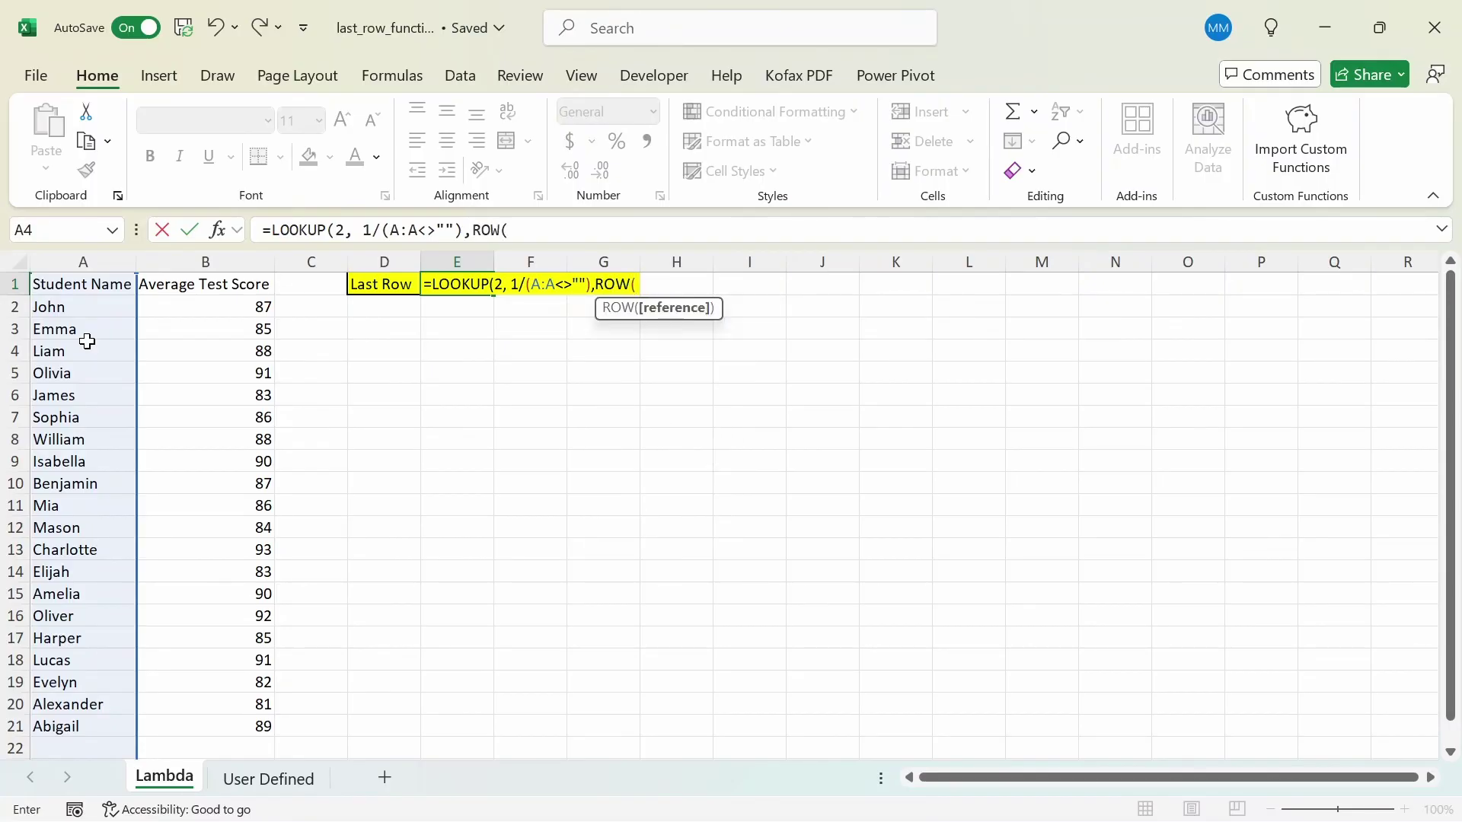
pyautogui.click(86, 342)
pyautogui.hotkey('ctrl', 'space')
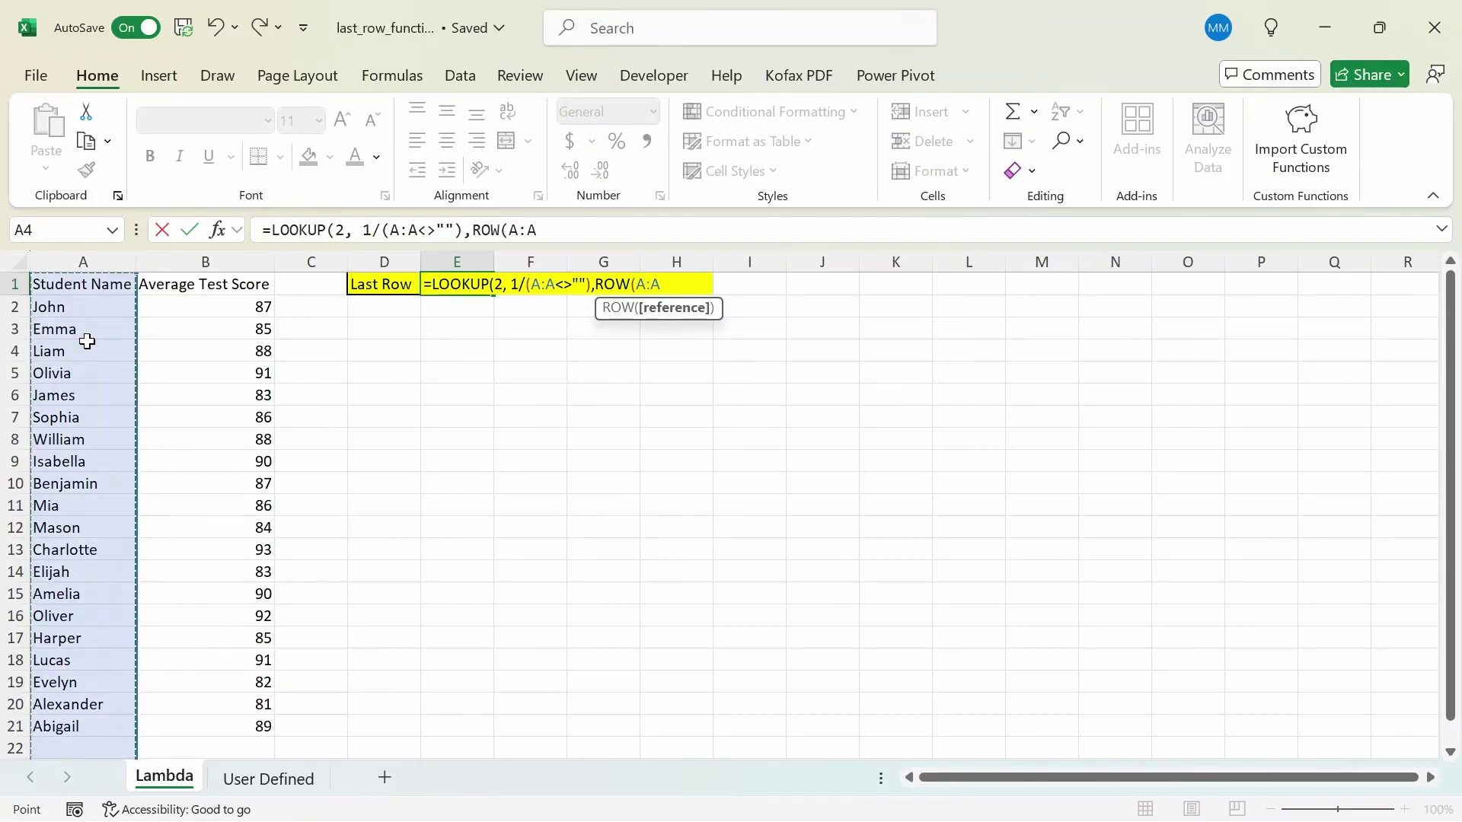
pyautogui.write('))')
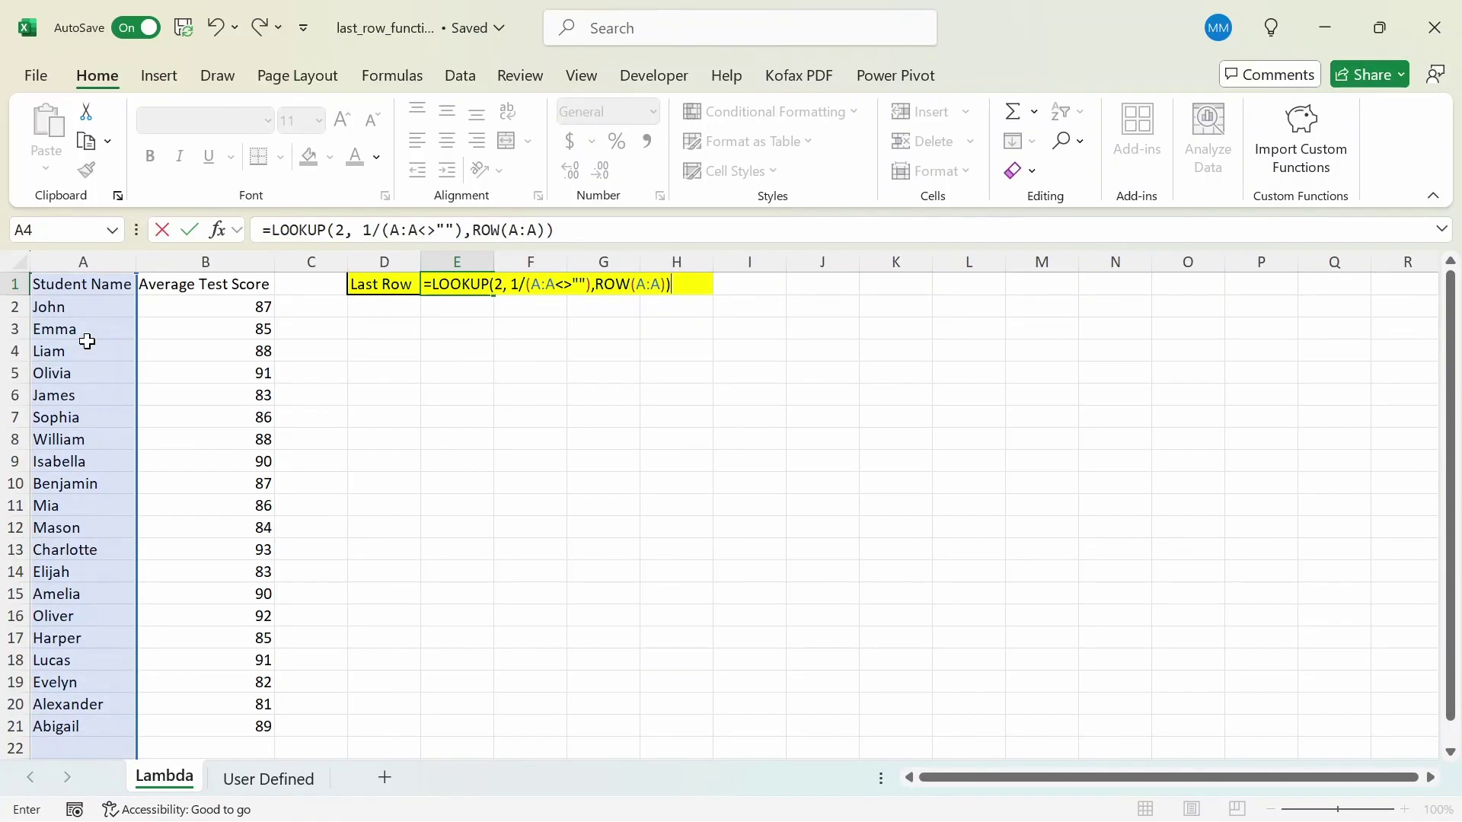
pyautogui.press('Return')
pyautogui.press('Up')
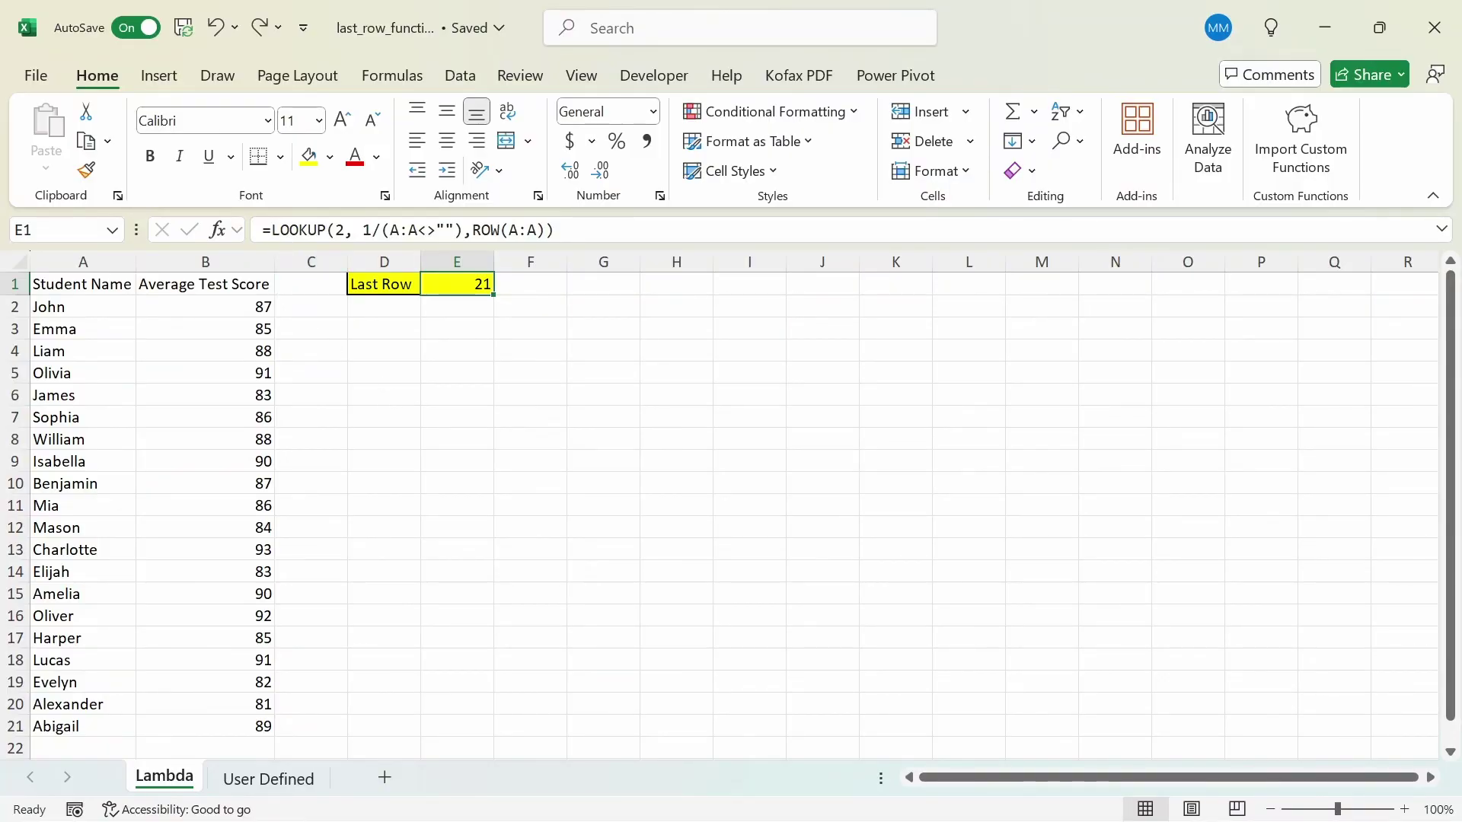
pyautogui.click(271, 230)
# Wrap E1's LOOKUP formula in LAMBDA with a col_range parameter
pyautogui.write('LAMBDA(')
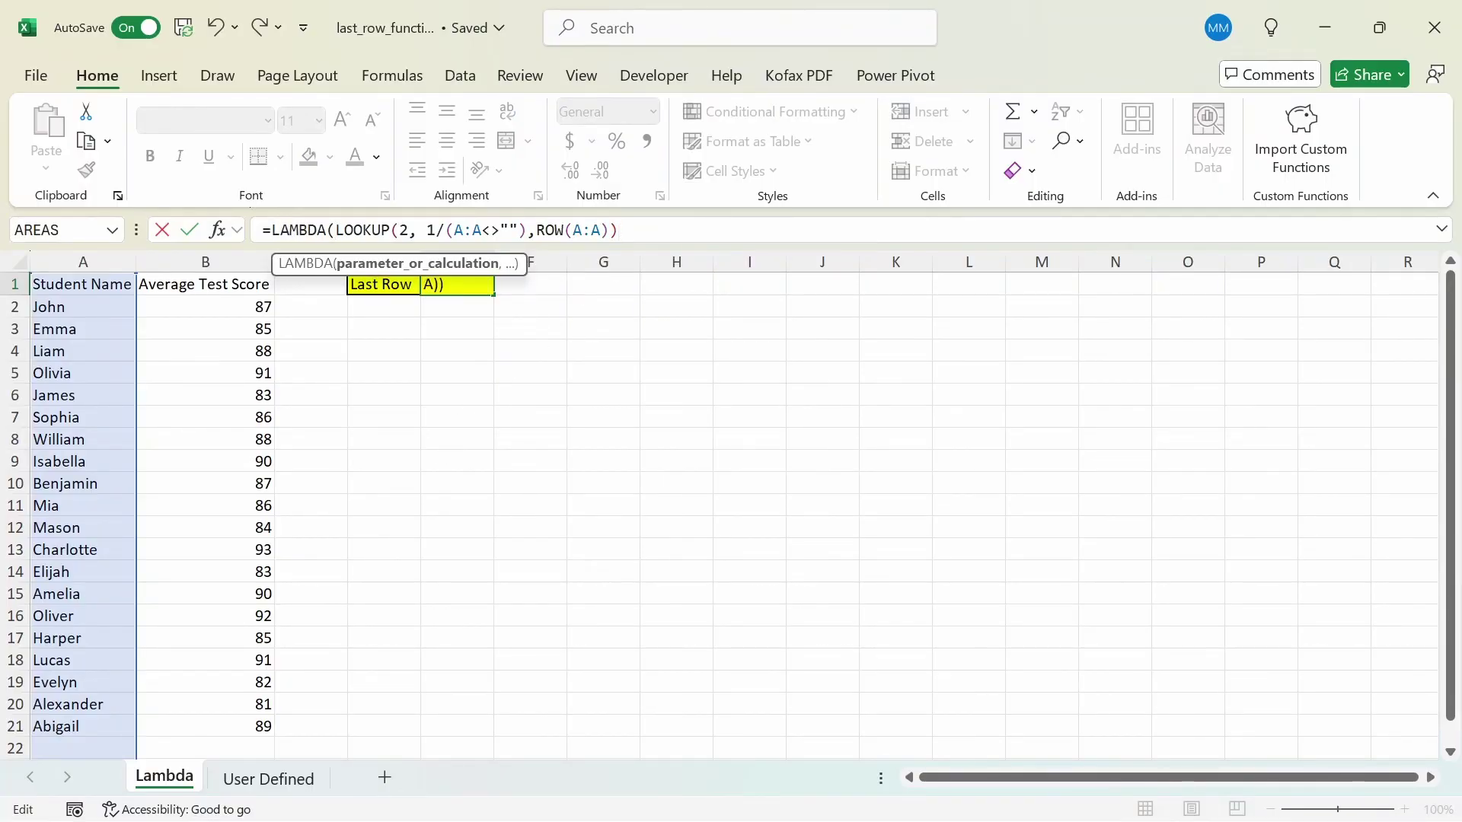
pyautogui.click(621, 229)
pyautogui.write(')')
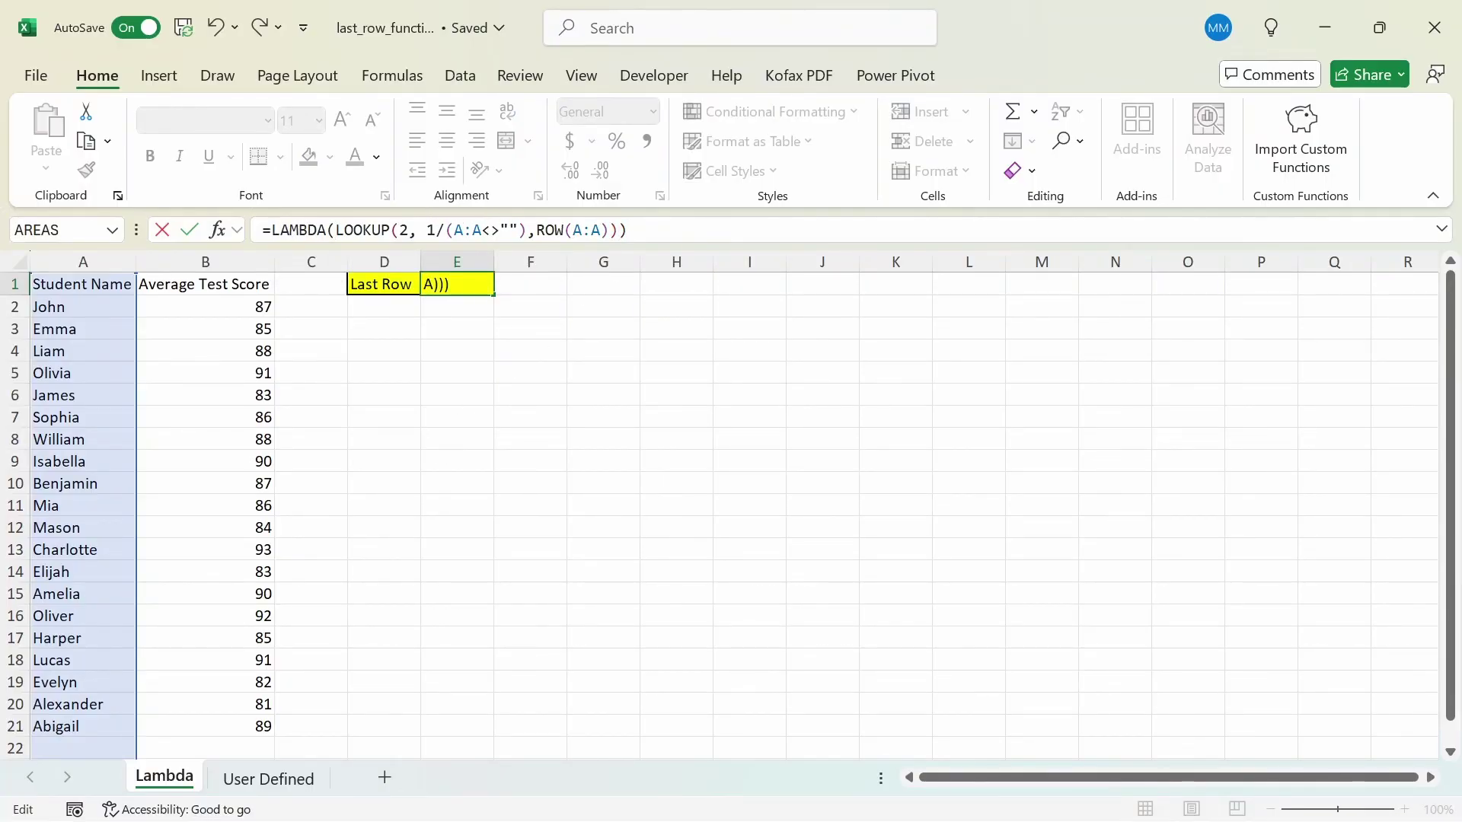
pyautogui.click(336, 230)
pyautogui.write(',')
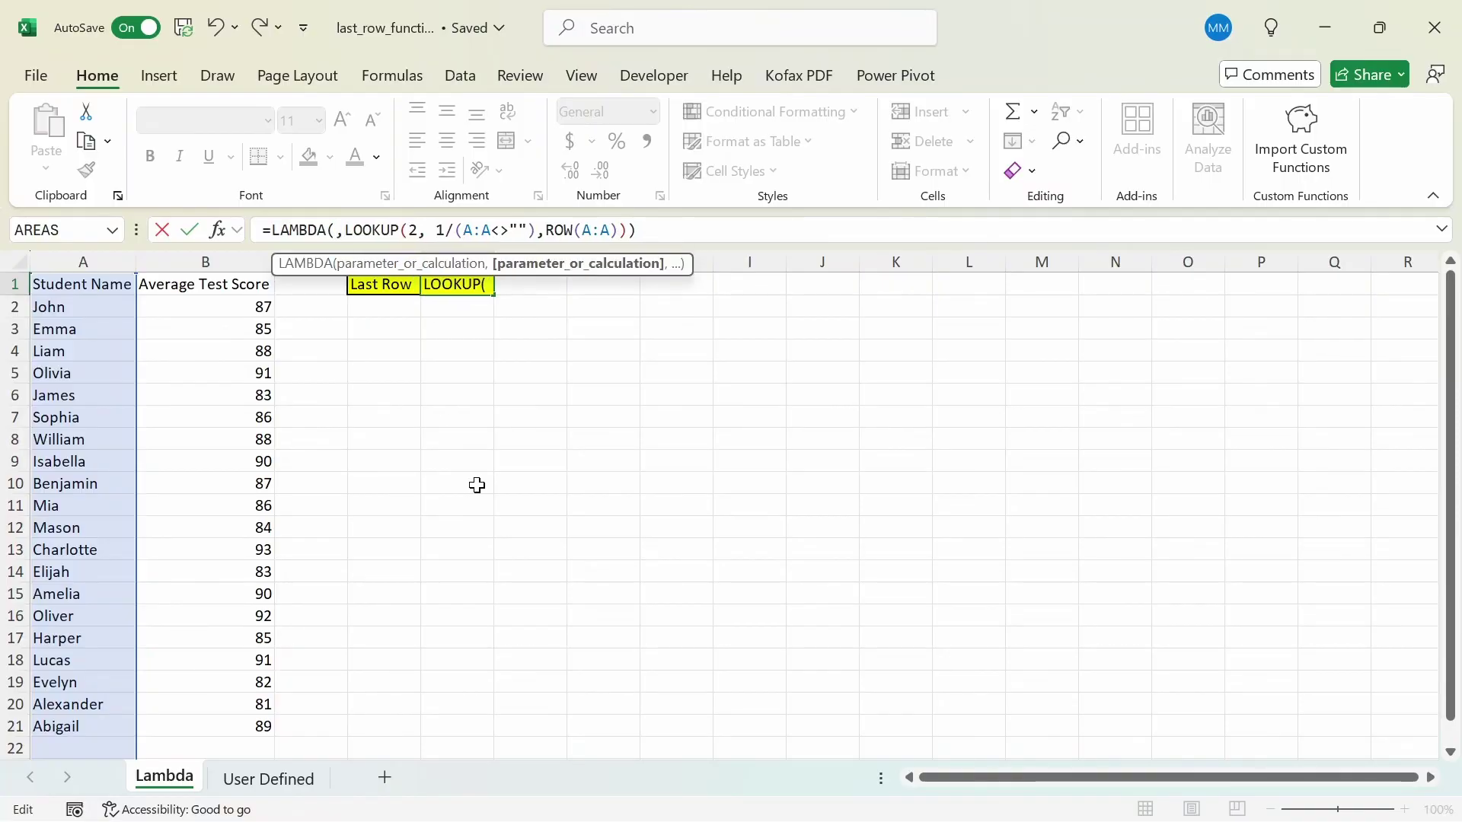
pyautogui.press('Left')
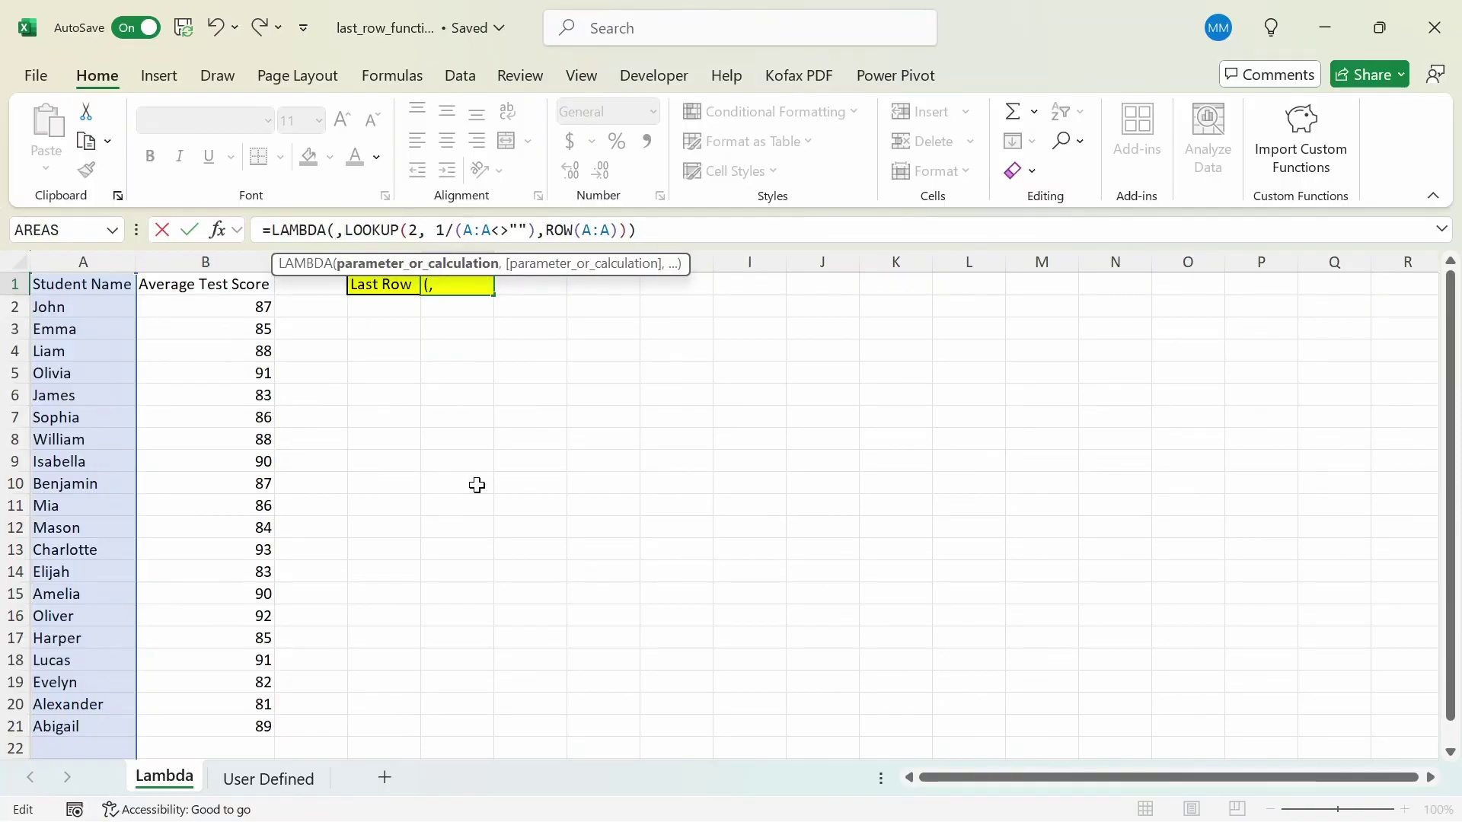
pyautogui.write('col_')
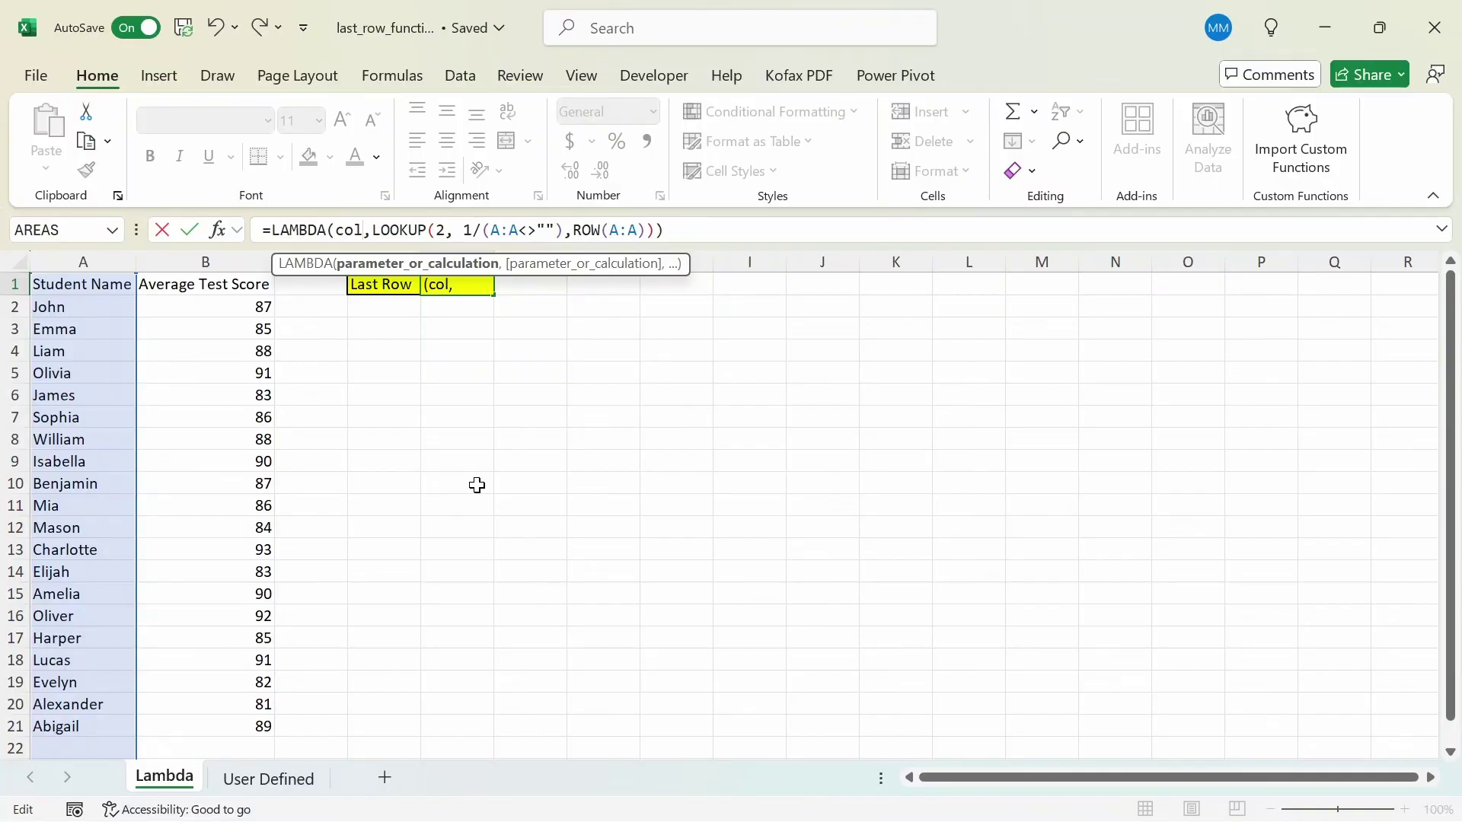
pyautogui.write('range')
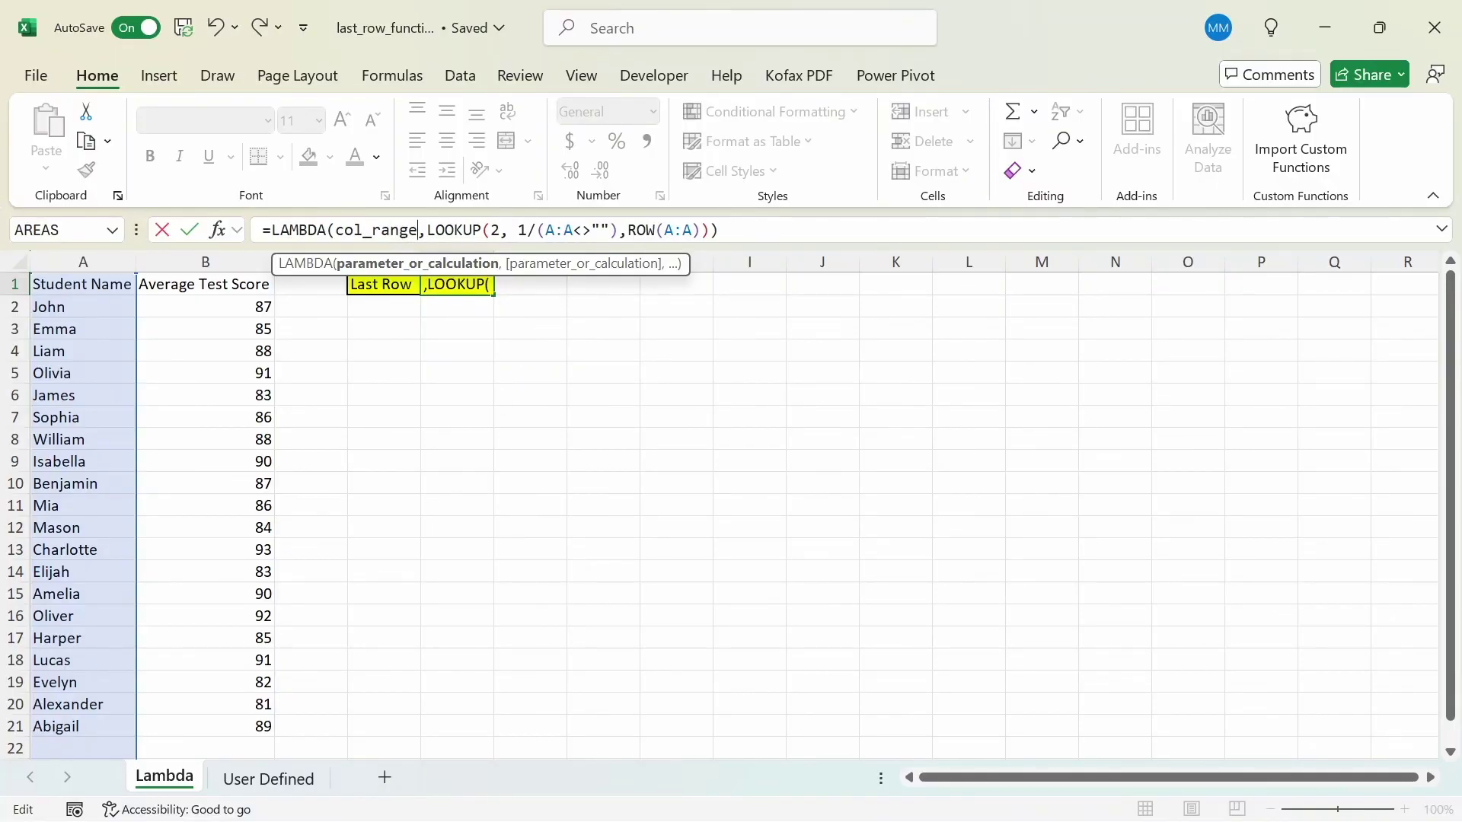
# Replace both A:A references with col_range and enter the formula, giving #CALC!
pyautogui.hotkey('shift', 'Right')
pyautogui.hotkey('shift', 'Right')
pyautogui.hotkey('shift', 'Right')
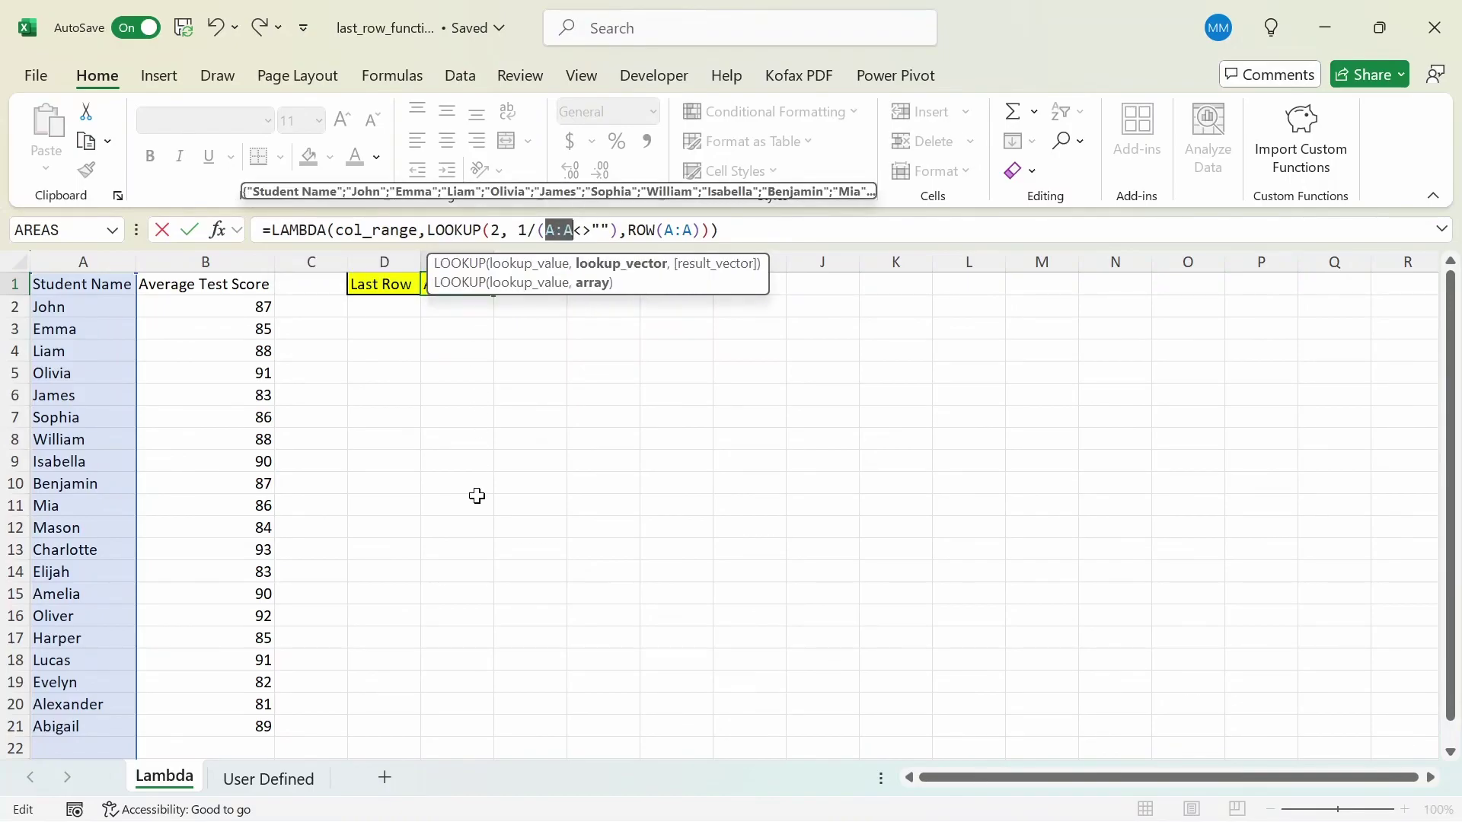
pyautogui.write('col_range')
pyautogui.press('Right')
pyautogui.press('Right')
pyautogui.press('Right')
pyautogui.press('Right')
pyautogui.press('Right')
pyautogui.press('Right')
pyautogui.press('Right')
pyautogui.press('Right')
pyautogui.press('Right')
pyautogui.press('Right')
pyautogui.hotkey('shift', 'Right')
pyautogui.hotkey('shift', 'Right')
pyautogui.hotkey('shift', 'Right')
pyautogui.write('col_range')
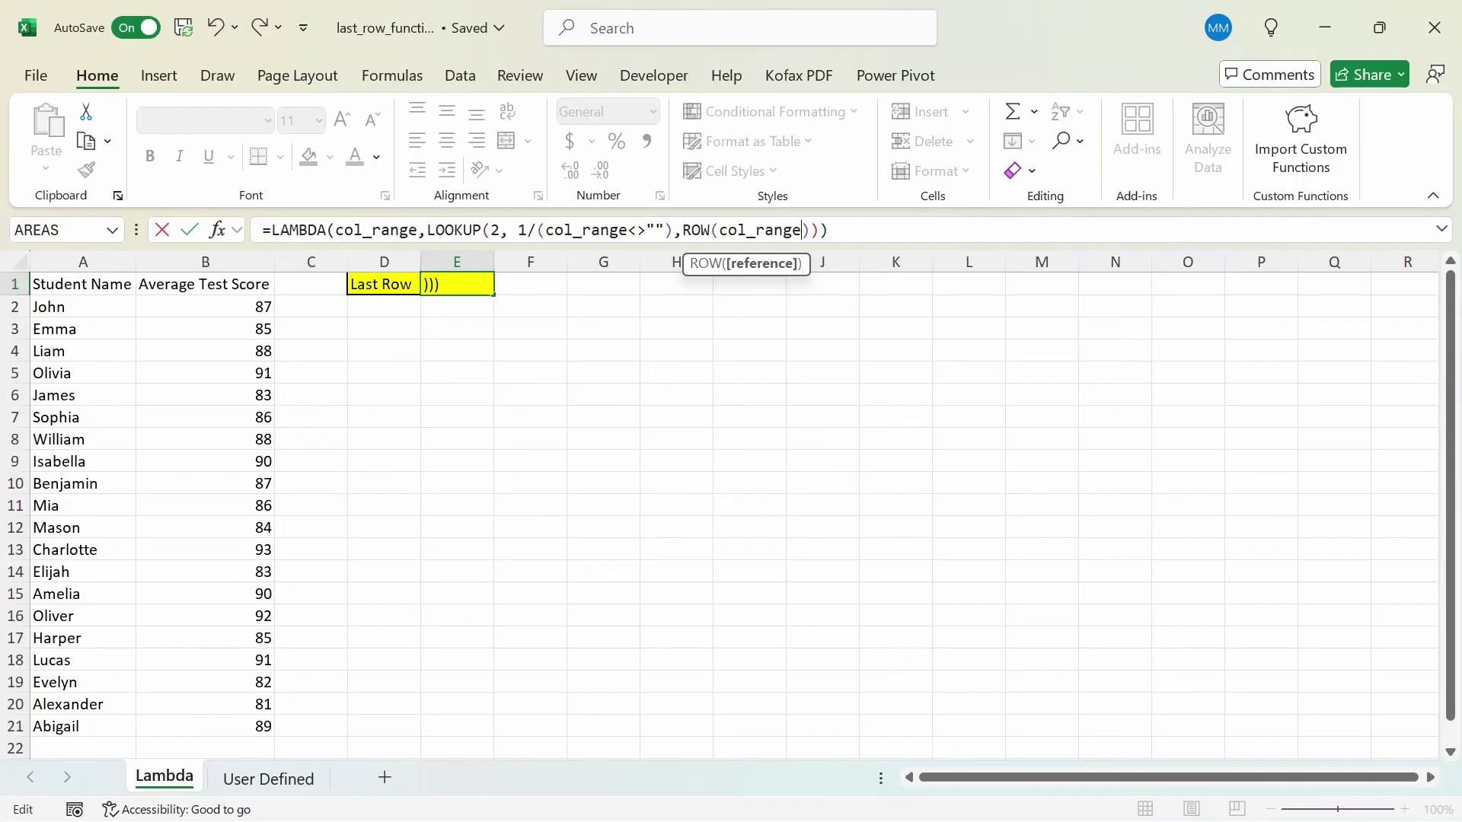
pyautogui.press('Return')
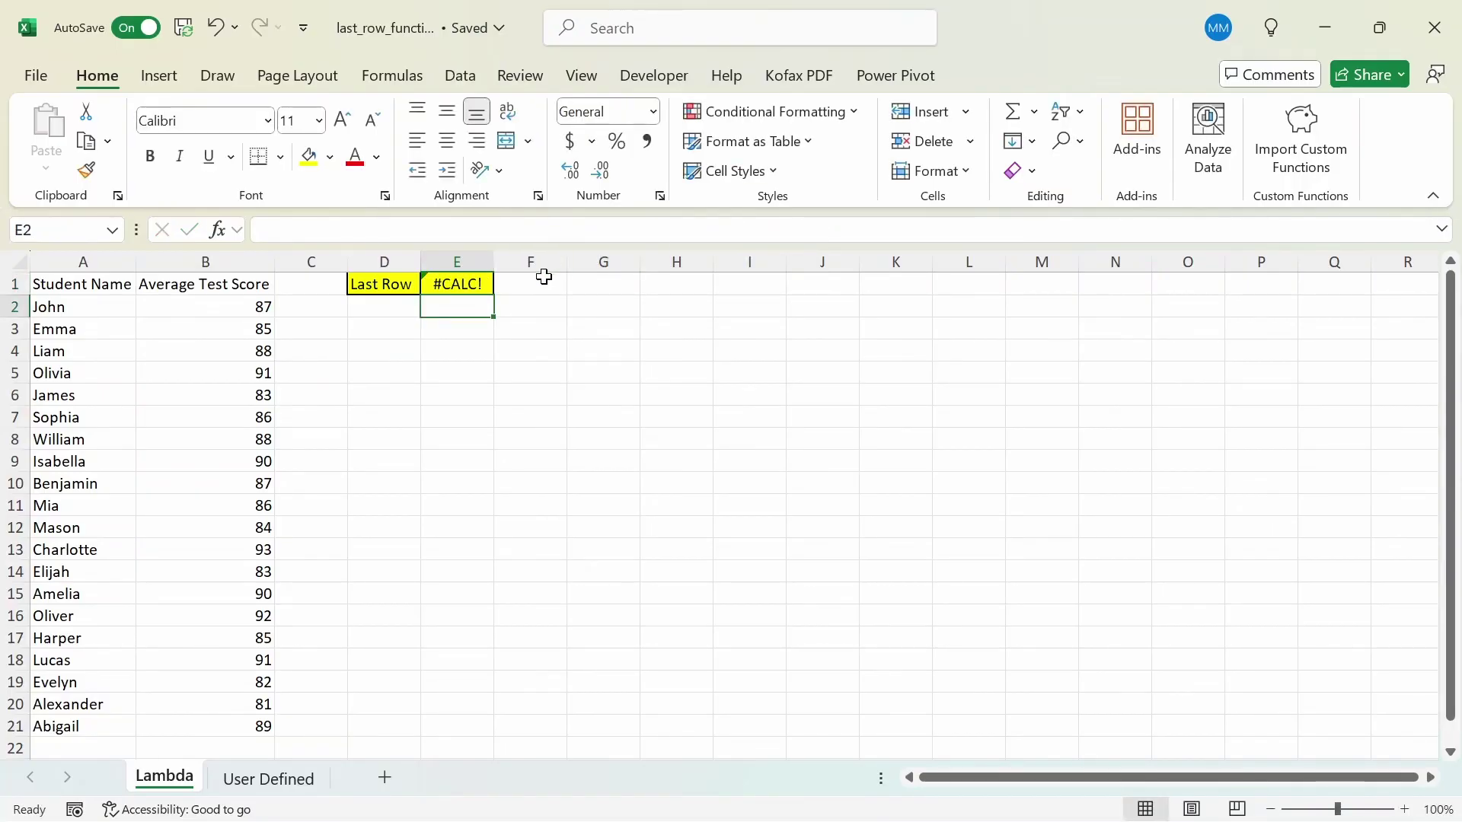
# Select the full LAMBDA formula text in E1's formula bar for copying
pyautogui.click(443, 285)
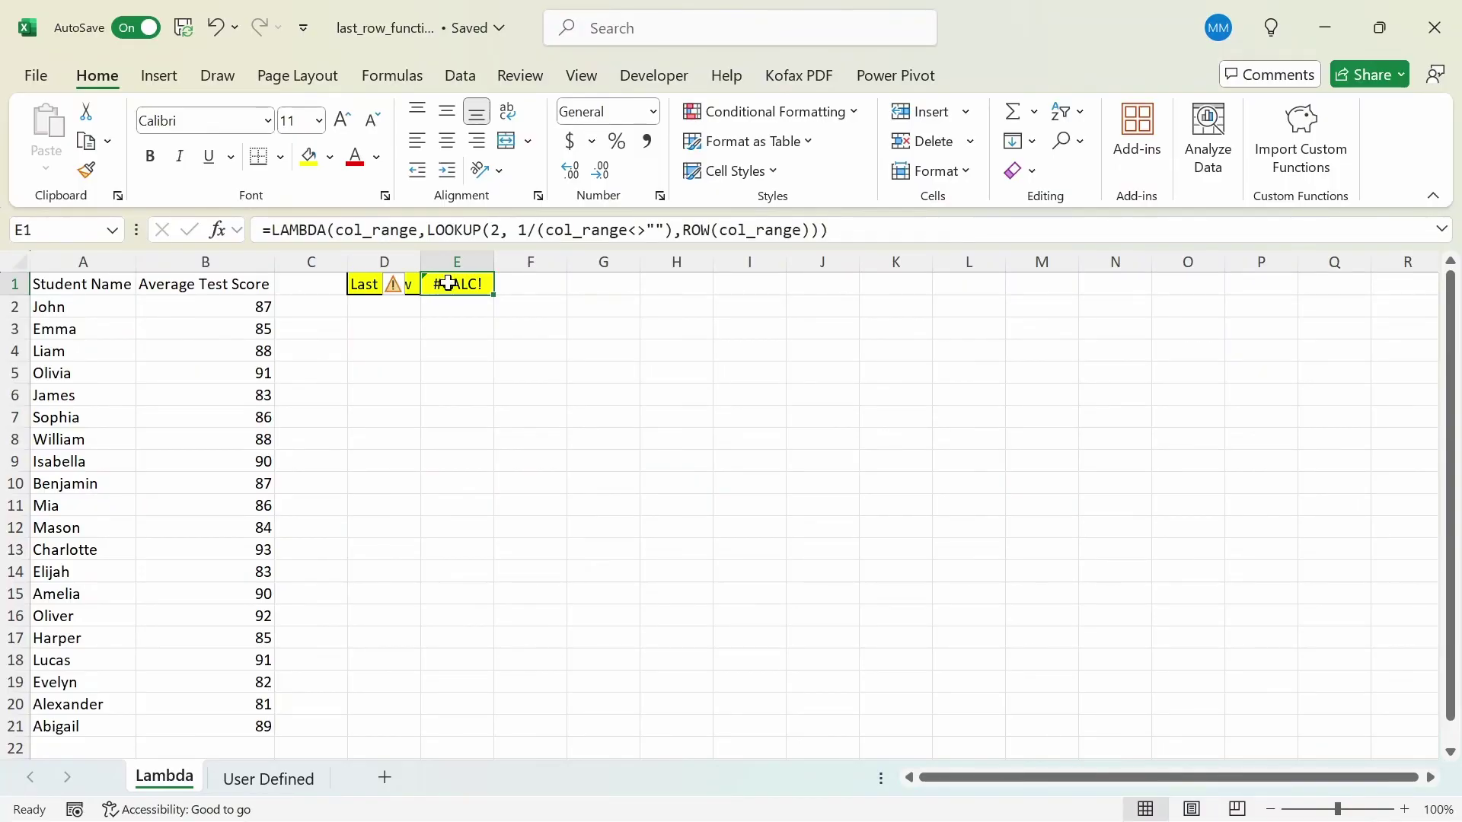
pyautogui.moveTo(829, 230); pyautogui.dragTo(272, 229)
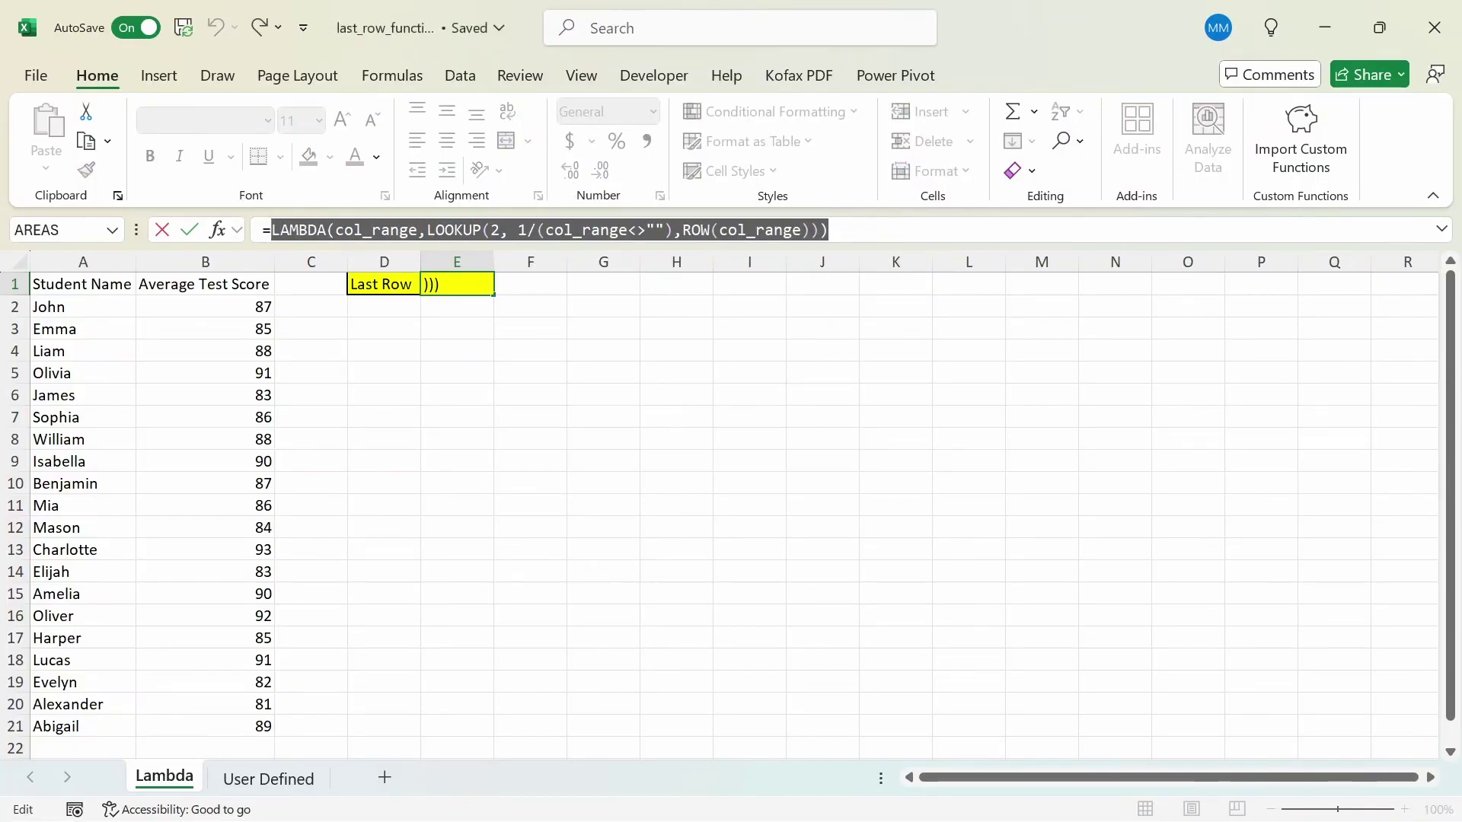
pyautogui.press('Escape')
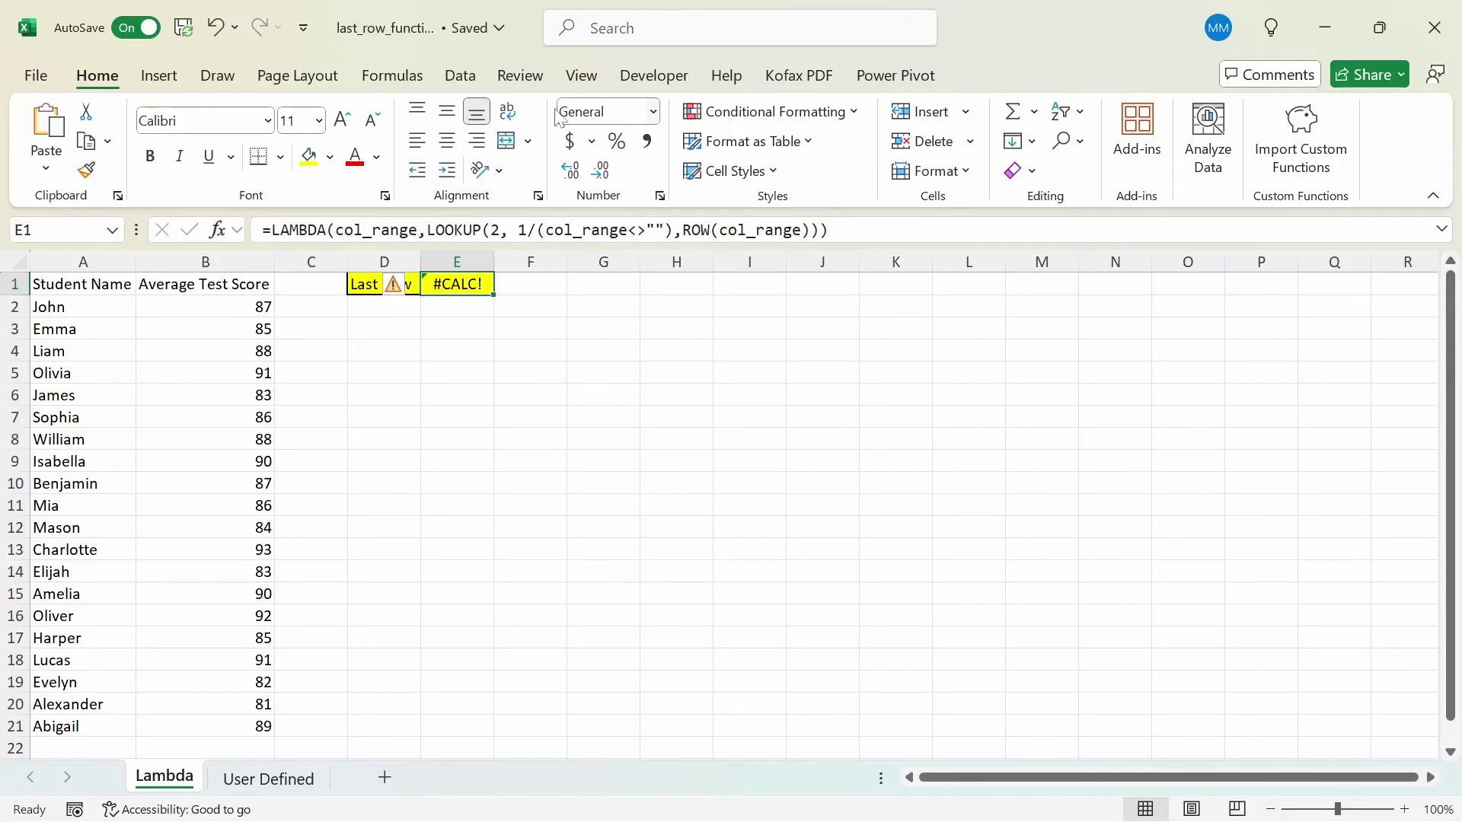
# From Name Manager, start a new name called _last_row instead of Last_Row
pyautogui.click(393, 78)
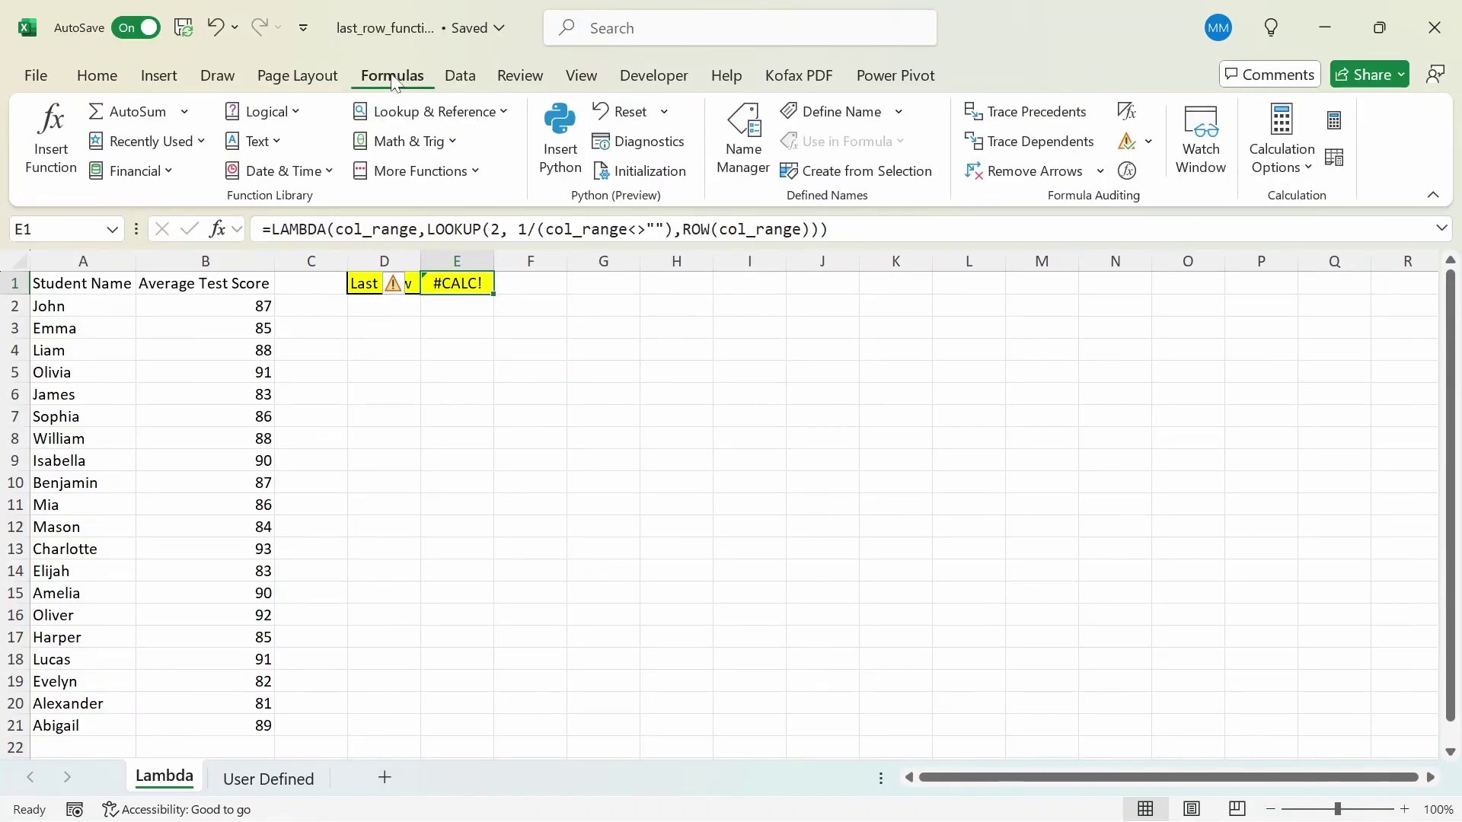
pyautogui.click(739, 151)
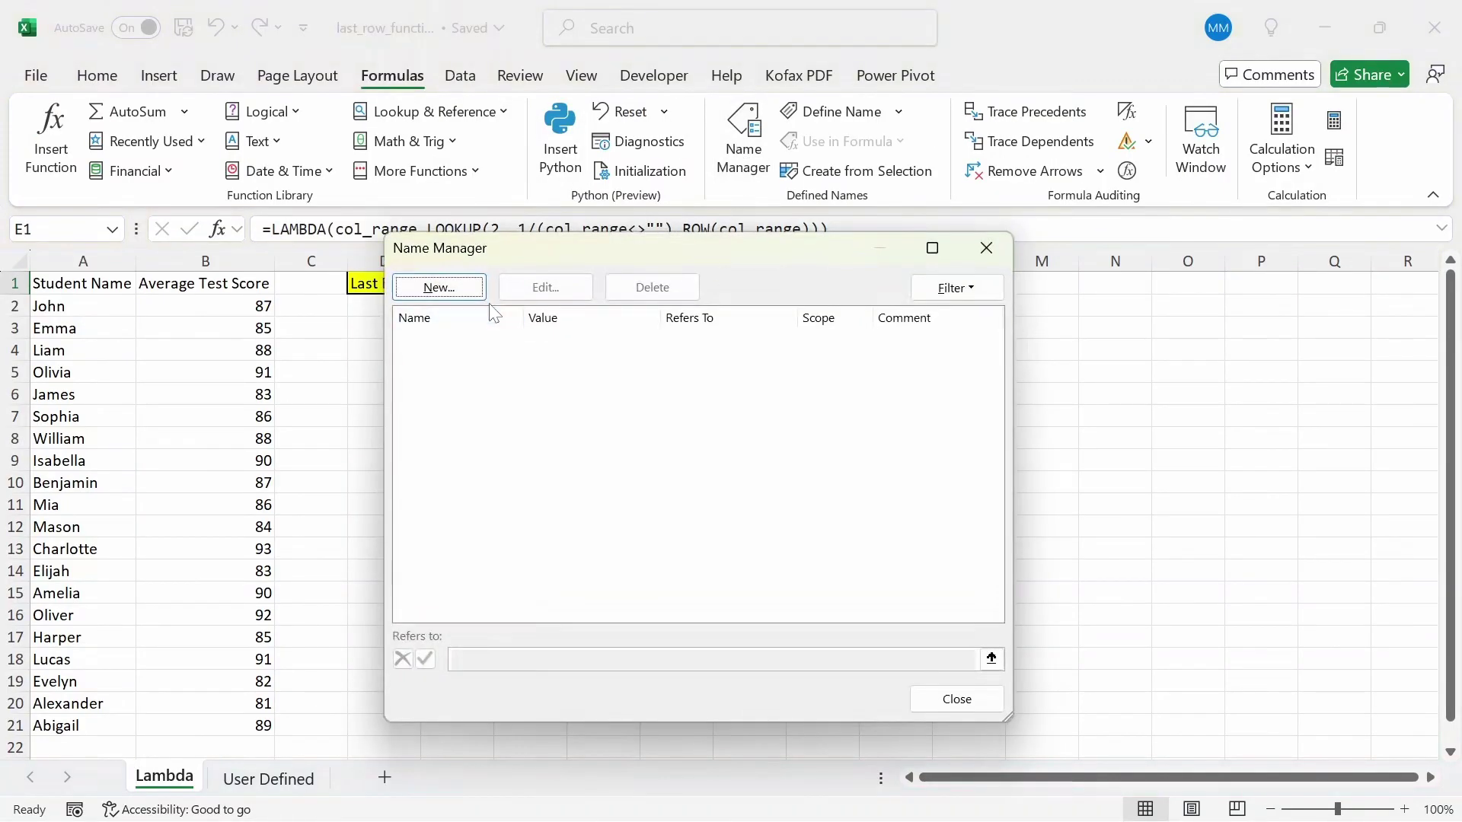
pyautogui.click(464, 288)
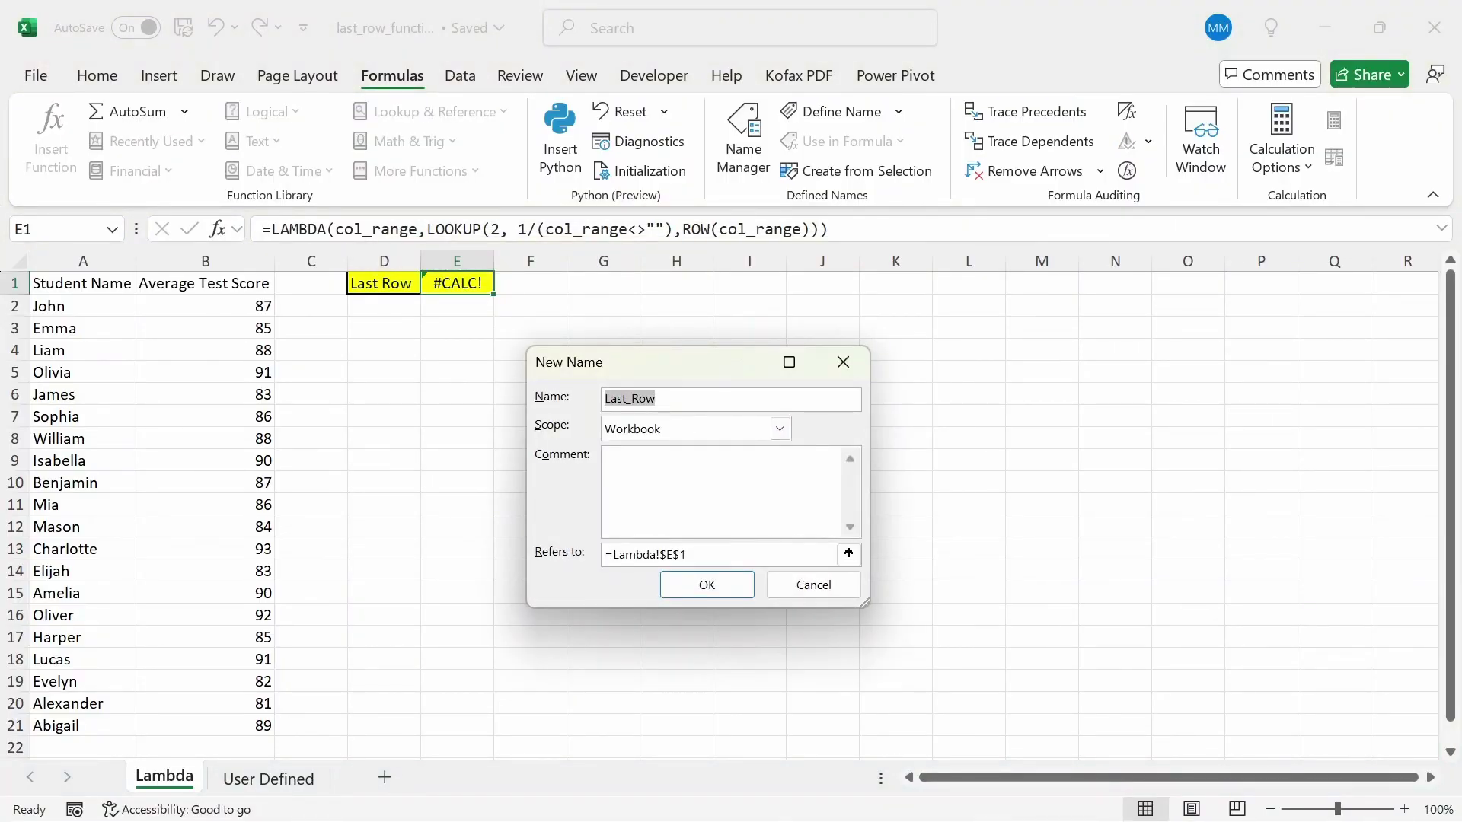
pyautogui.press('Right')
pyautogui.press('BackSpace')
pyautogui.press('BackSpace')
pyautogui.press('BackSpace')
pyautogui.press('BackSpace')
pyautogui.press('BackSpace')
pyautogui.press('BackSpace')
pyautogui.press('BackSpace')
pyautogui.press('BackSpace')
pyautogui.write('_last_row')
# Add a comment describing the col_range parameter, set Refers to to the pasted LAMBDA, and confirm
pyautogui.click(666, 486)
pyautogui.write('This cu')
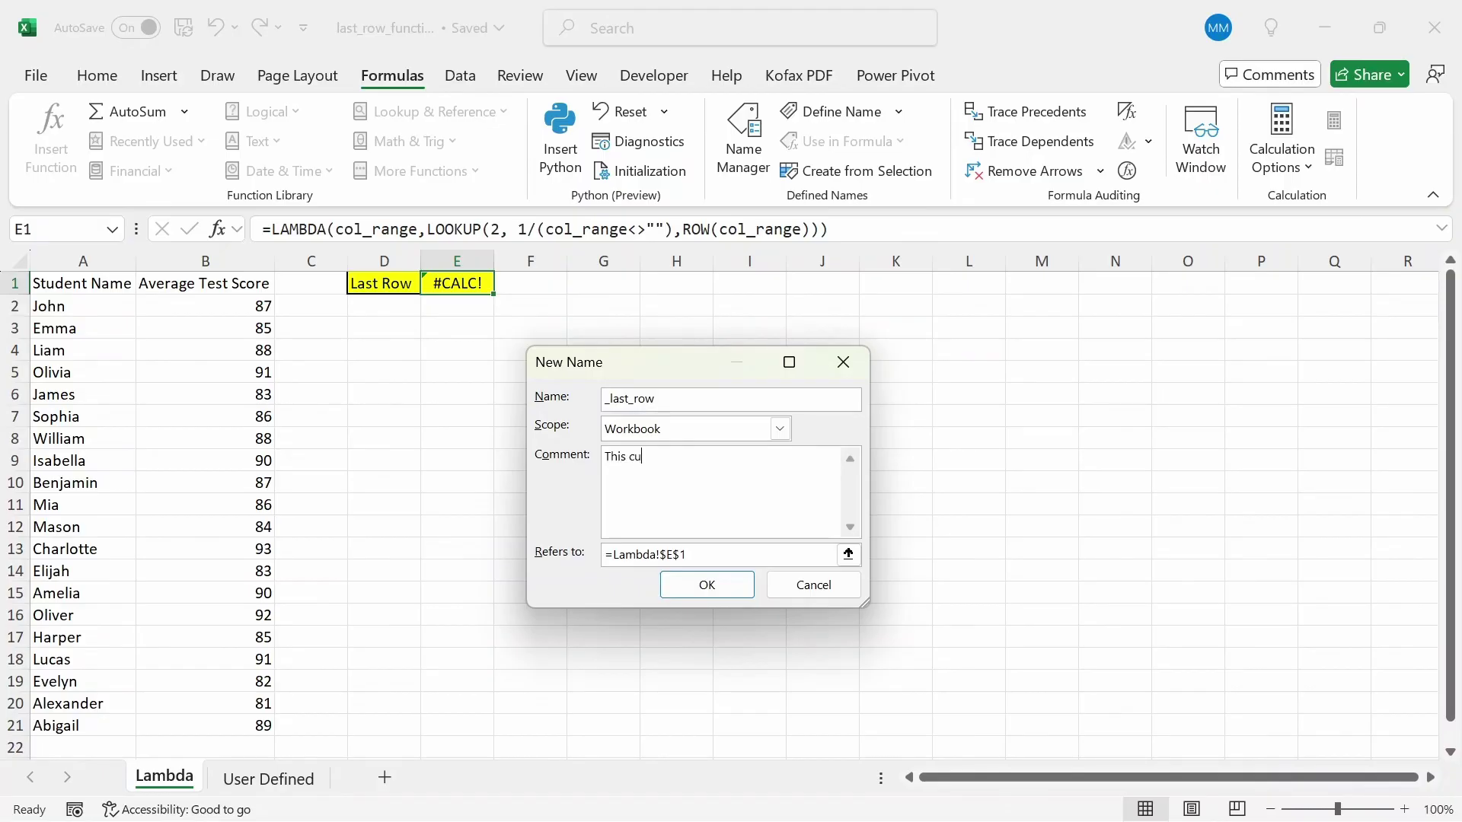
pyautogui.write('stom function returns the last row number of a')
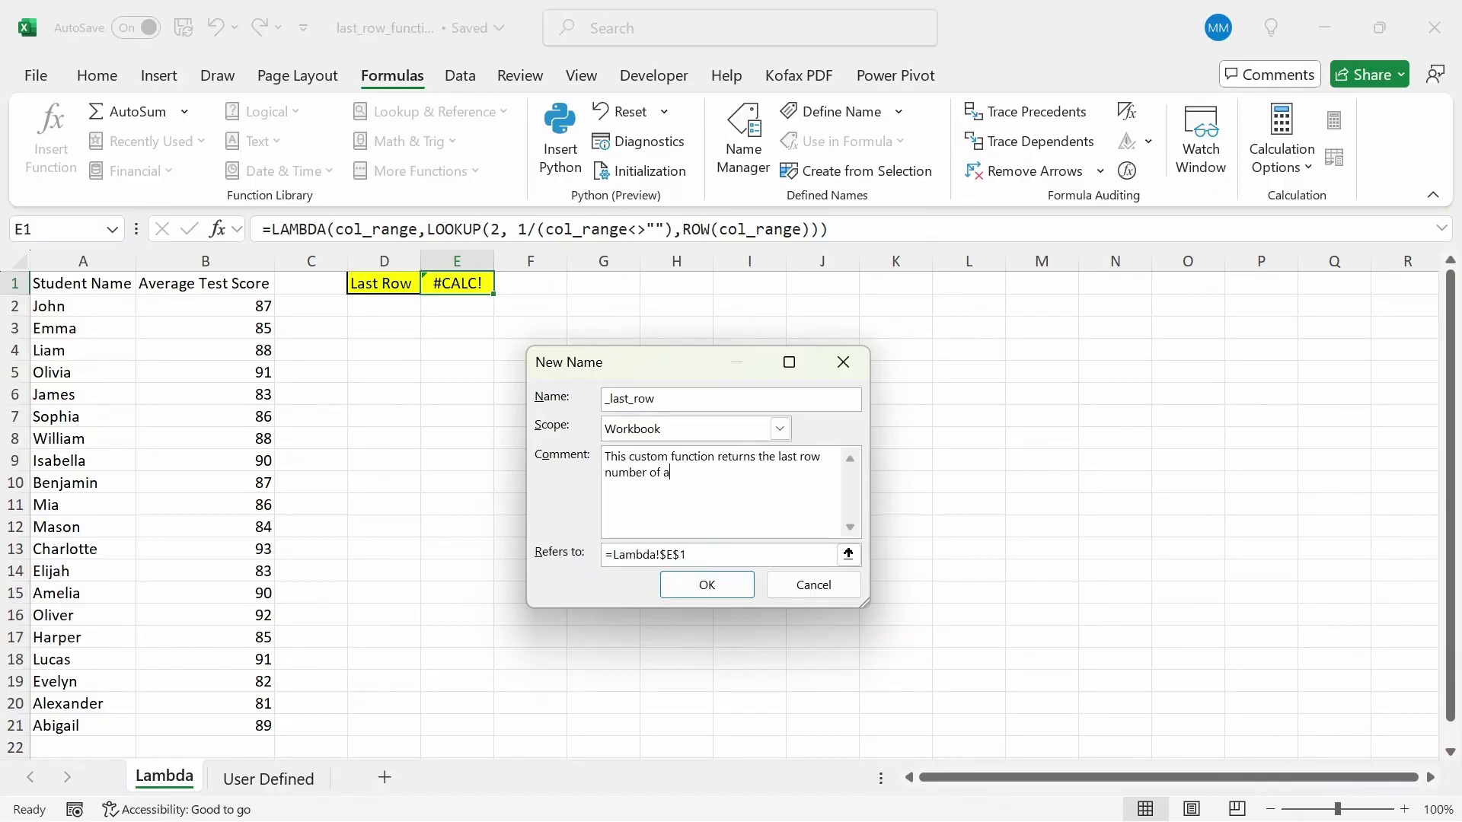
pyautogui.write('ny column range. Parameter: col_range')
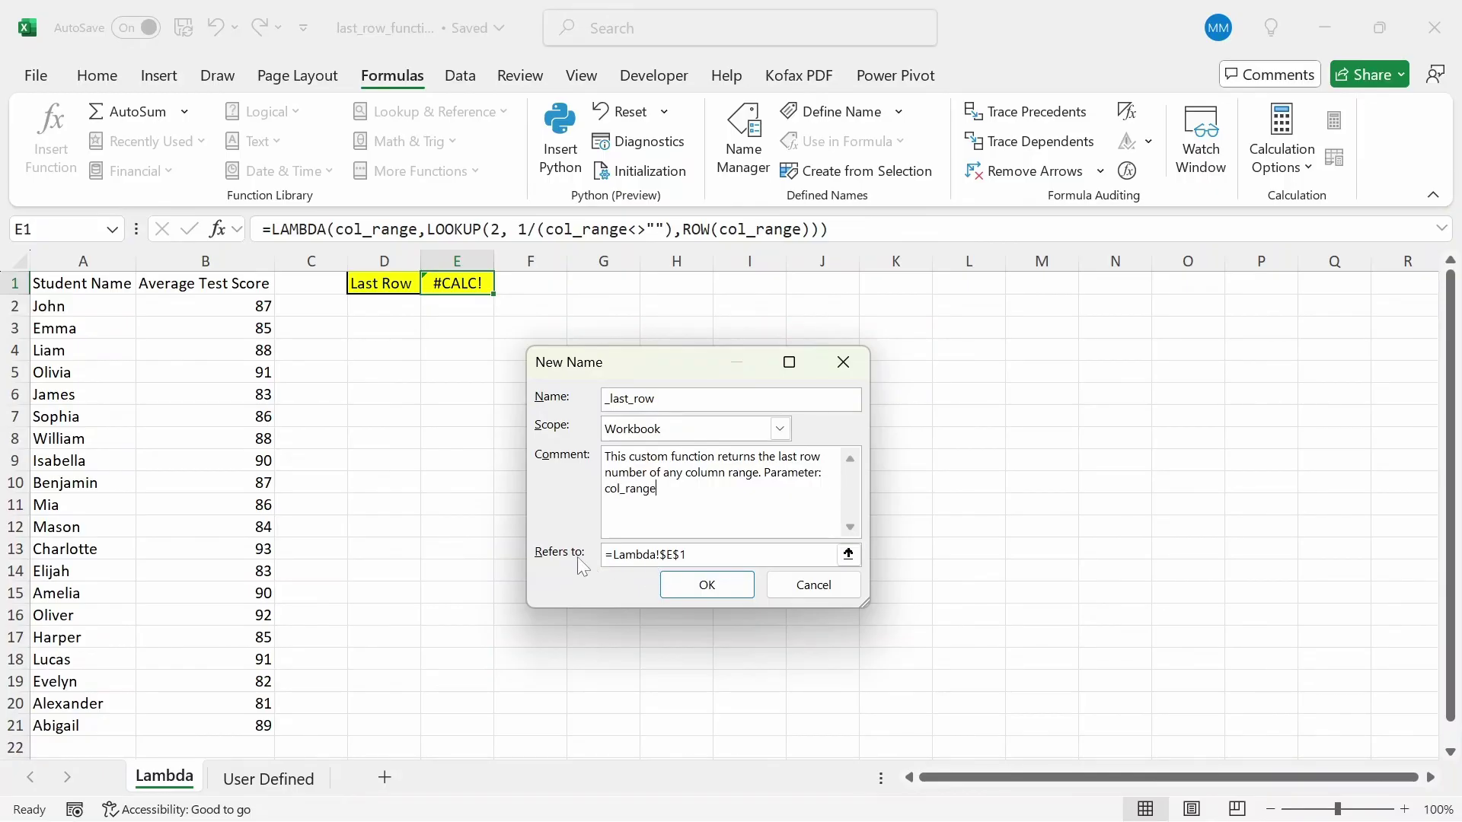
pyautogui.moveTo(687, 554); pyautogui.dragTo(613, 554)
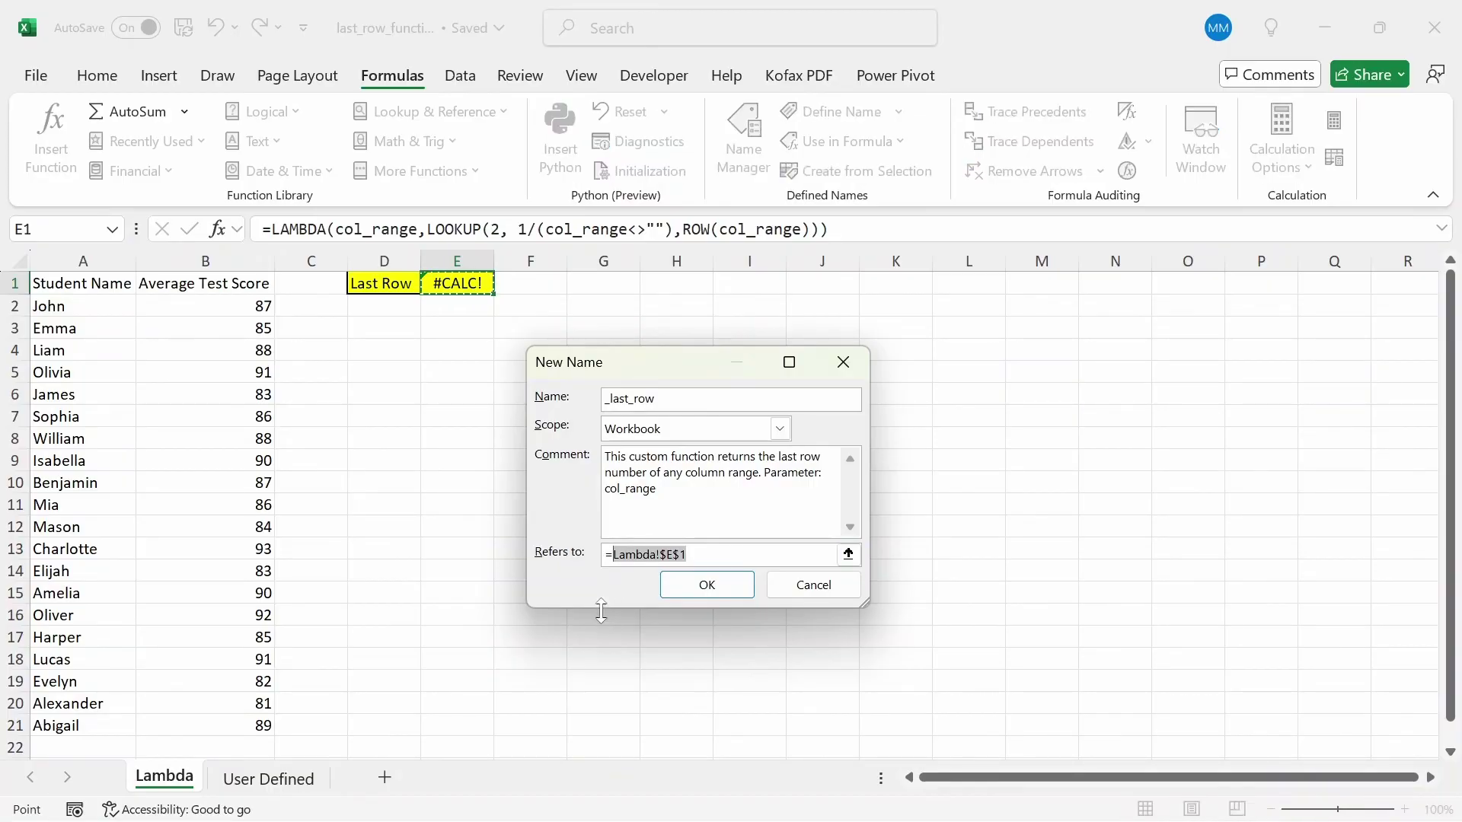
pyautogui.press('BackSpace')
pyautogui.write('LAMBDA(col_range,LOOKUP(2, 1/(col_range<>""),ROW(col_range)))')
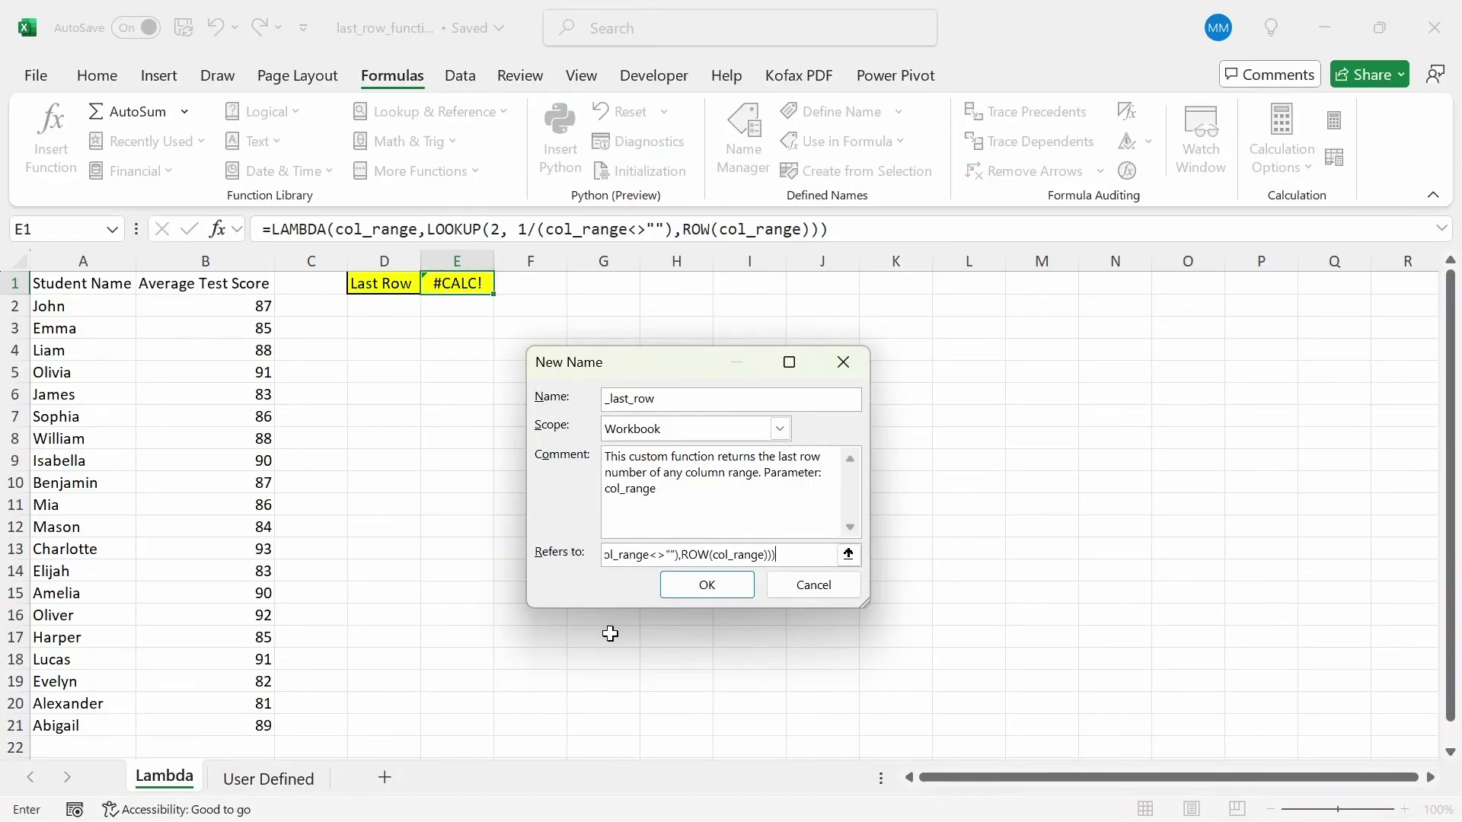
pyautogui.click(706, 587)
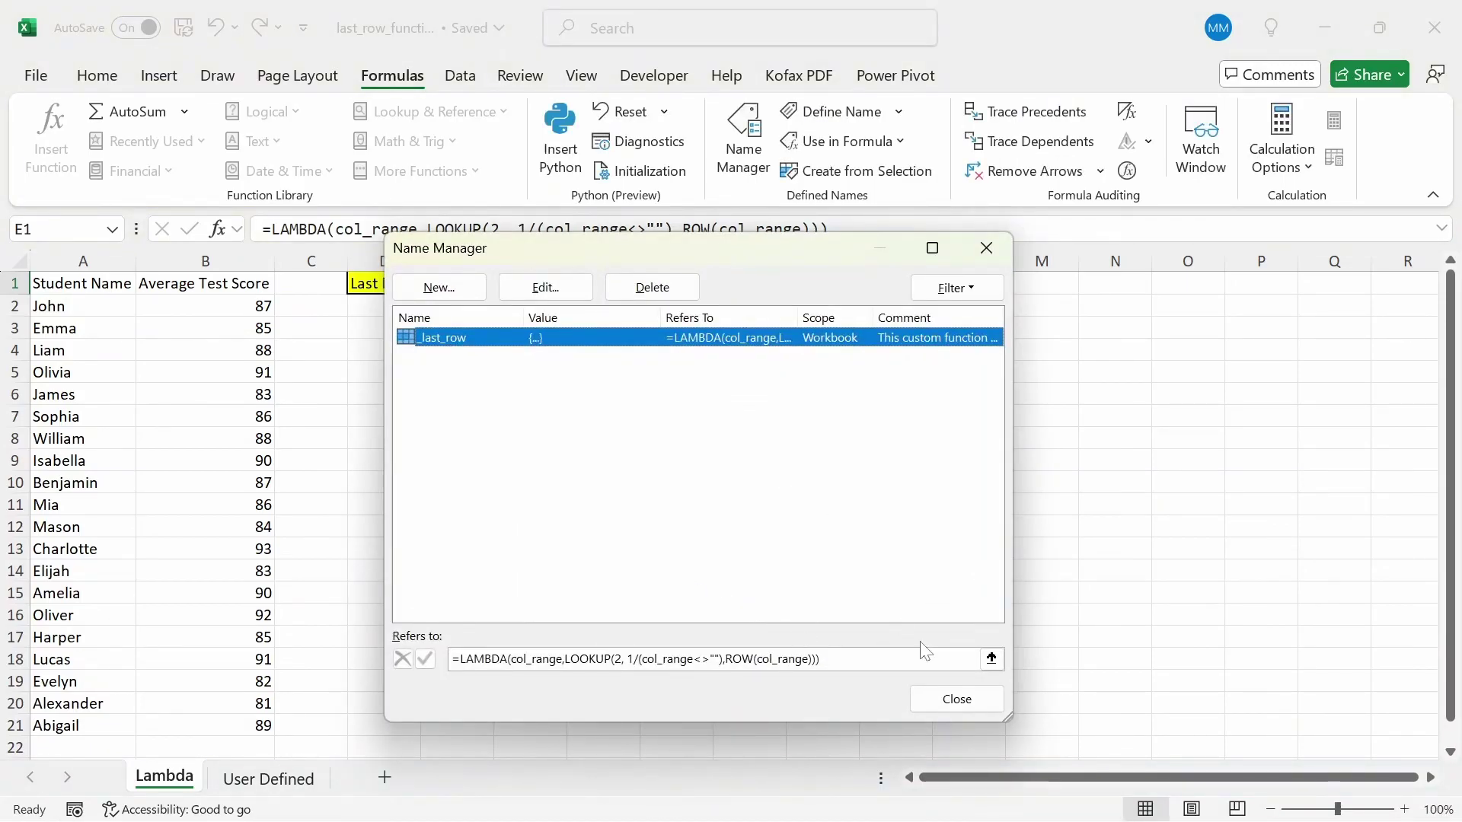
# Enter =_last_row(A:A) in E1 so it returns 21
pyautogui.click(957, 700)
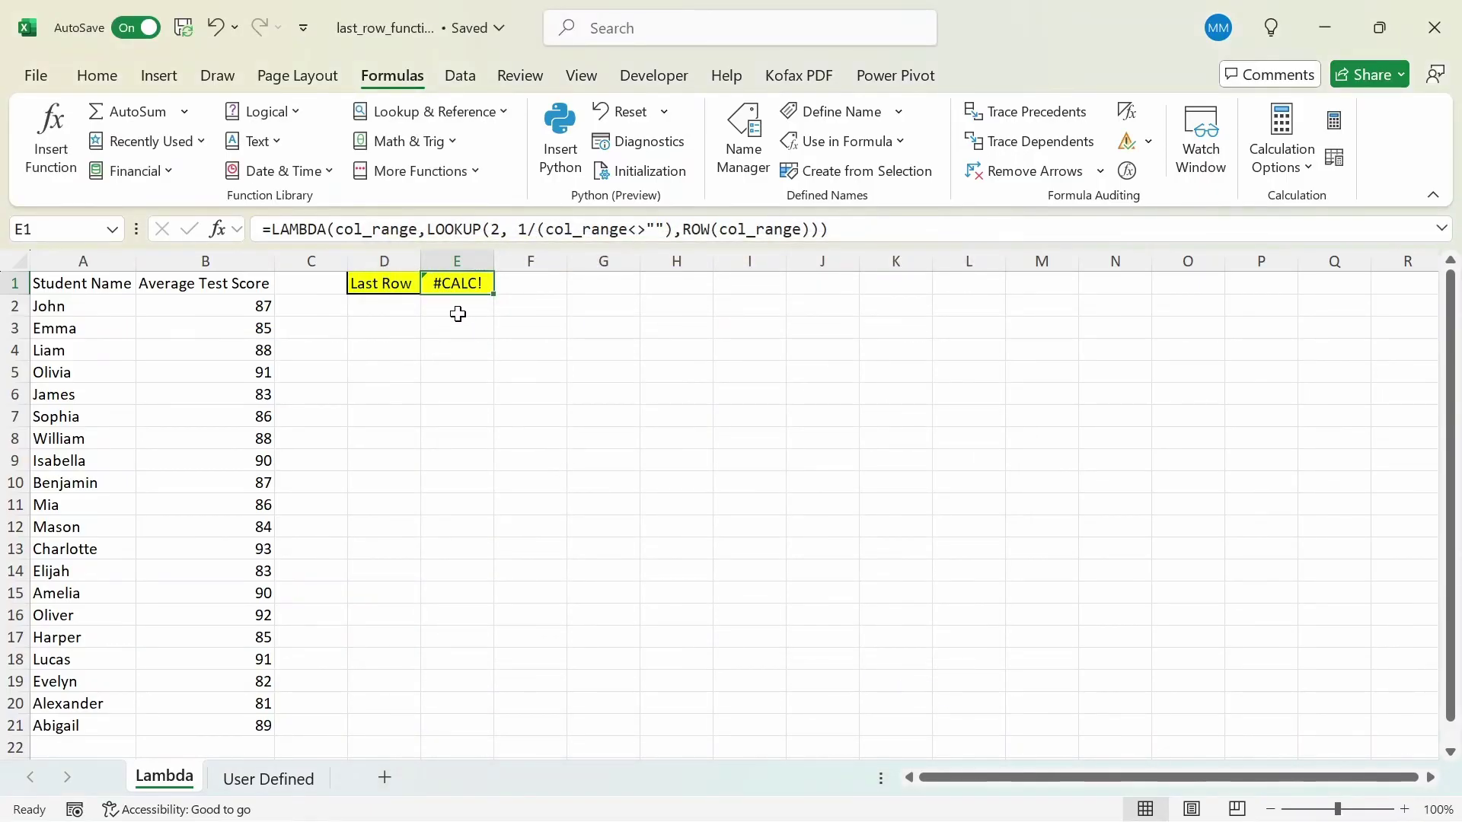
pyautogui.write('=_')
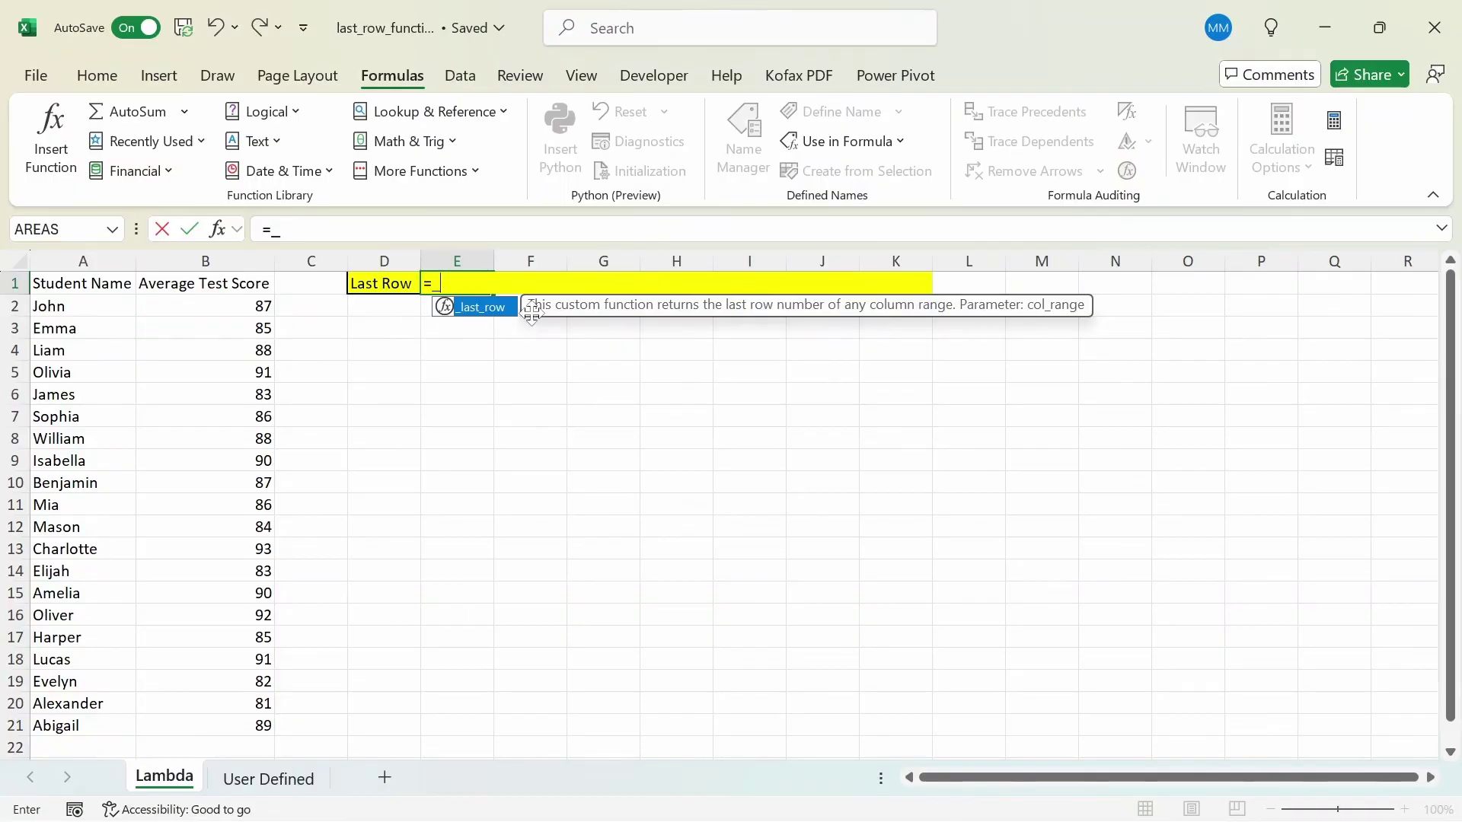
pyautogui.press('Tab')
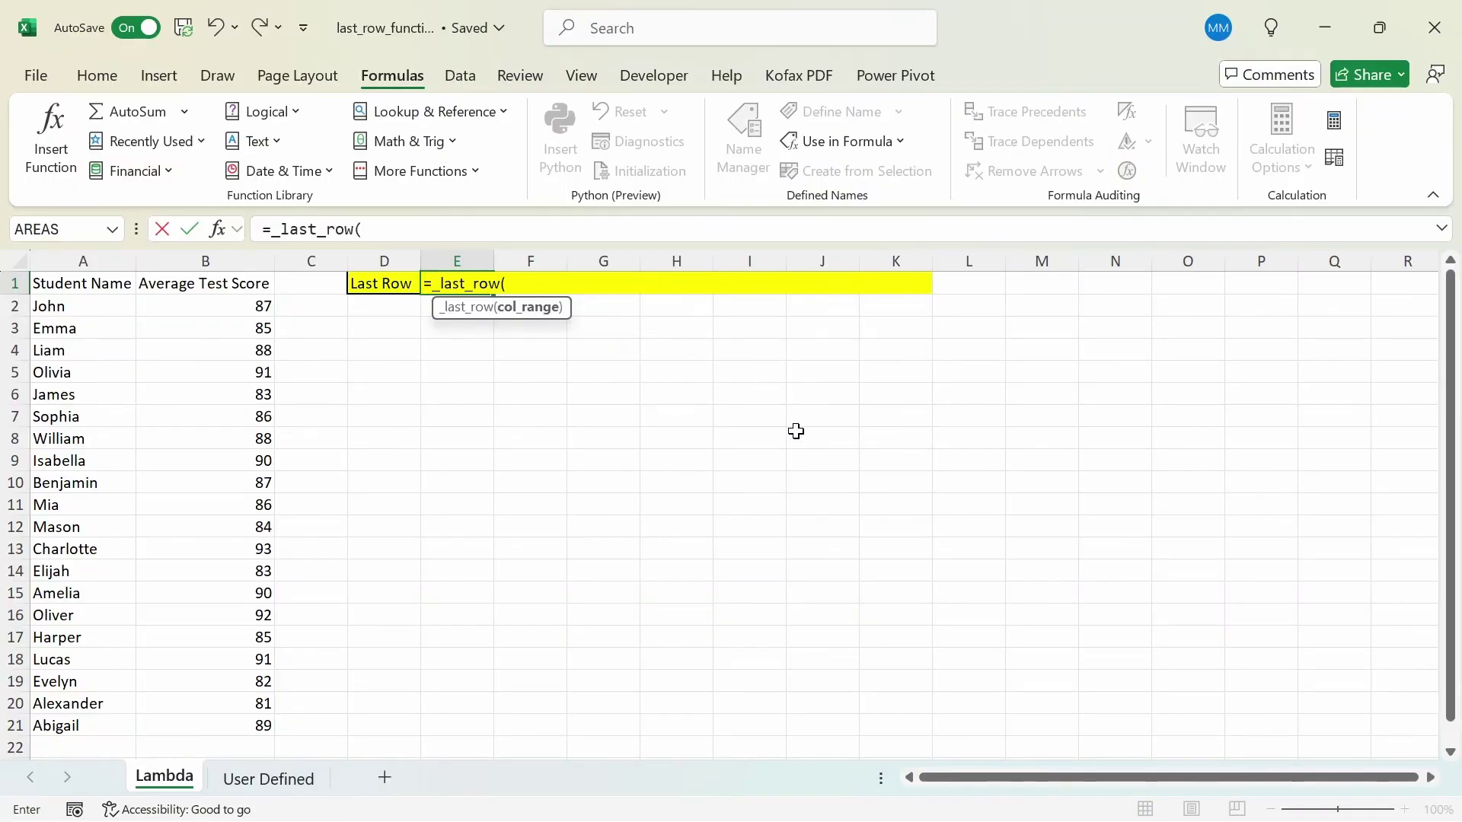
pyautogui.click(68, 371)
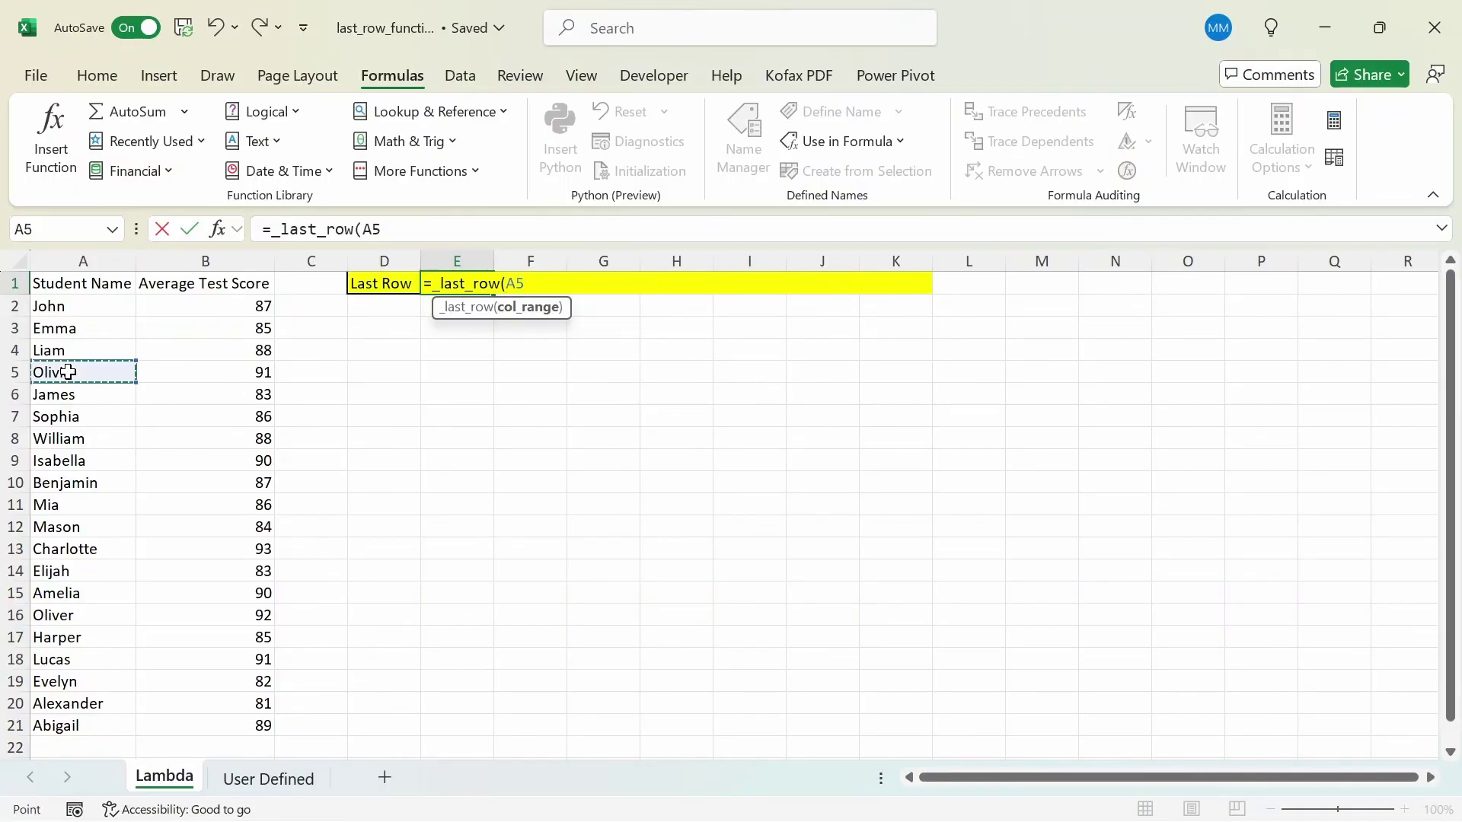
pyautogui.hotkey('ctrl', 'space')
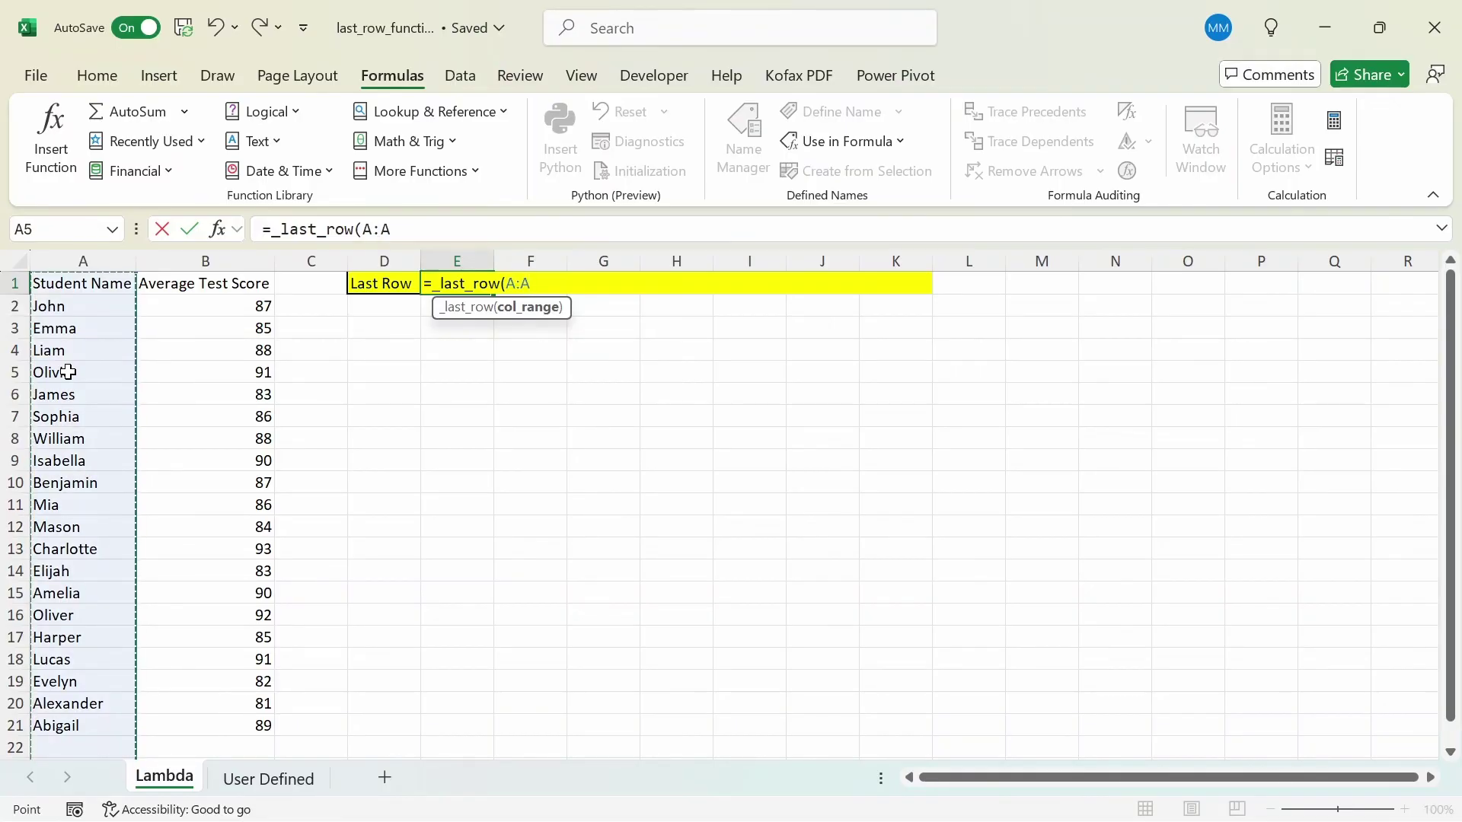
pyautogui.press('Return')
pyautogui.press('Up')
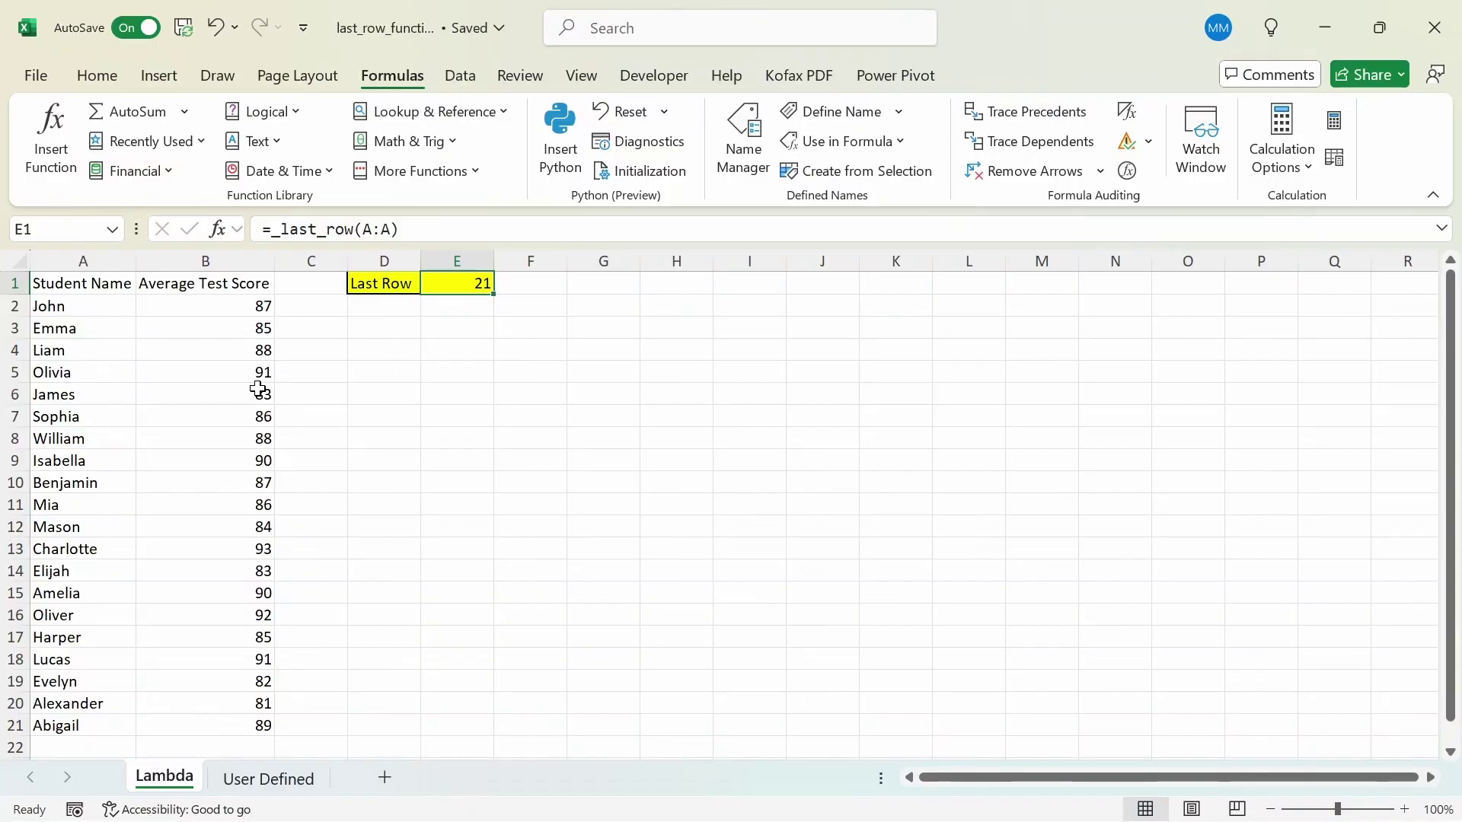
# Change E1's formula to =_last_row(B:B), still returning 21
pyautogui.press('F2')
pyautogui.press('Left')
pyautogui.press('Left')
pyautogui.press('Left')
pyautogui.press('BackSpace')
pyautogui.write('B')
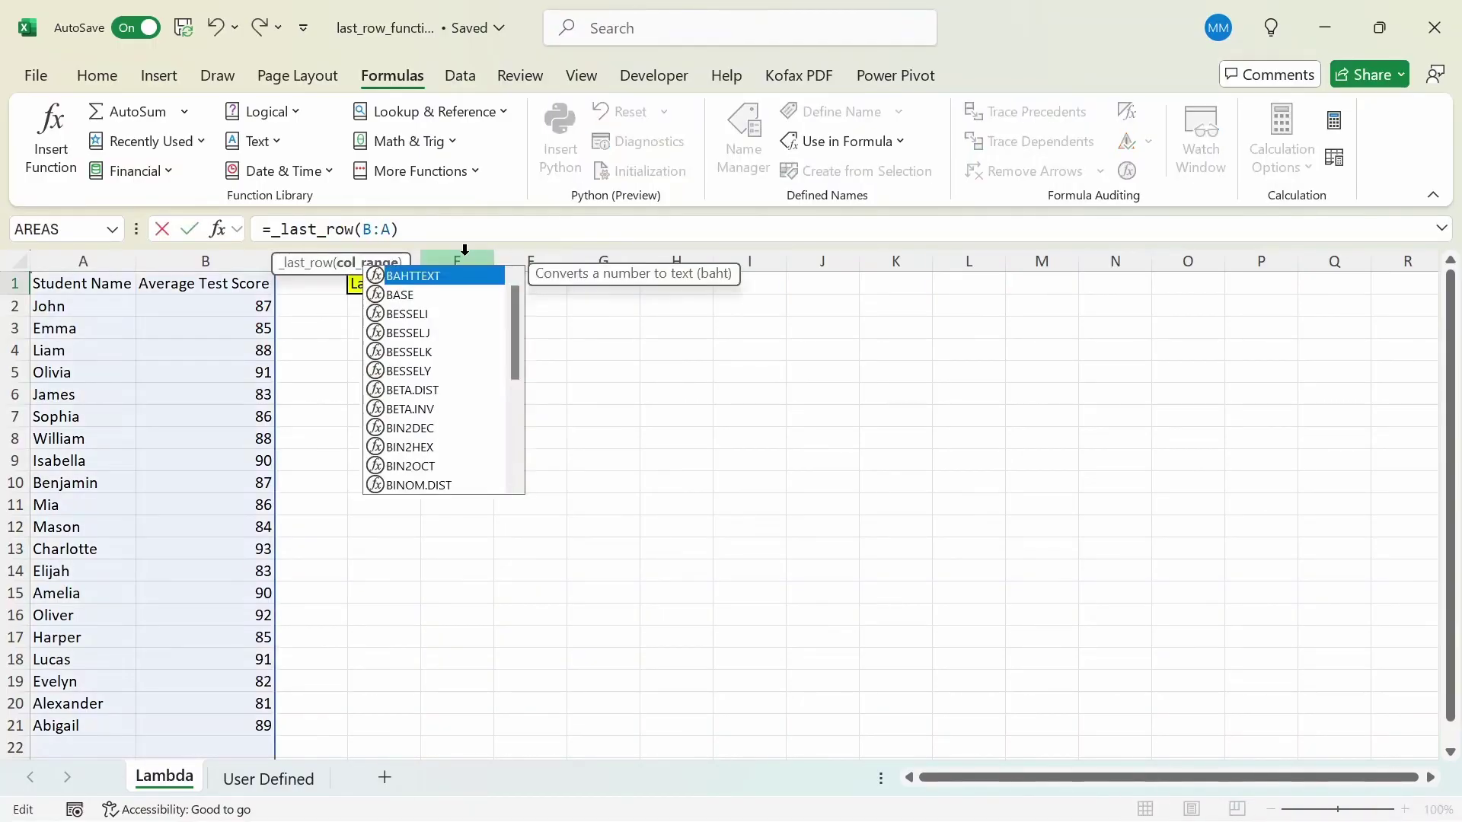
pyautogui.press('Right')
pyautogui.press('Delete')
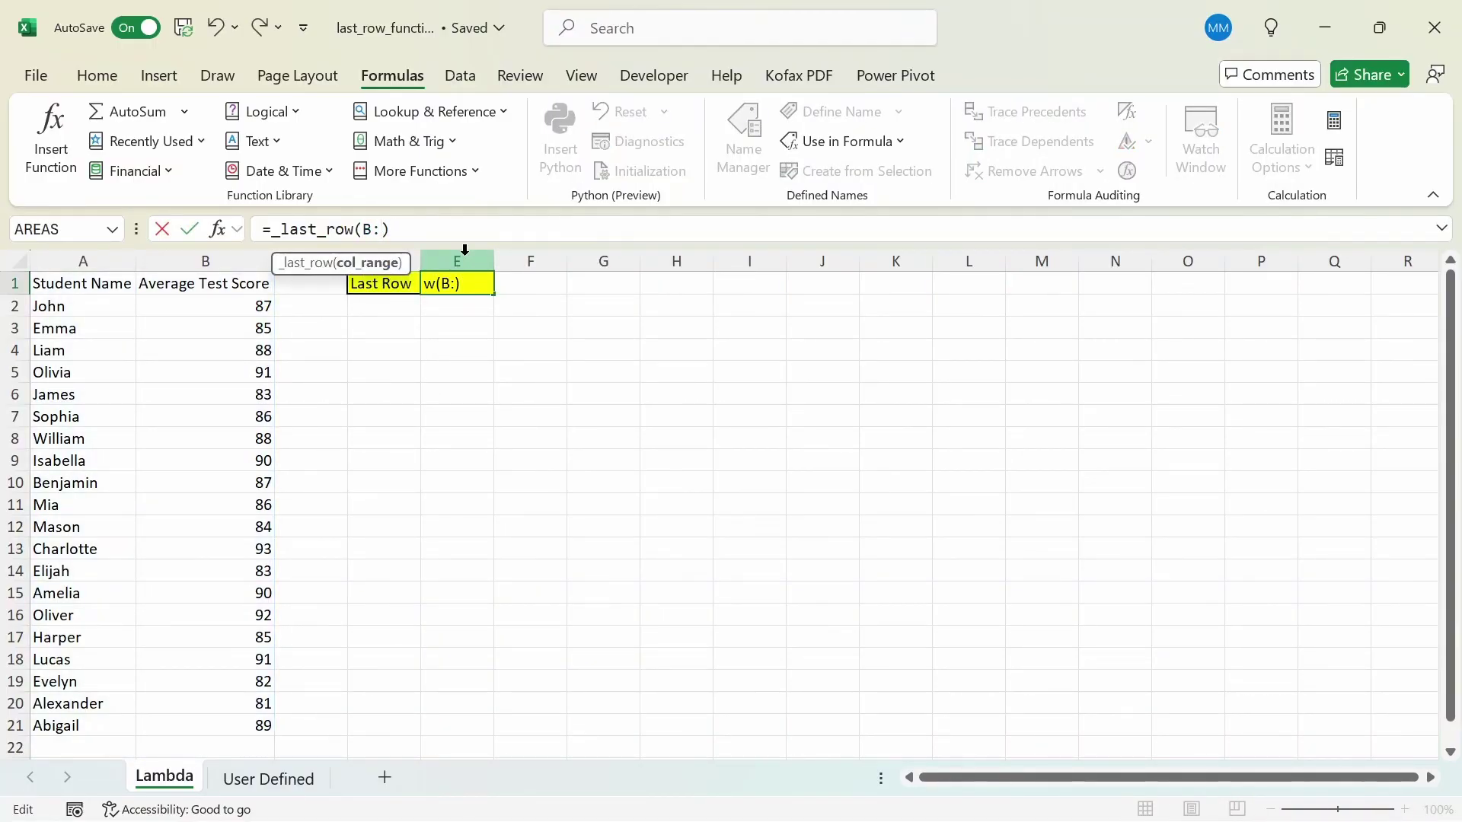
pyautogui.write('B')
pyautogui.press('Return')
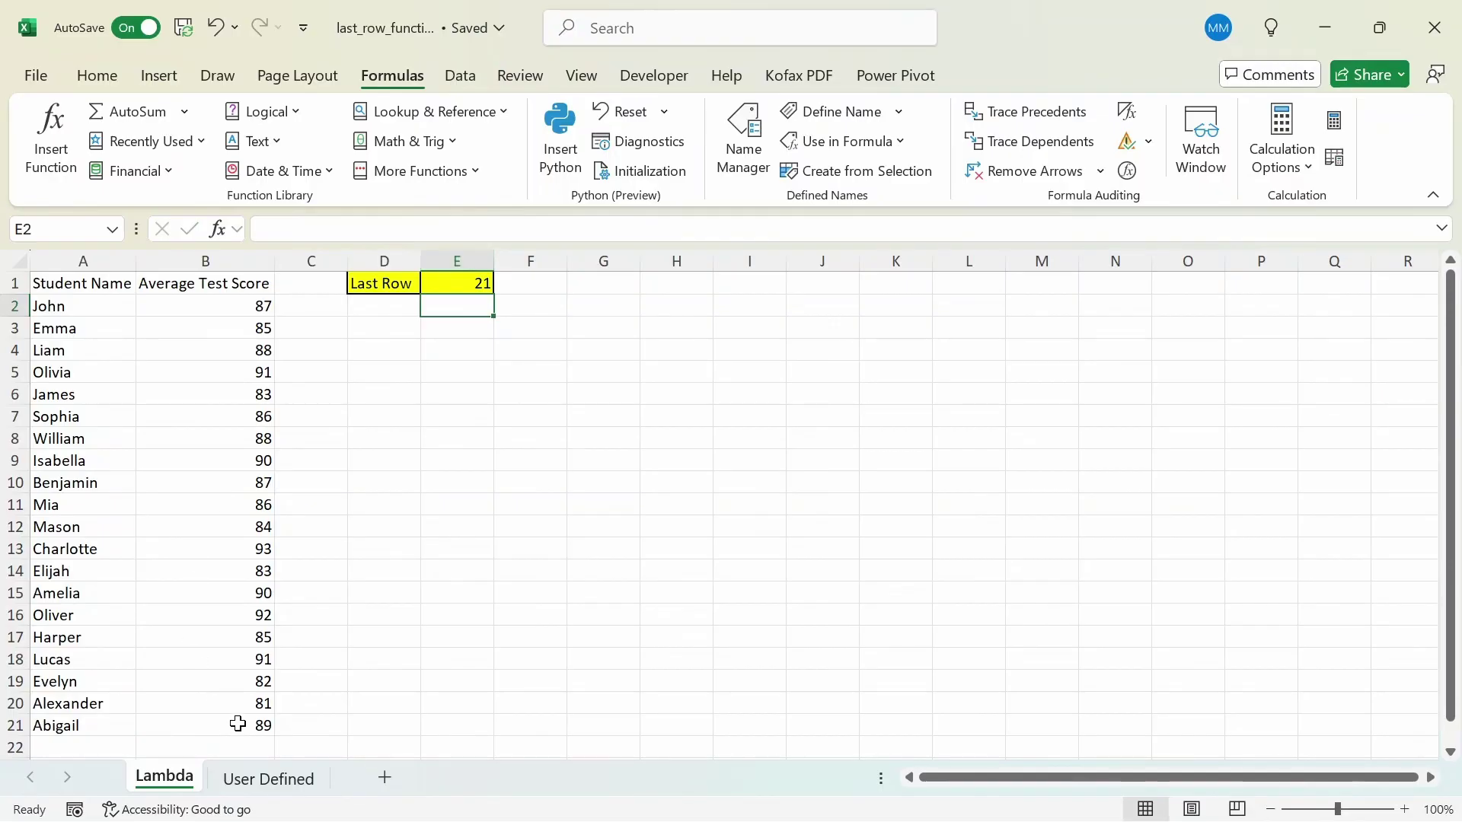
# Enter 'exits' in B23 below the scores and check E1 now shows 23
pyautogui.click(249, 747)
pyautogui.press('Down')
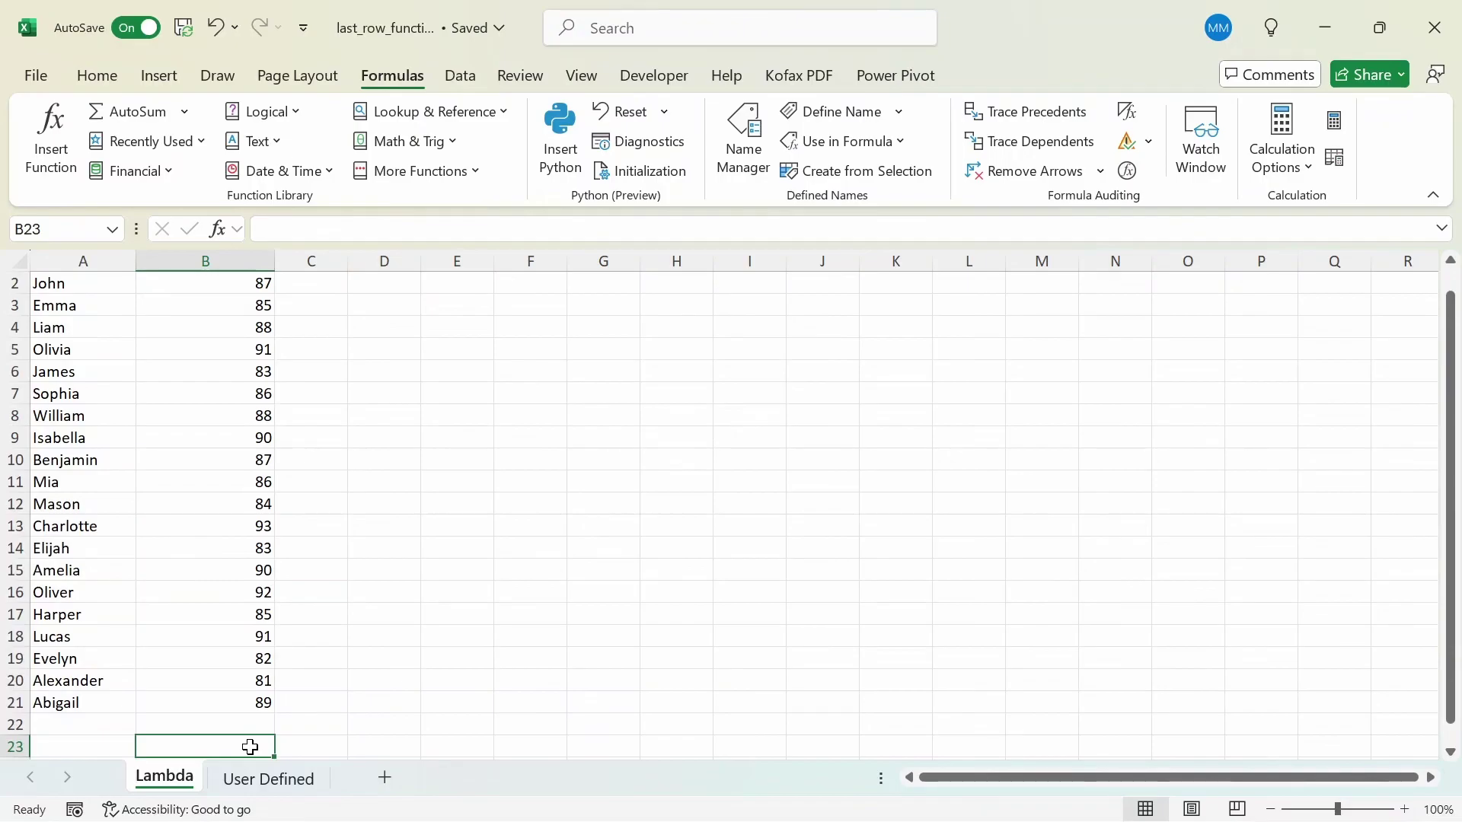
pyautogui.write('exits')
pyautogui.press('Tab')
pyautogui.press('Tab')
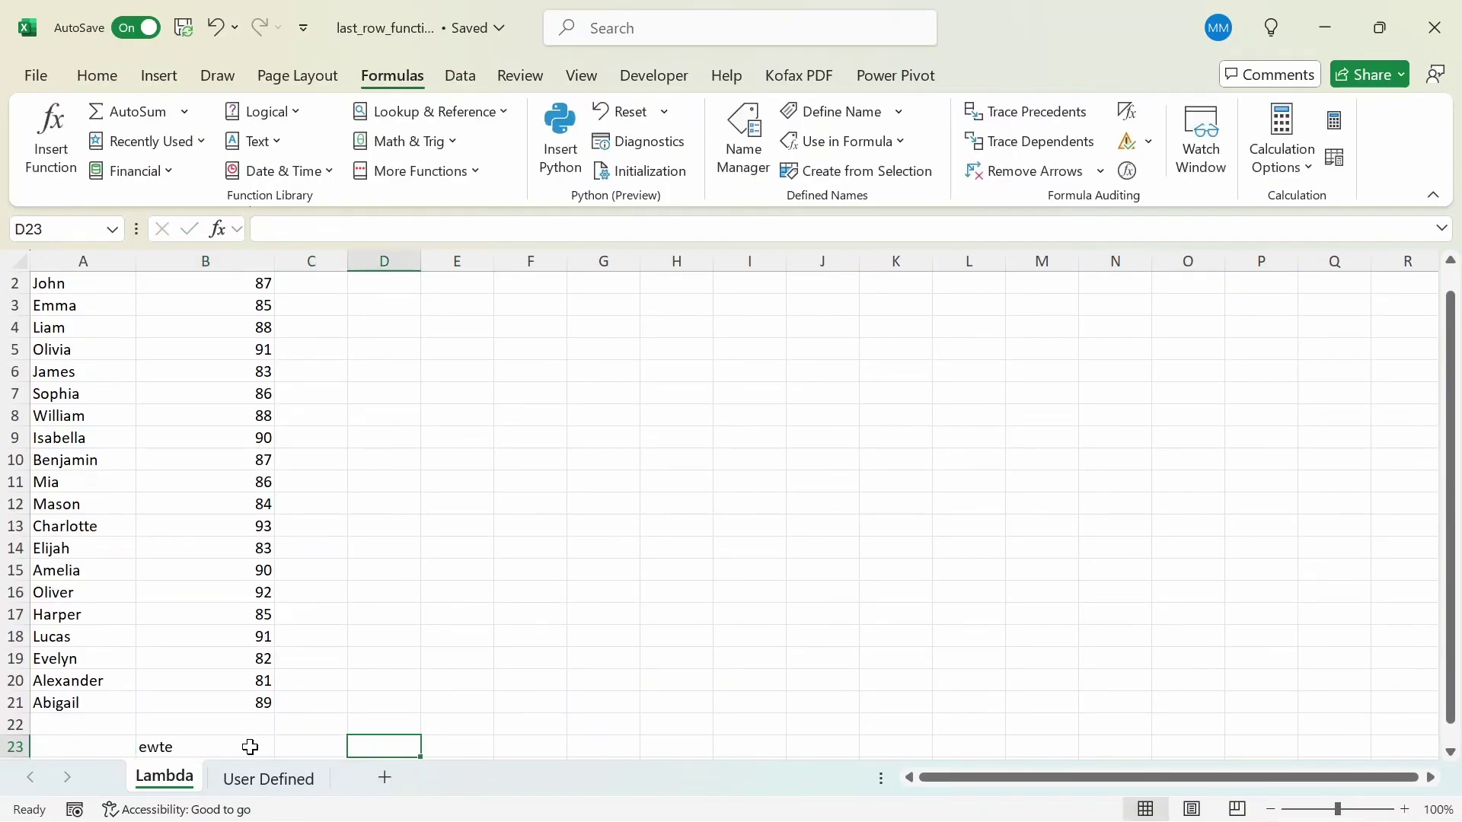
pyautogui.hotkey('ctrl', 'Up')
pyautogui.press('Right')
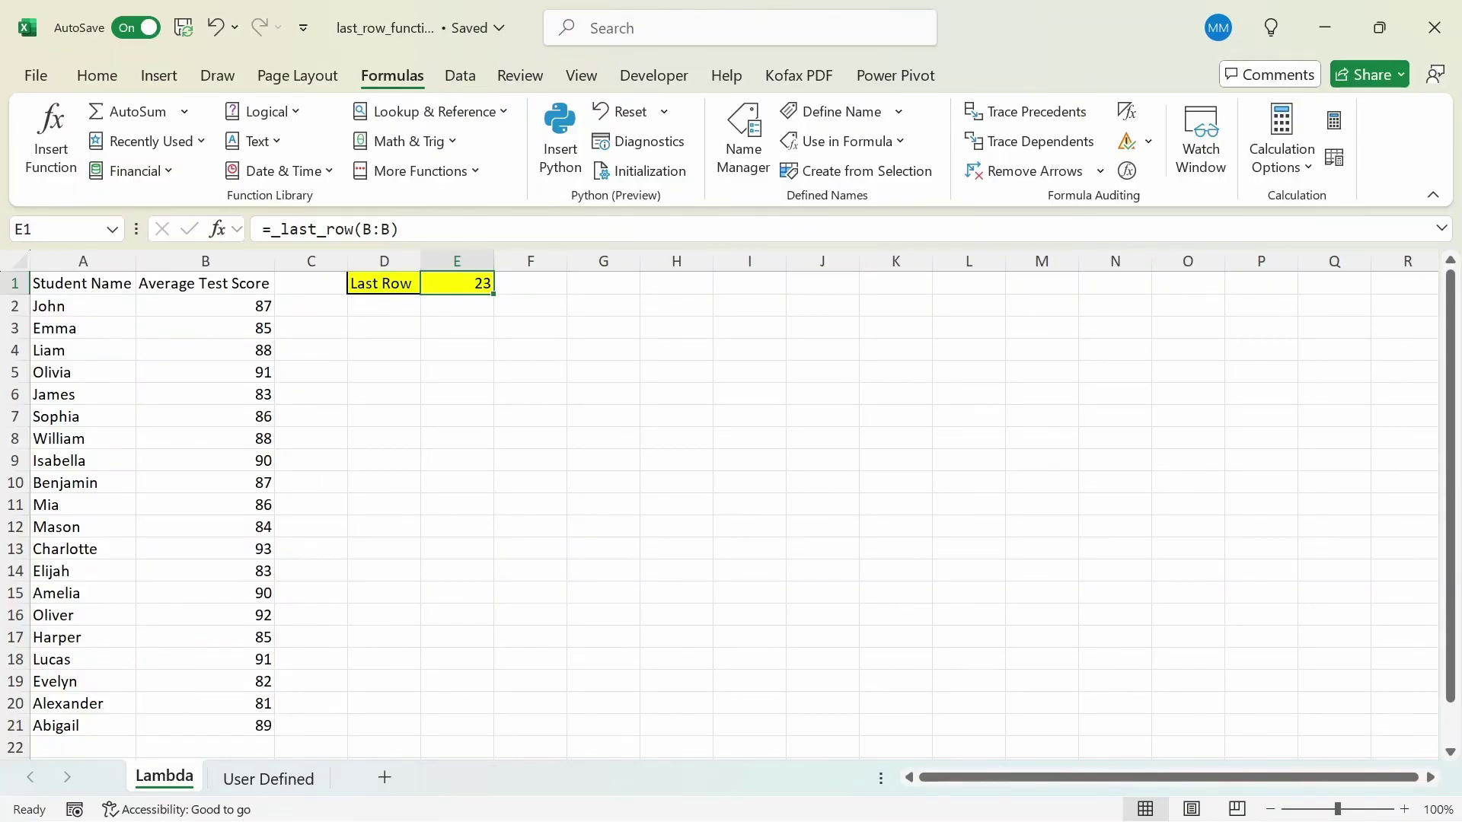
# Replace B:B in E1's formula with A3:A9 so _last_row returns 9
pyautogui.press('F2')
pyautogui.press('Left')
pyautogui.press('BackSpace')
pyautogui.press('BackSpace')
pyautogui.press('BackSpace')
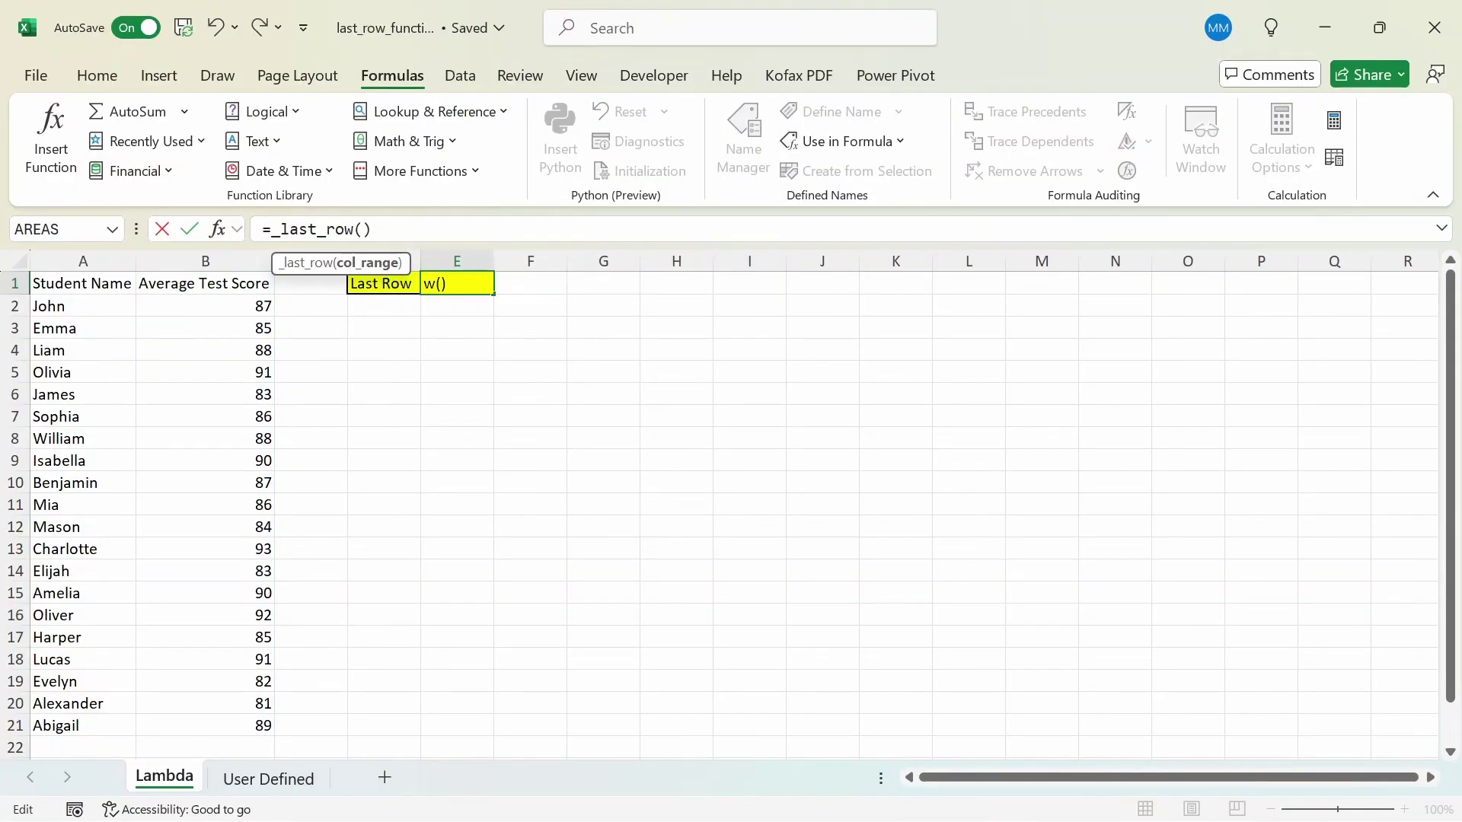
pyautogui.click(93, 337)
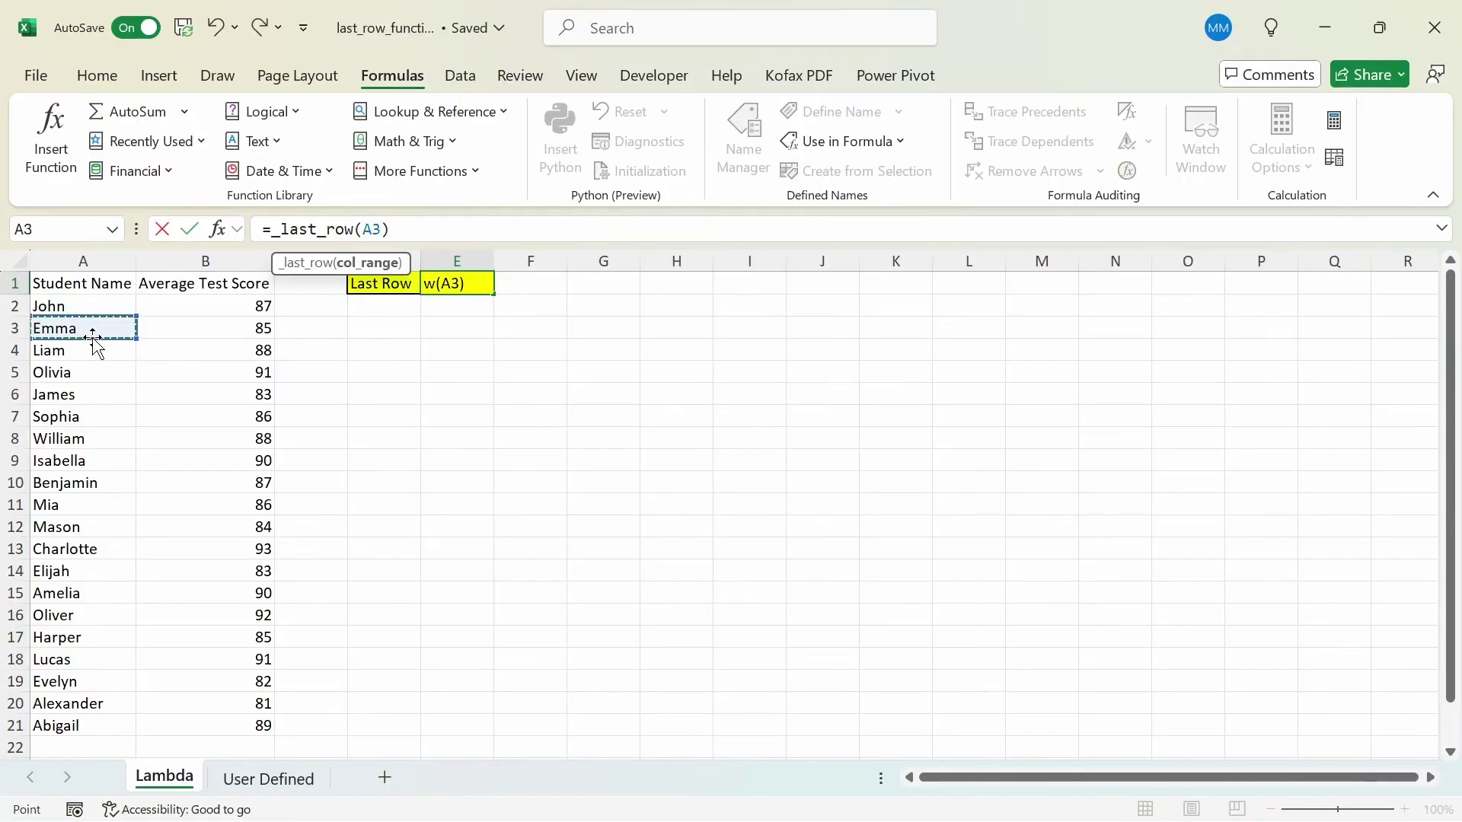
pyautogui.press('Up')
pyautogui.press('Down')
pyautogui.hotkey('shift', 'Down')
pyautogui.hotkey('shift', 'Down')
pyautogui.hotkey('shift', 'Down')
pyautogui.hotkey('shift', 'Down')
pyautogui.hotkey('shift', 'Down')
pyautogui.hotkey('shift', 'Down')
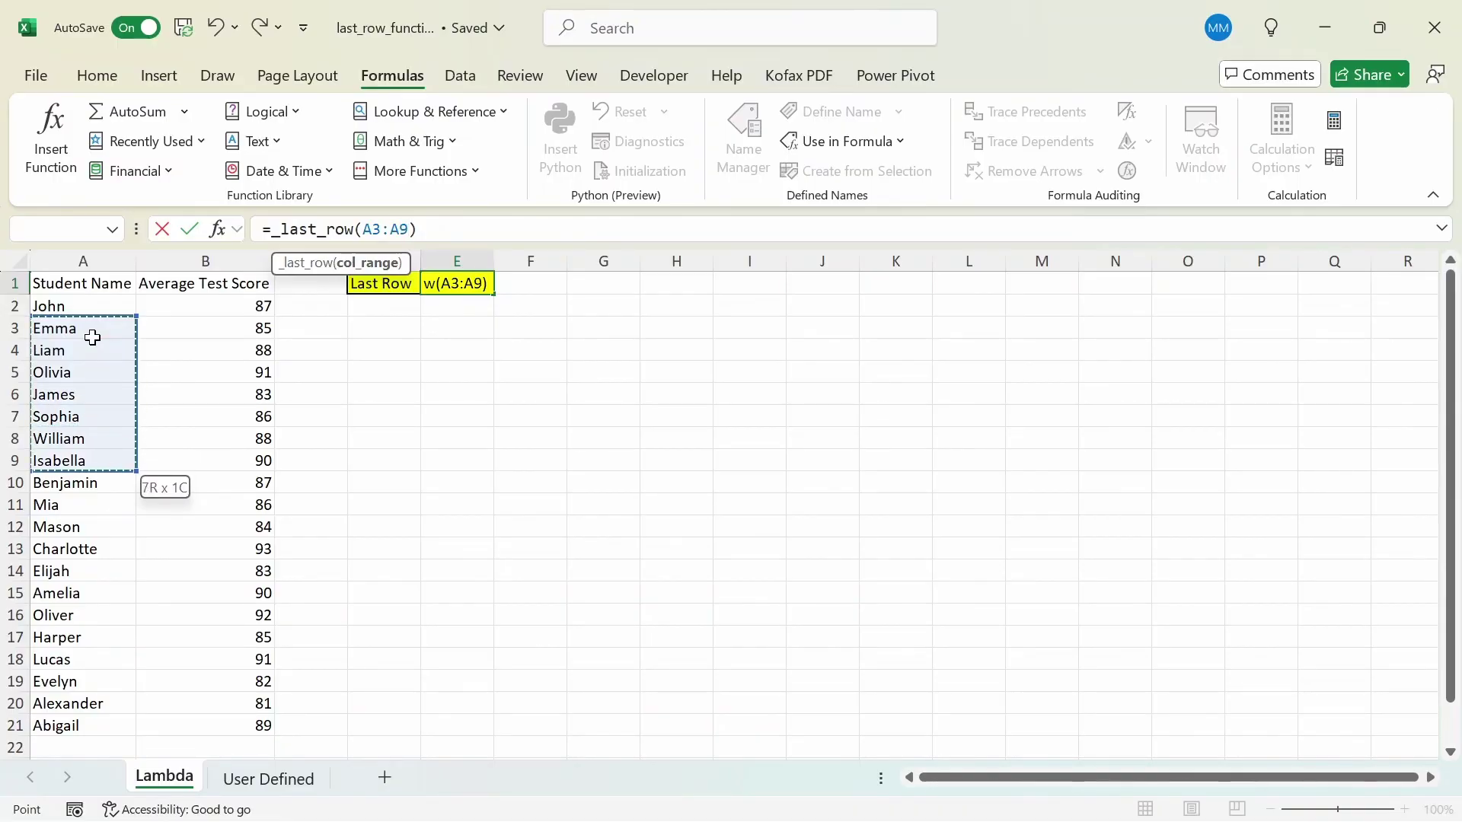
pyautogui.press('Return')
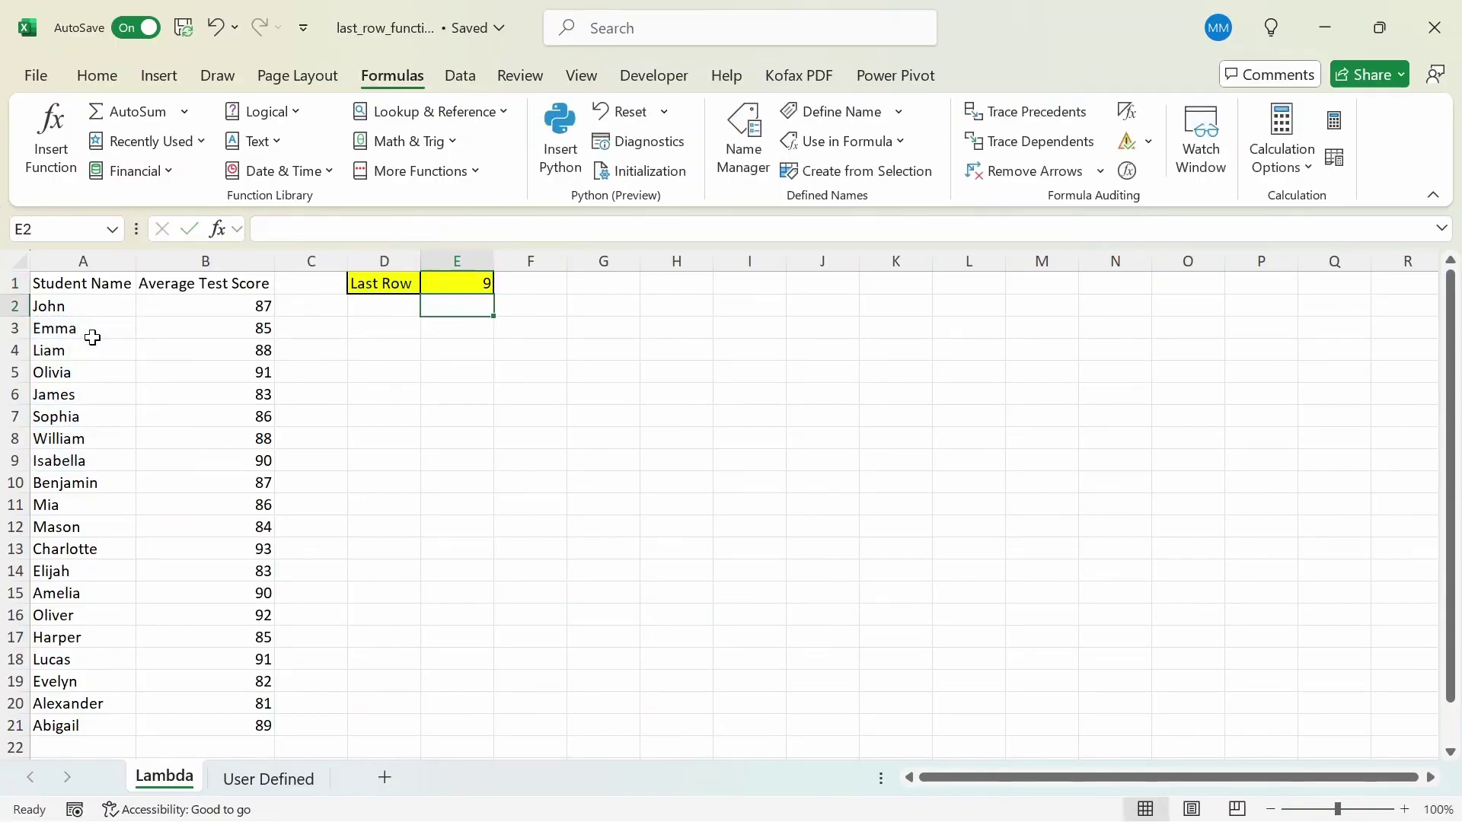
pyautogui.press('Up')
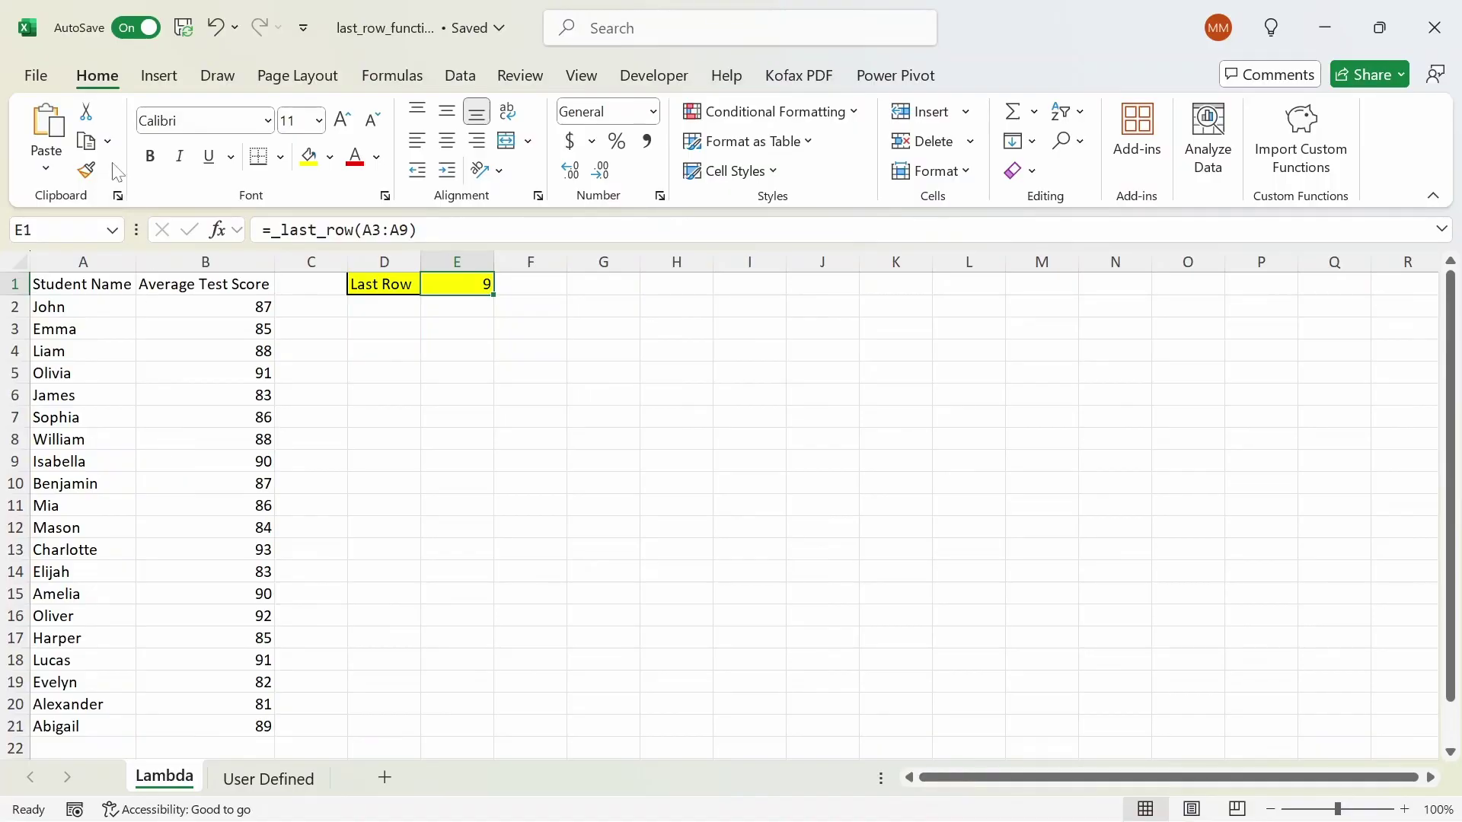
# Create blank workbook Book1, confirm =_ offers no _last_row, and copy E1's formula across
pyautogui.hotkey('alt', 'f')
pyautogui.press('n')
pyautogui.click(275, 293)
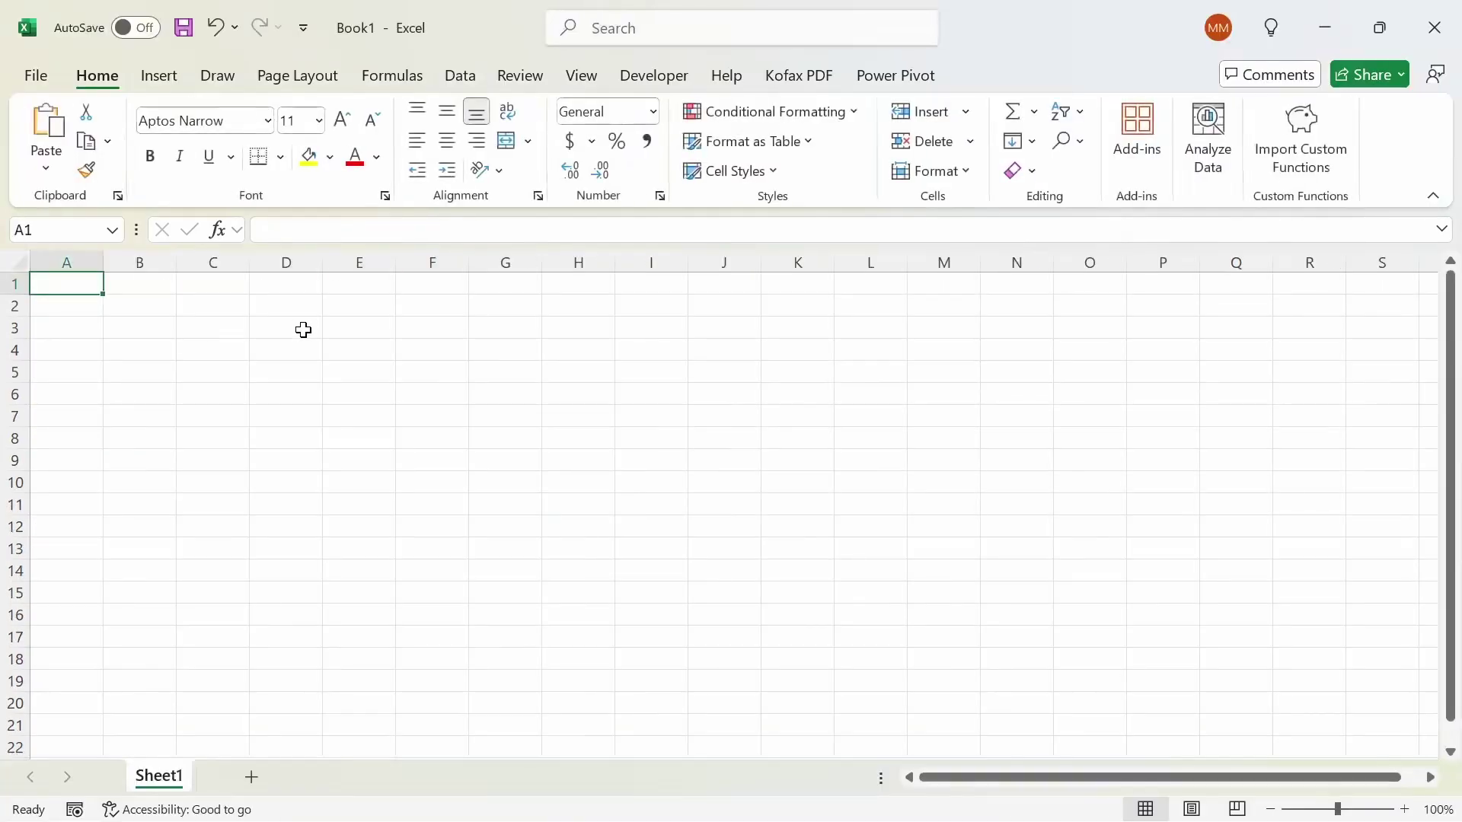
pyautogui.write('=_')
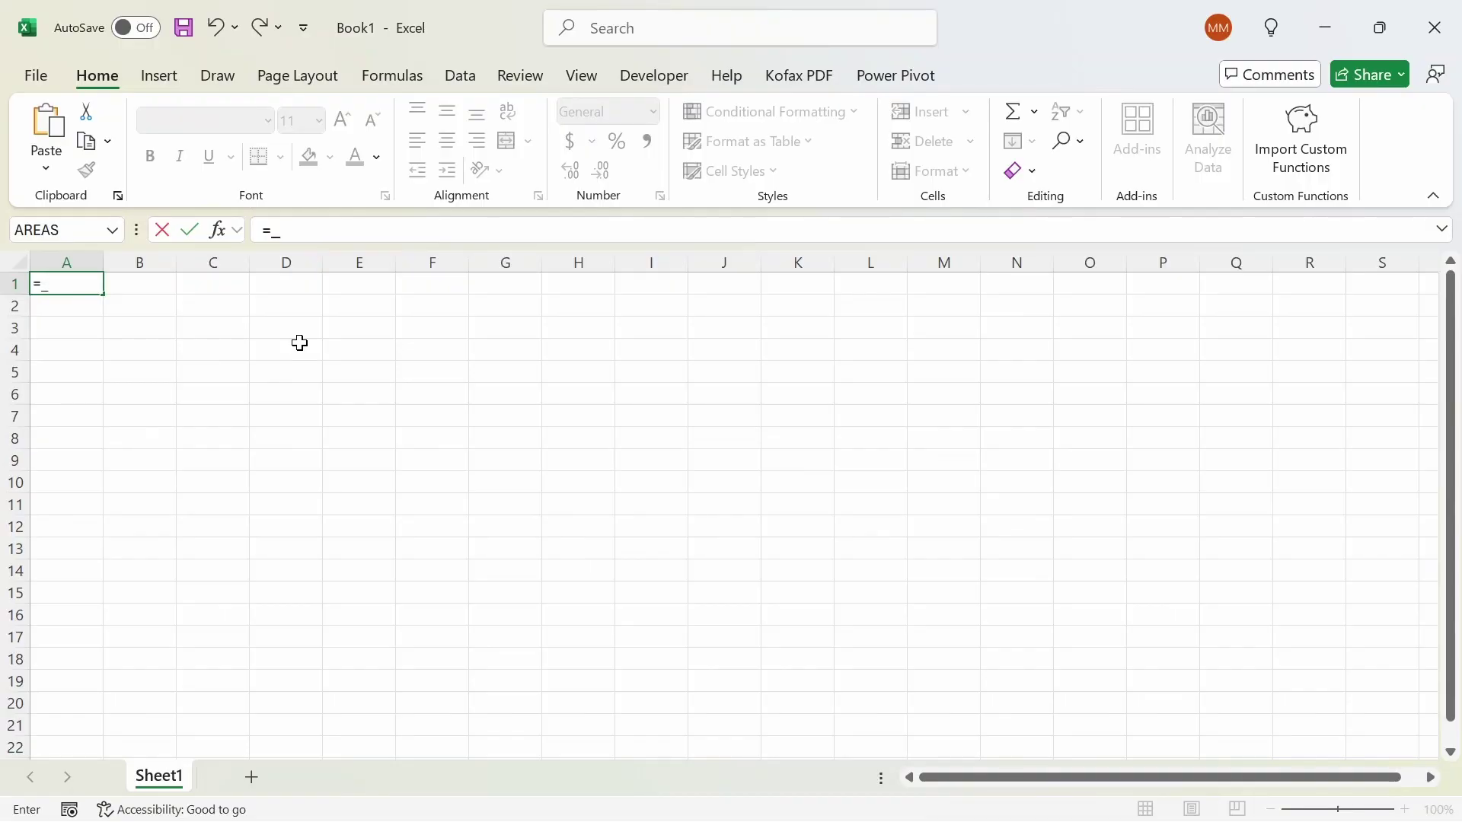
pyautogui.press('BackSpace')
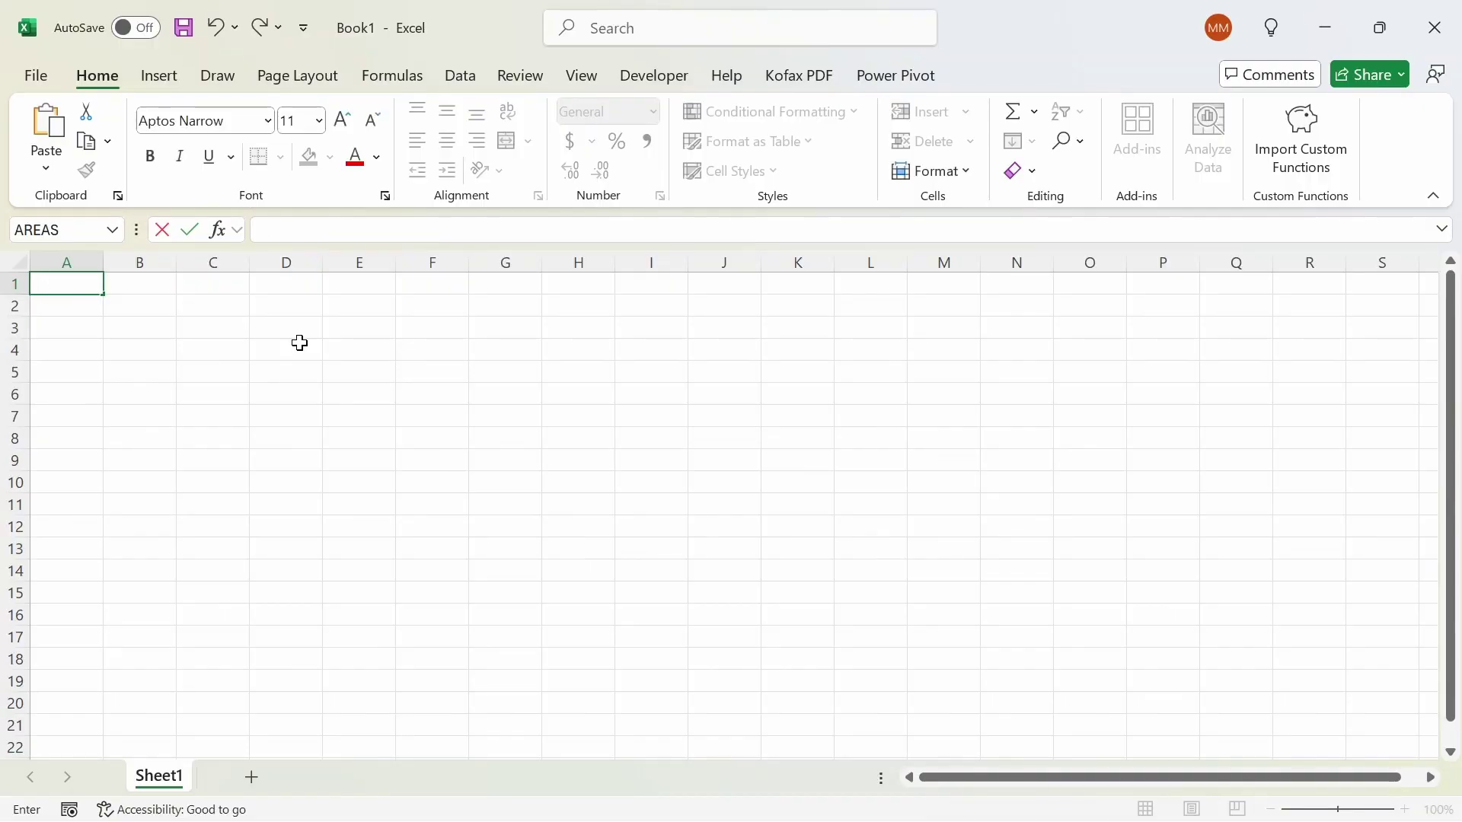
pyautogui.press('Escape')
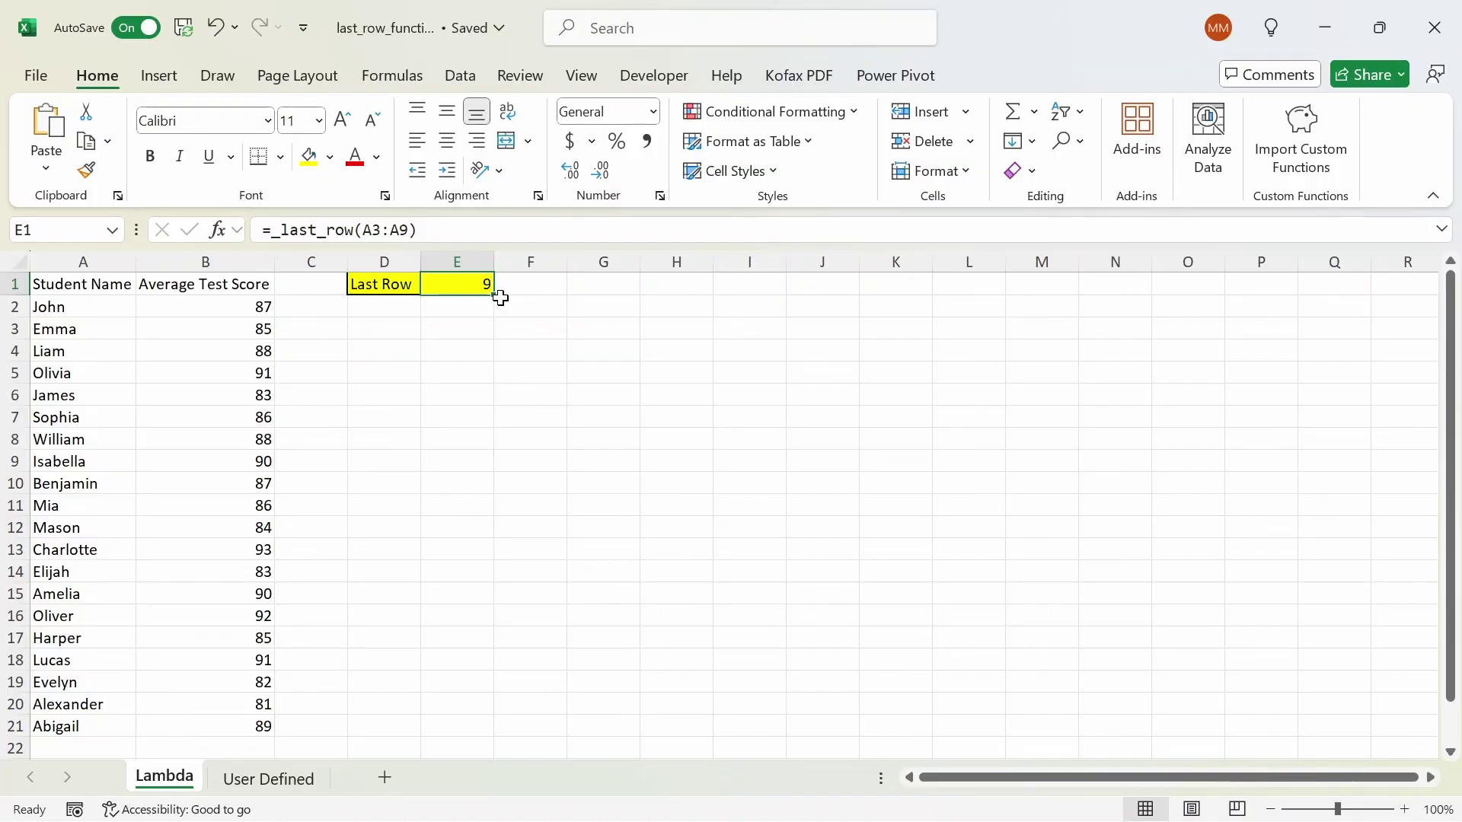
pyautogui.hotkey('ctrl', 'c')
pyautogui.hotkey('alt', 'Tab')
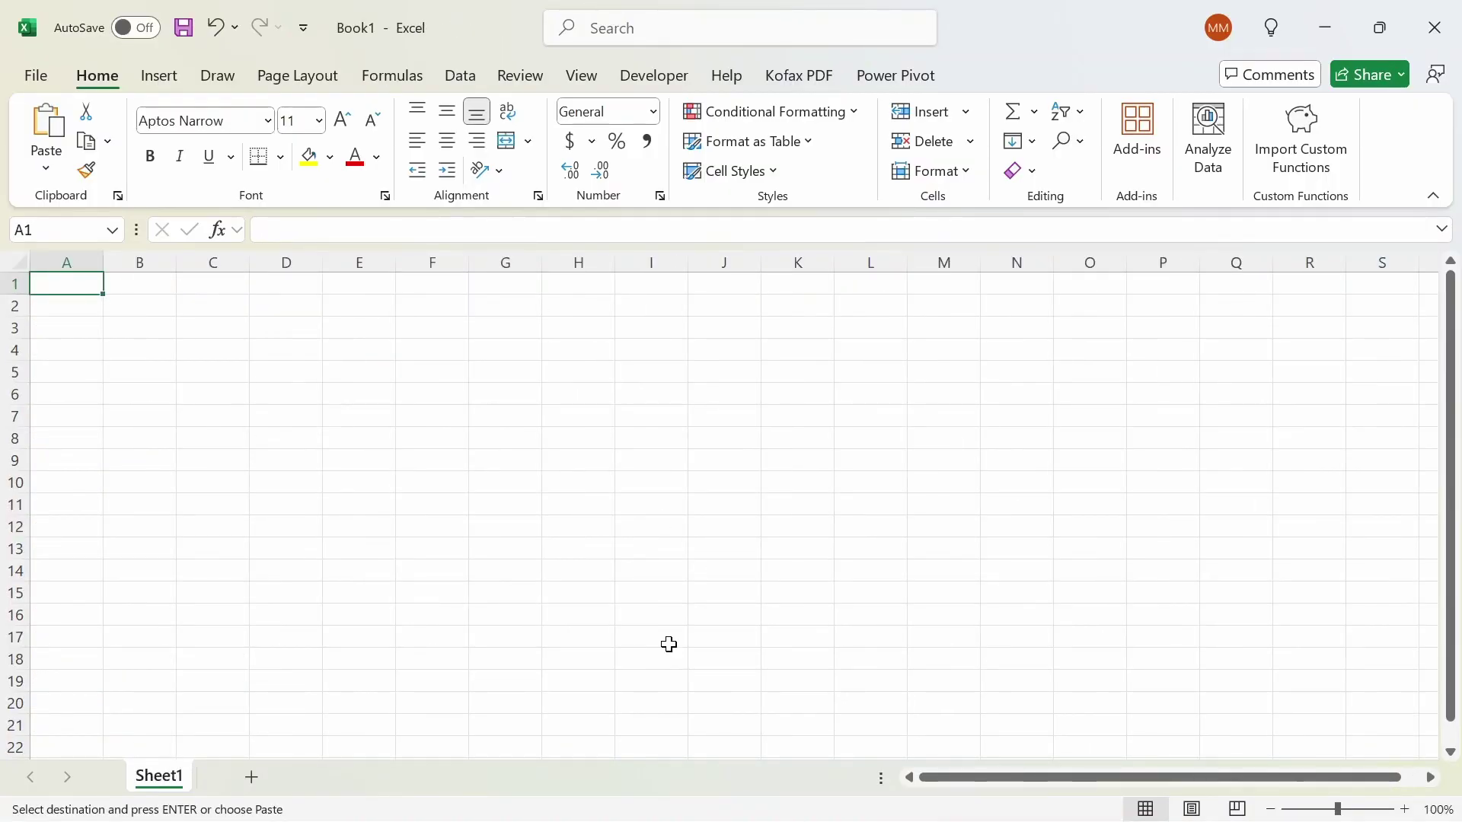
# Paste the formula into Book1's A1, giving #REF!, and confirm =_ in B1 offers no _last_row
pyautogui.hotkey('ctrl', 'v')
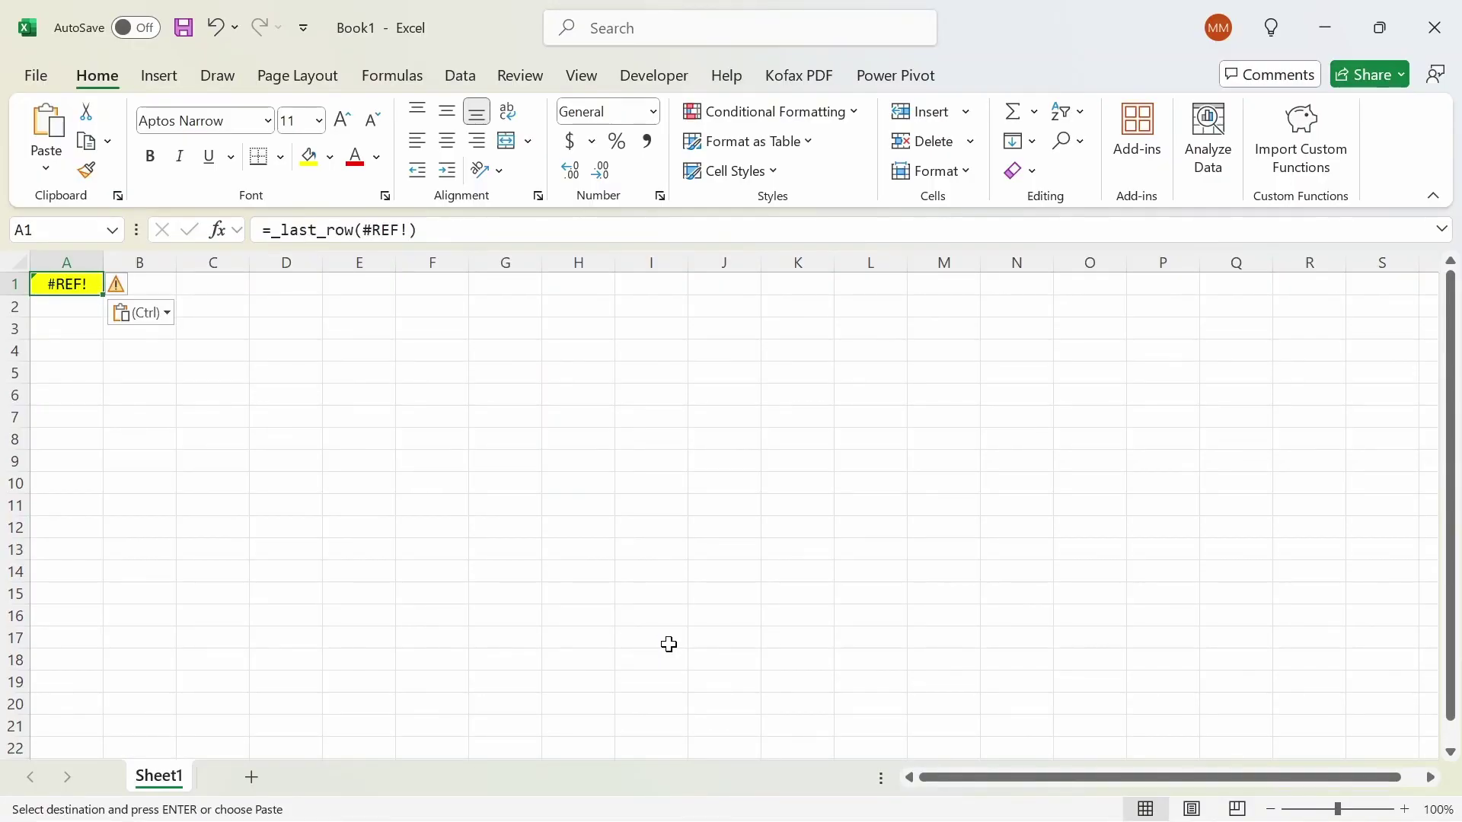
pyautogui.press('Right')
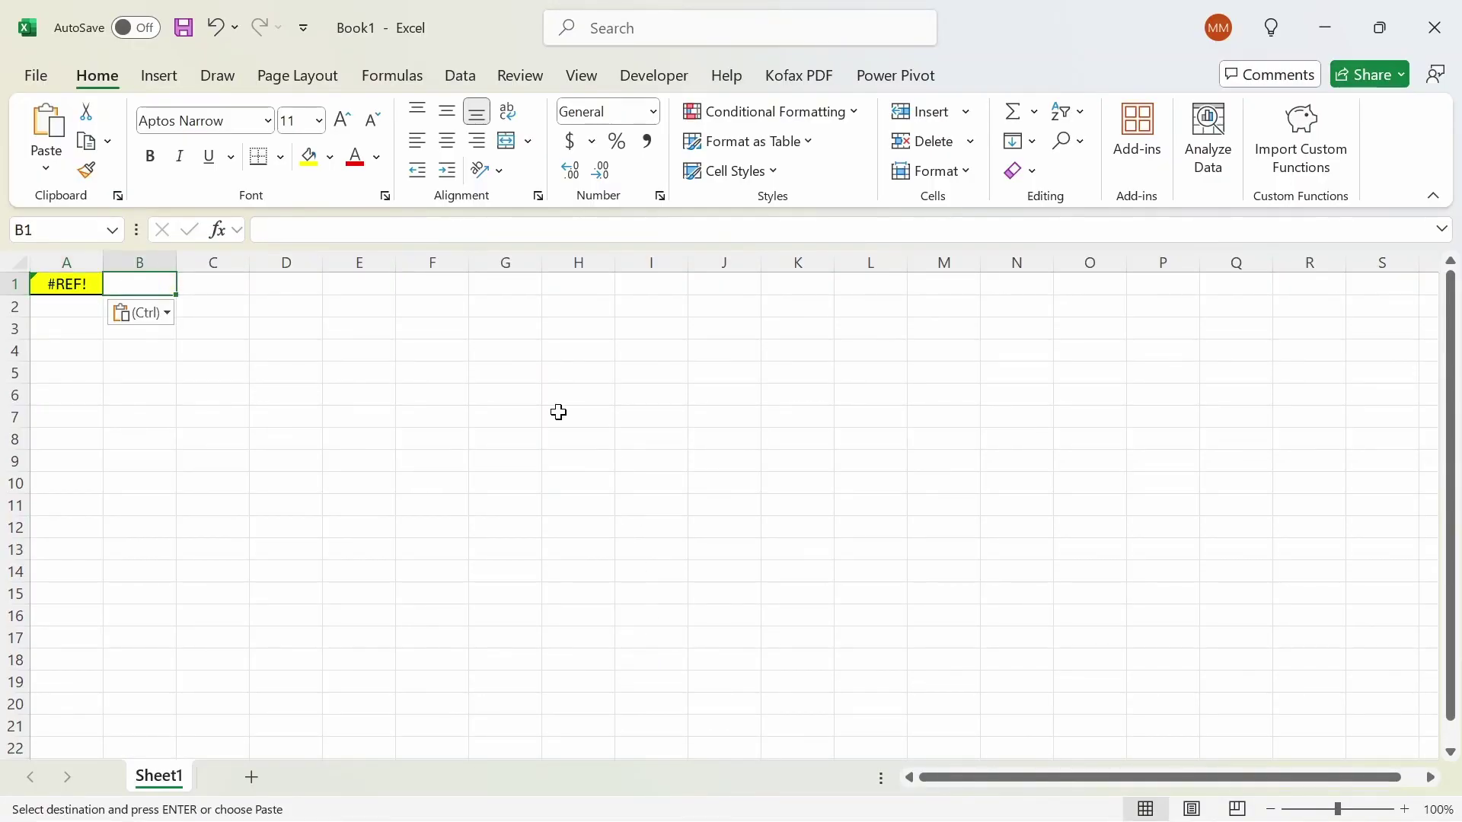
pyautogui.write('=')
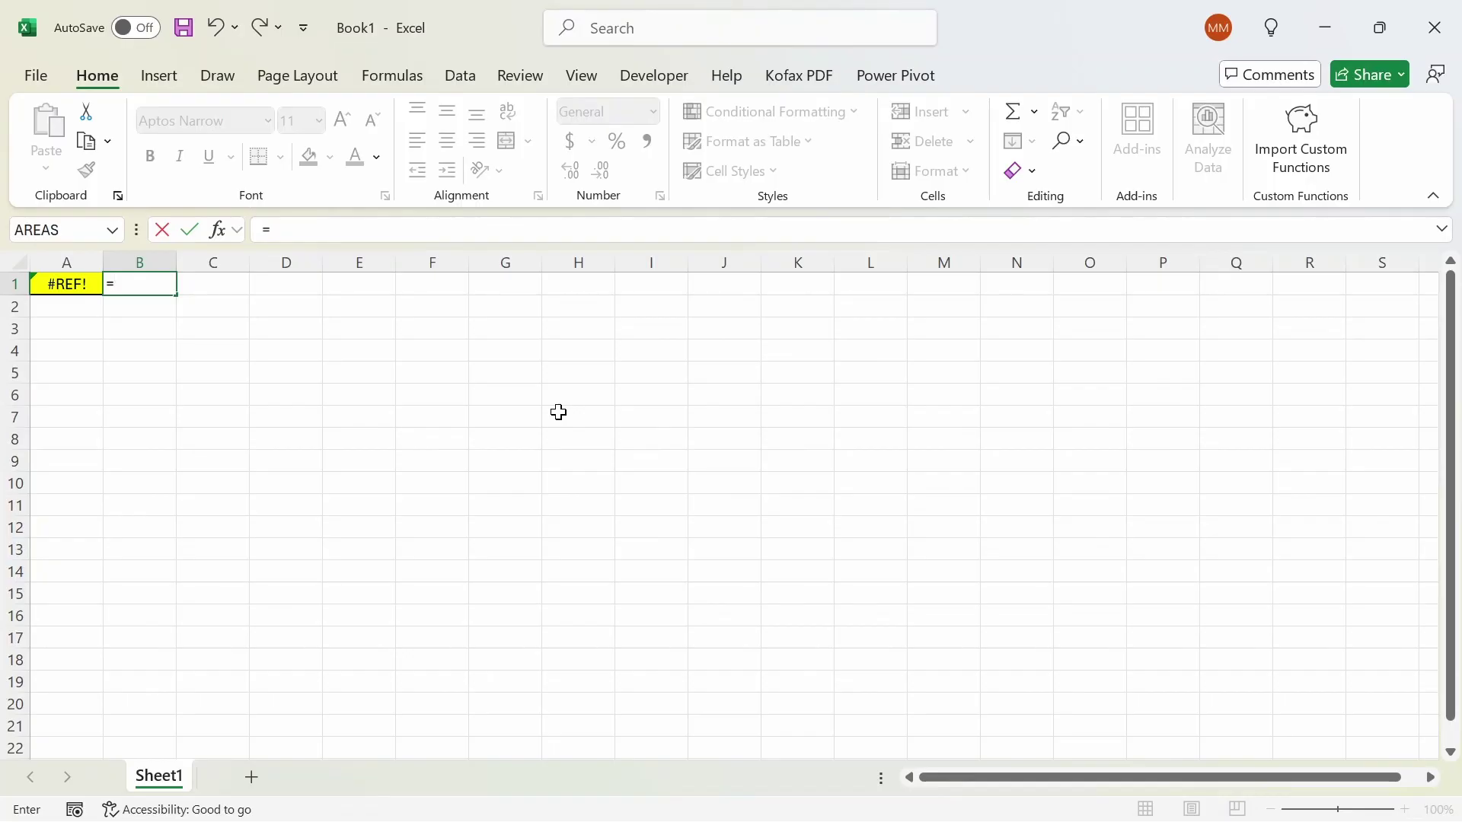
pyautogui.write('_')
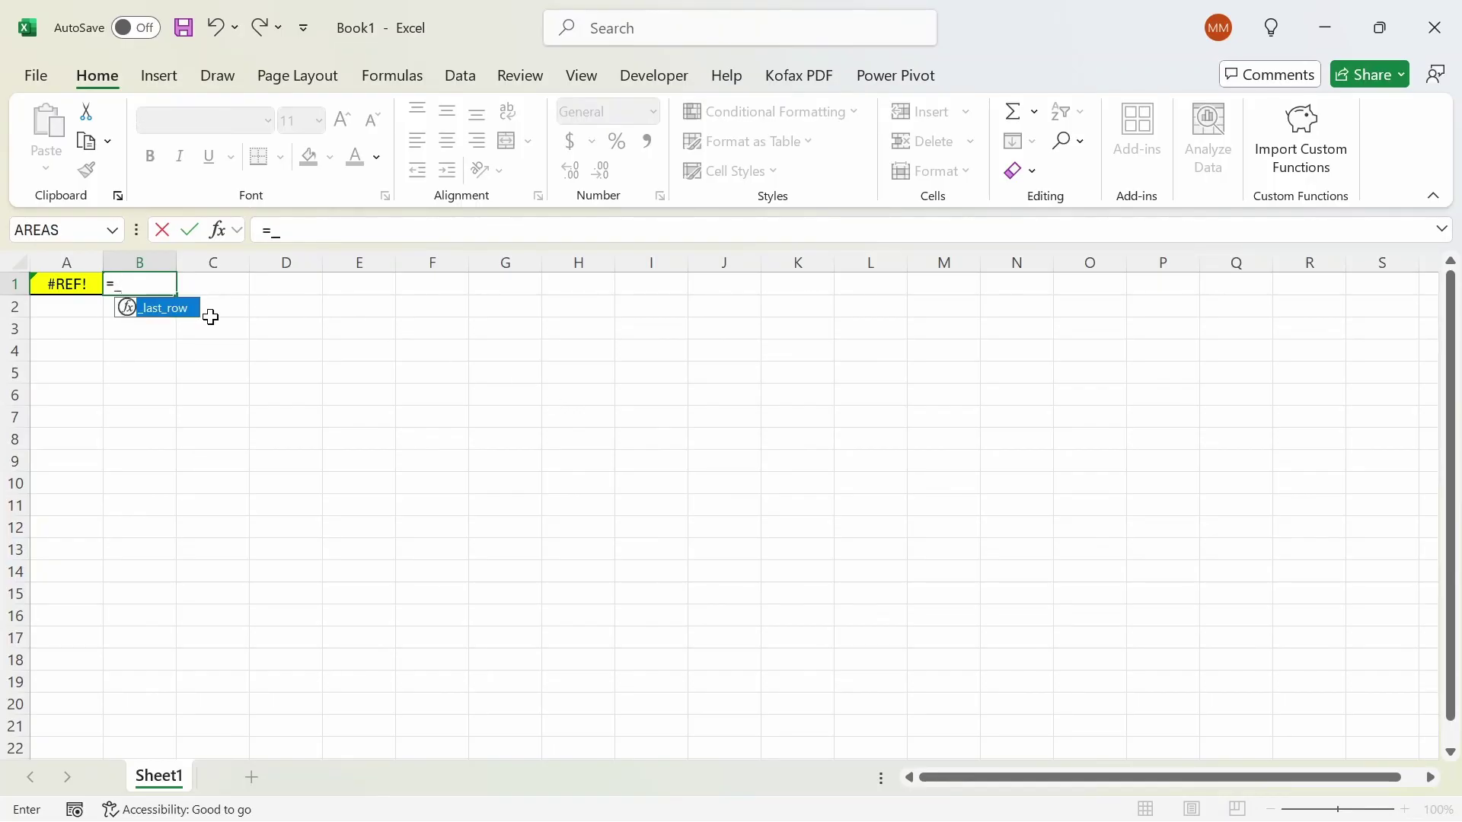
pyautogui.press('Escape')
pyautogui.press('Return')
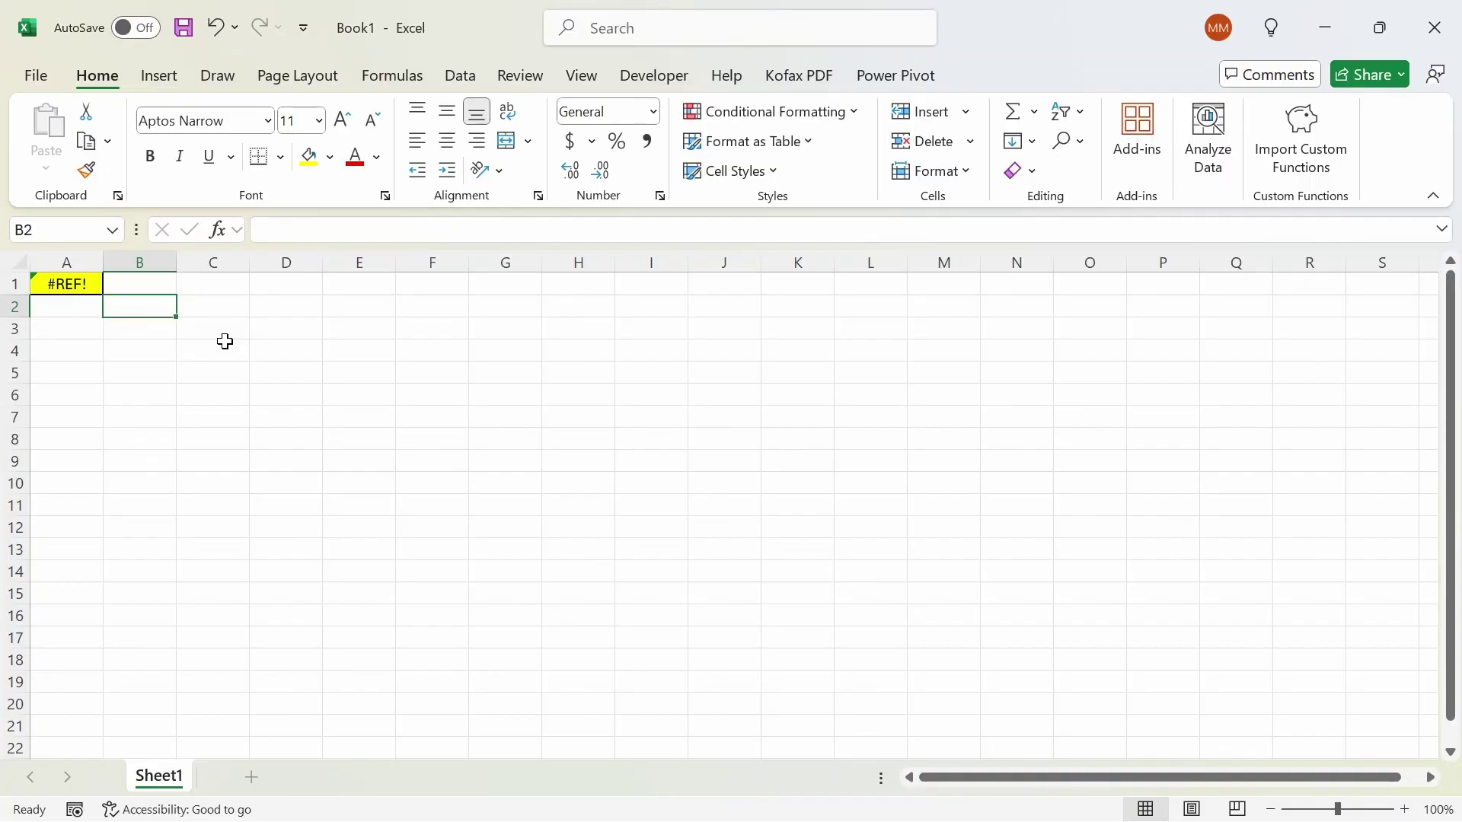
# Review the Names.Add lines of the custom_function_with_lambda macro in the VBA editor, then close it
pyautogui.hotkey('alt', 'F11')
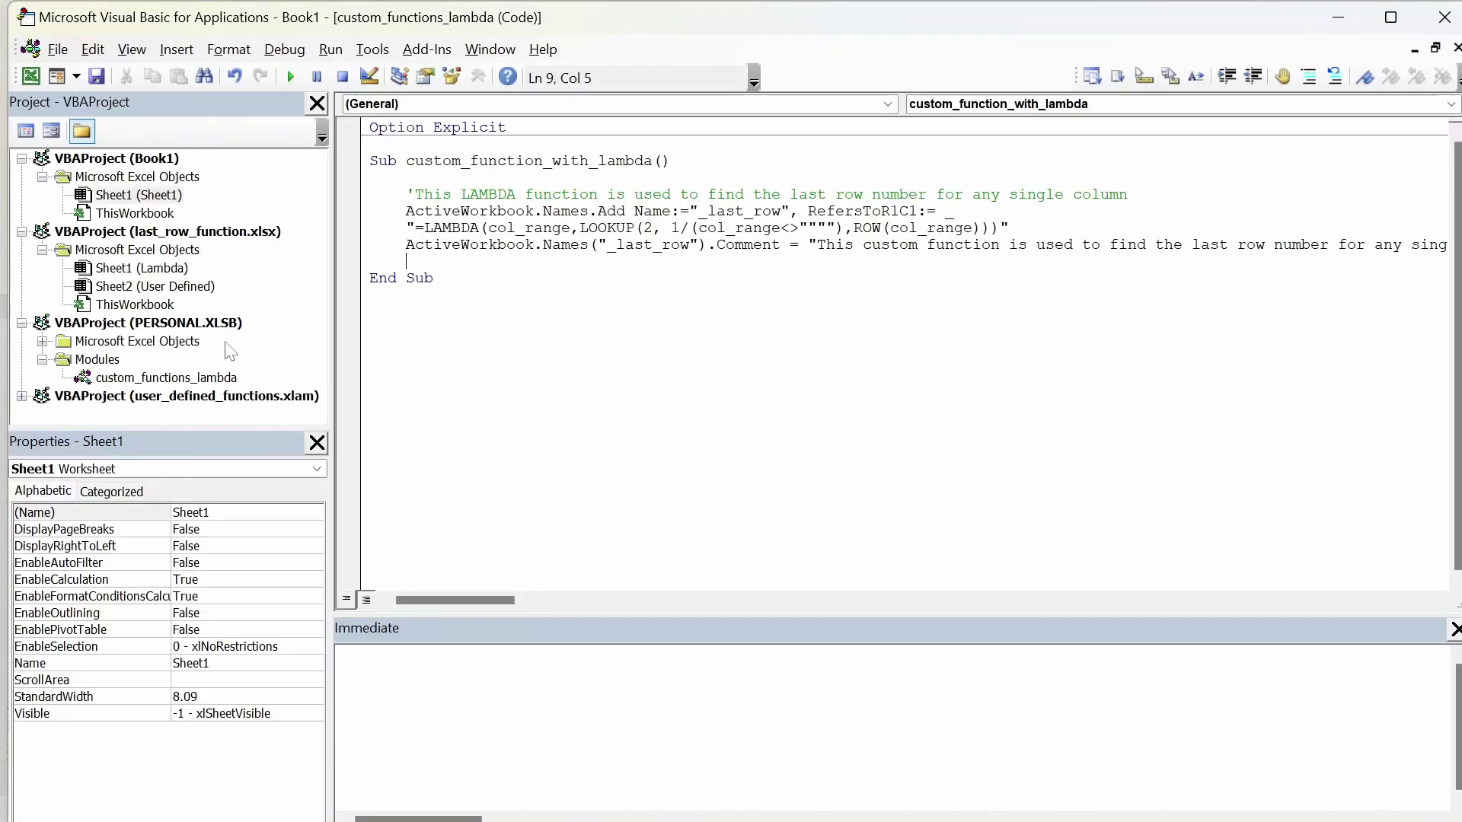
pyautogui.click(1368, 20)
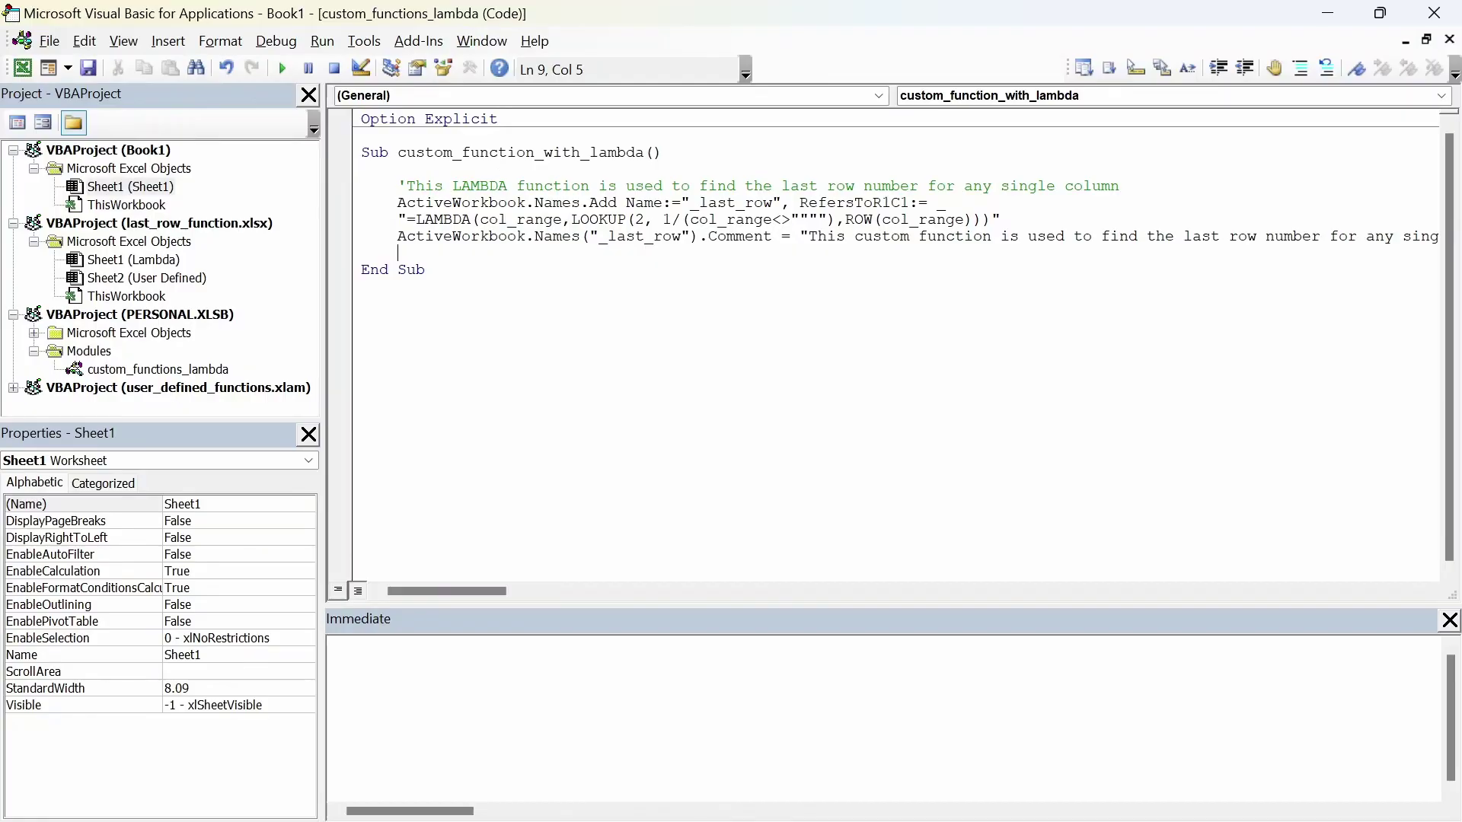
pyautogui.moveTo(1119, 186); pyautogui.dragTo(1438, 236)
pyautogui.click(520, 236)
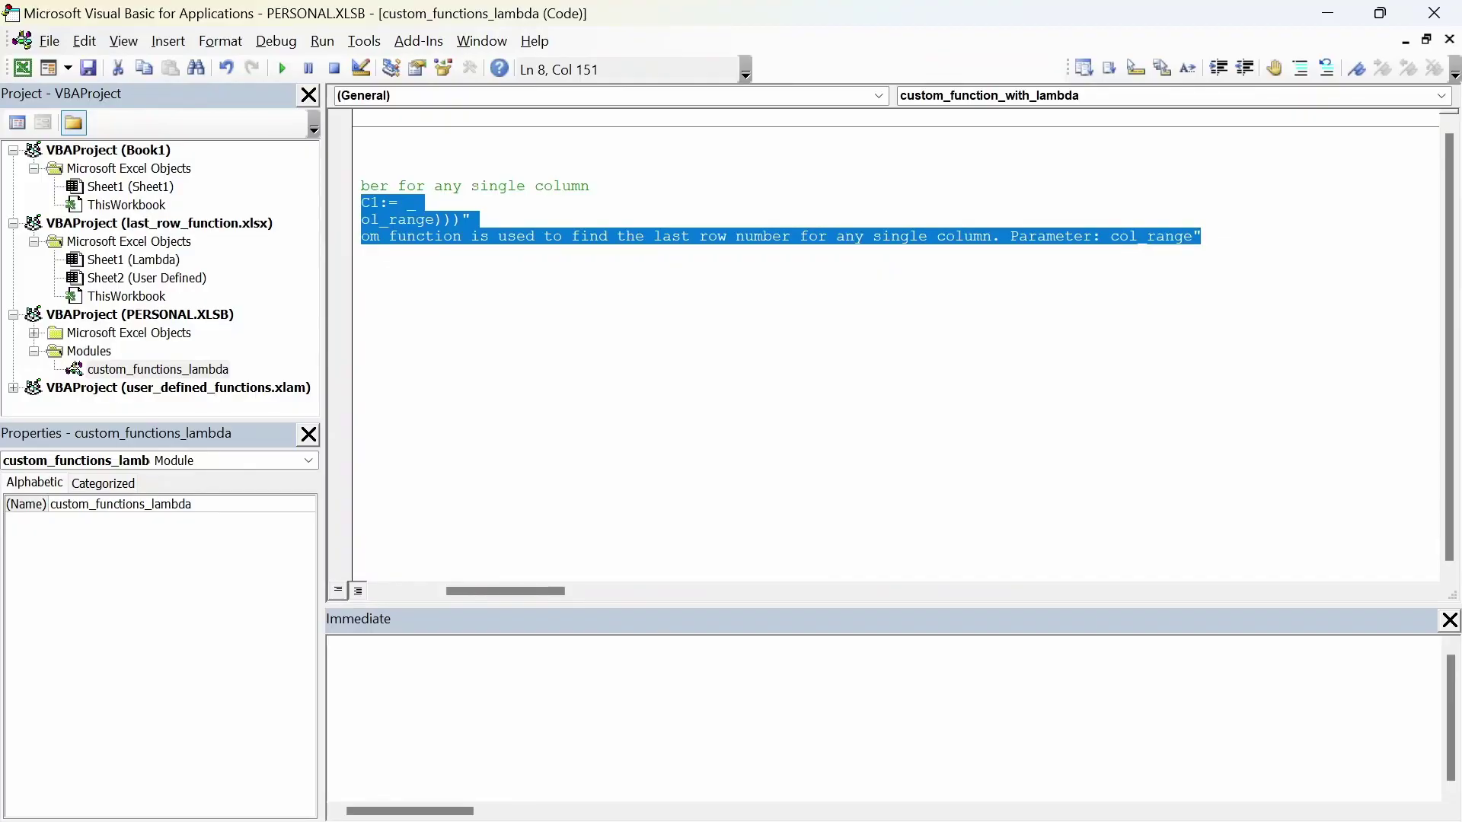
pyautogui.moveTo(519, 592); pyautogui.dragTo(454, 588)
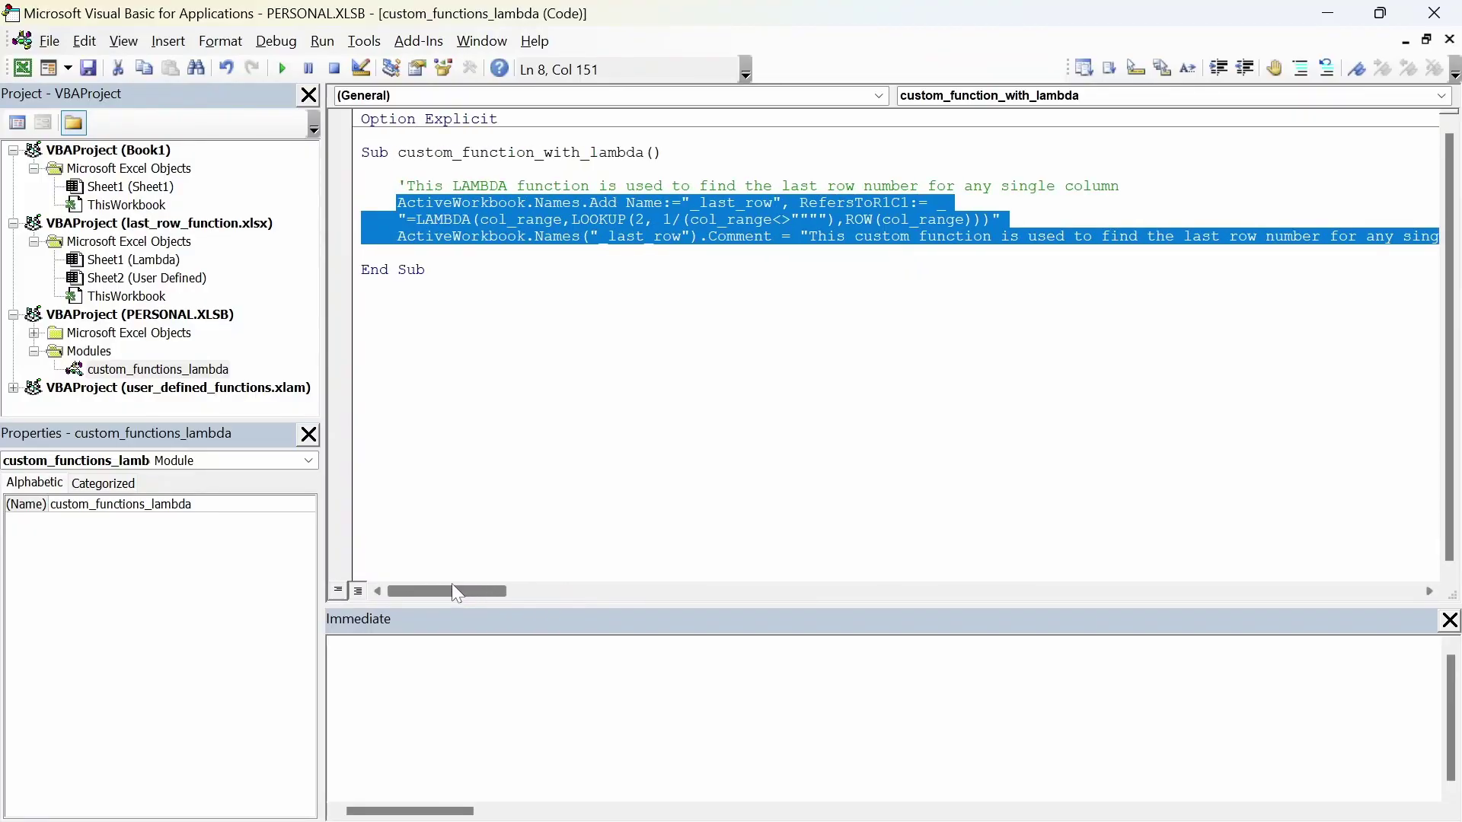
pyautogui.click(489, 220)
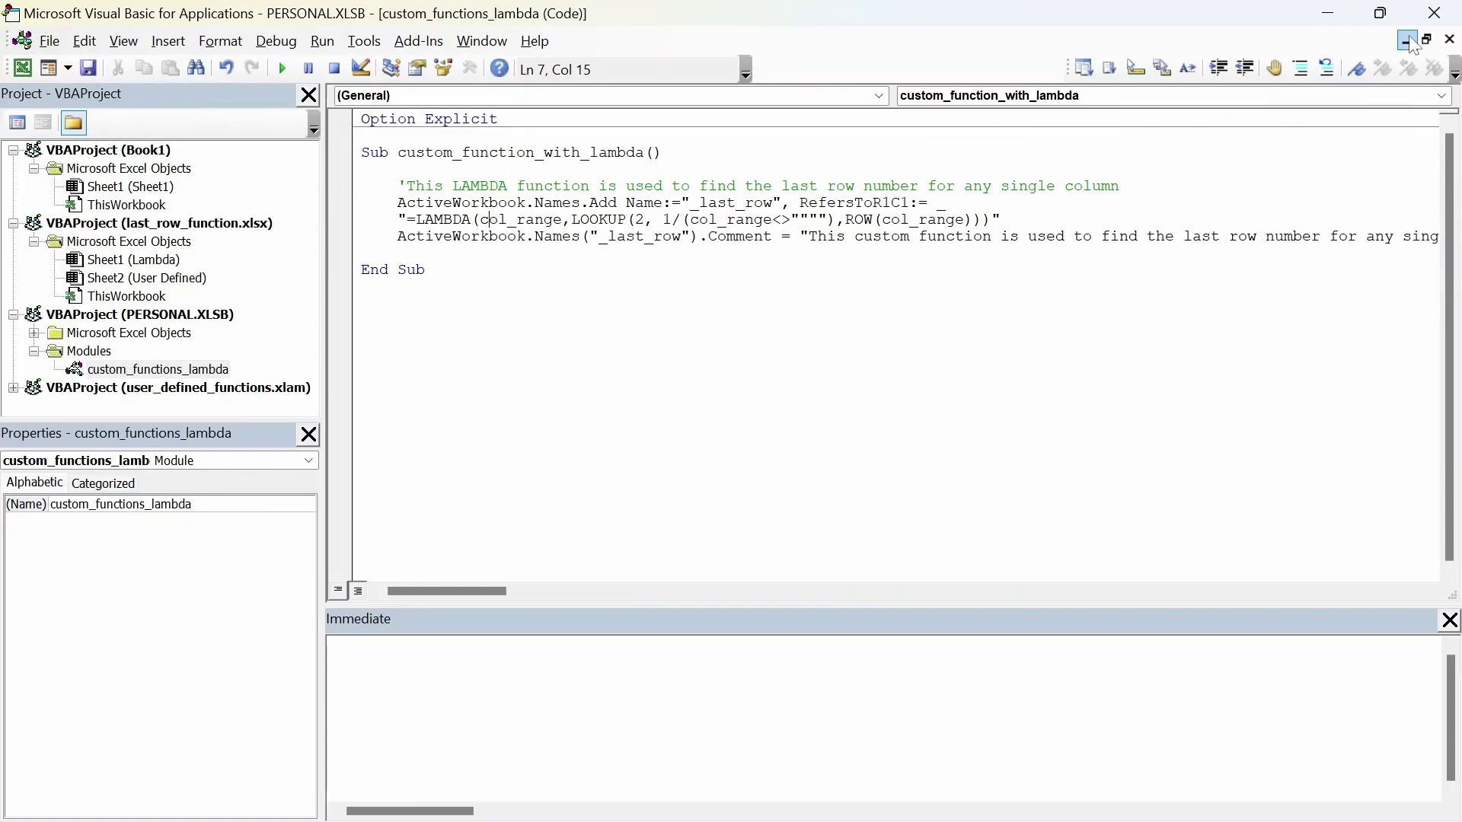
pyautogui.click(1434, 13)
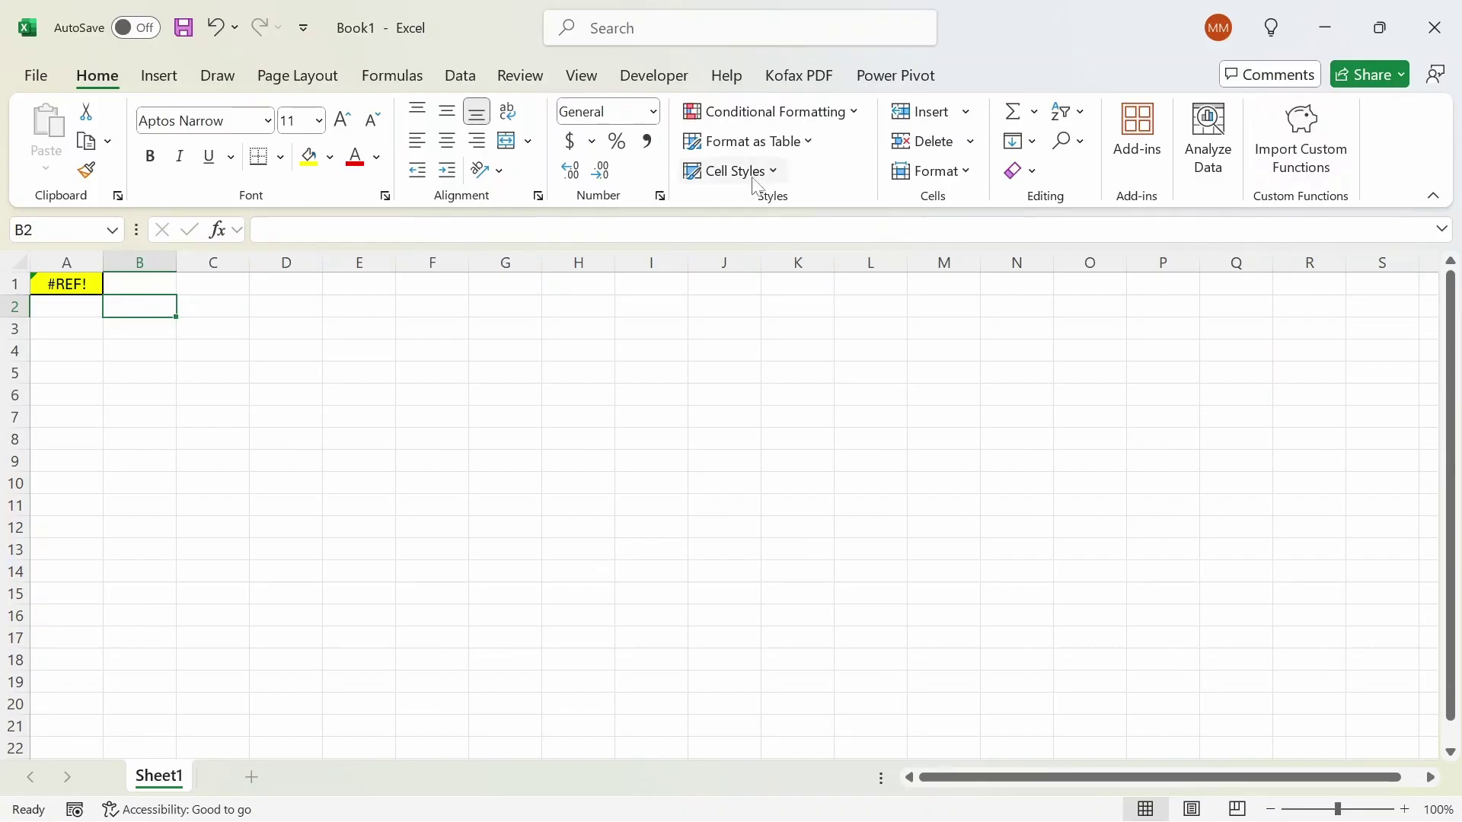
# Create another blank workbook and confirm typing =_ in A1 now suggests _last_row
pyautogui.click(36, 75)
pyautogui.click(65, 176)
pyautogui.click(284, 197)
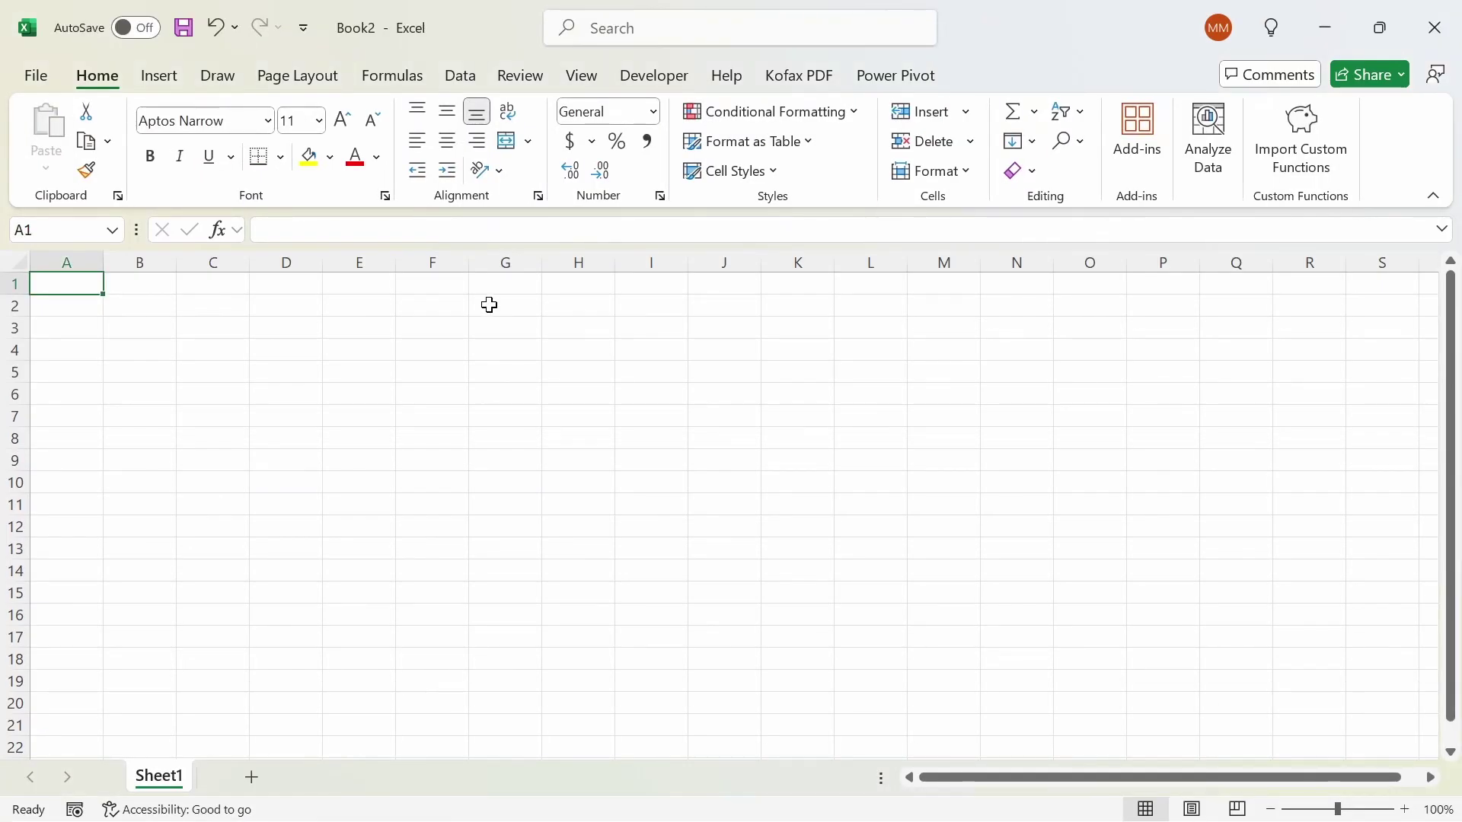
pyautogui.write('=_')
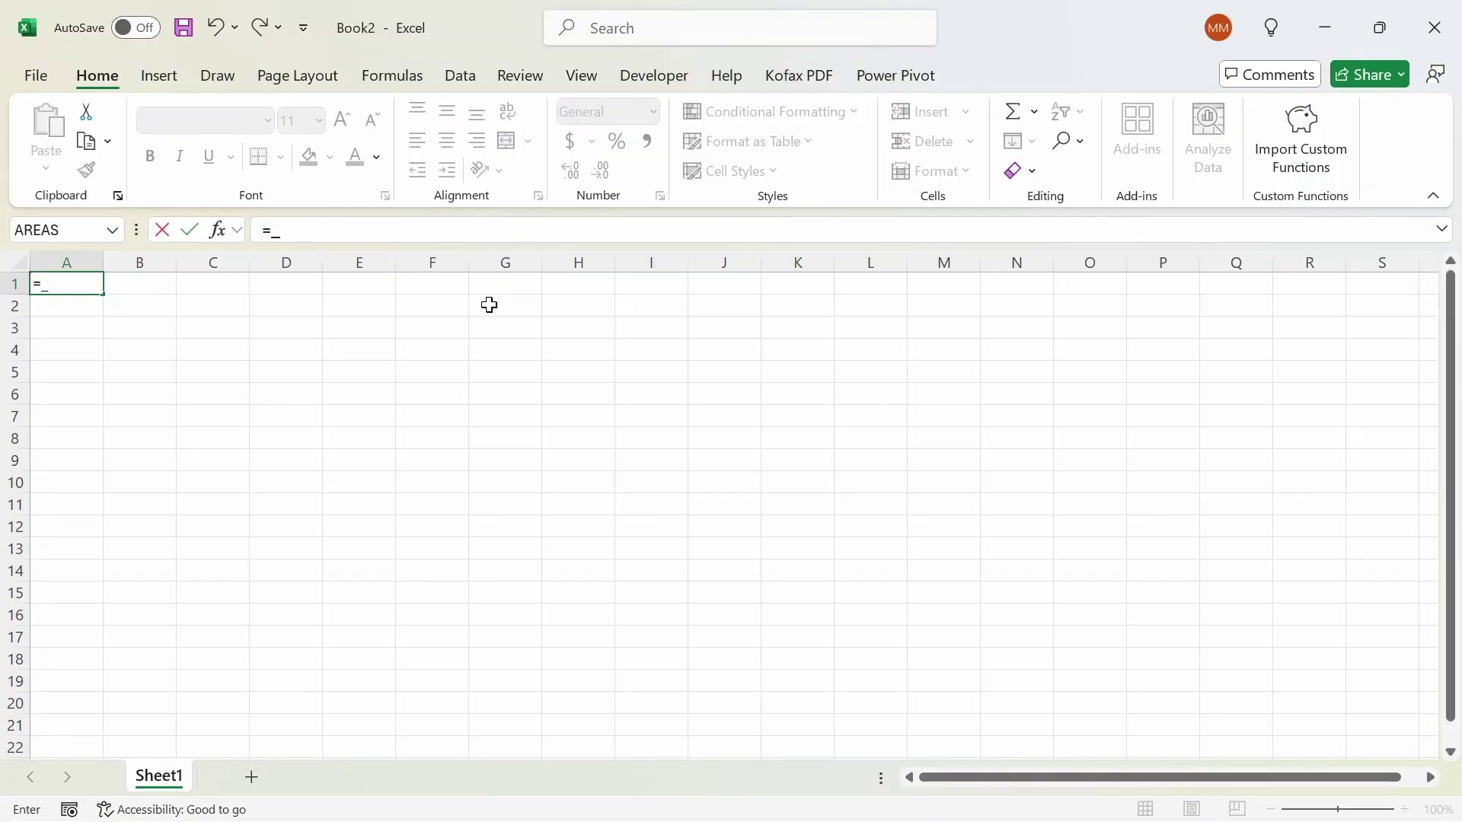
pyautogui.press('BackSpace')
pyautogui.press('BackSpace')
pyautogui.press('Escape')
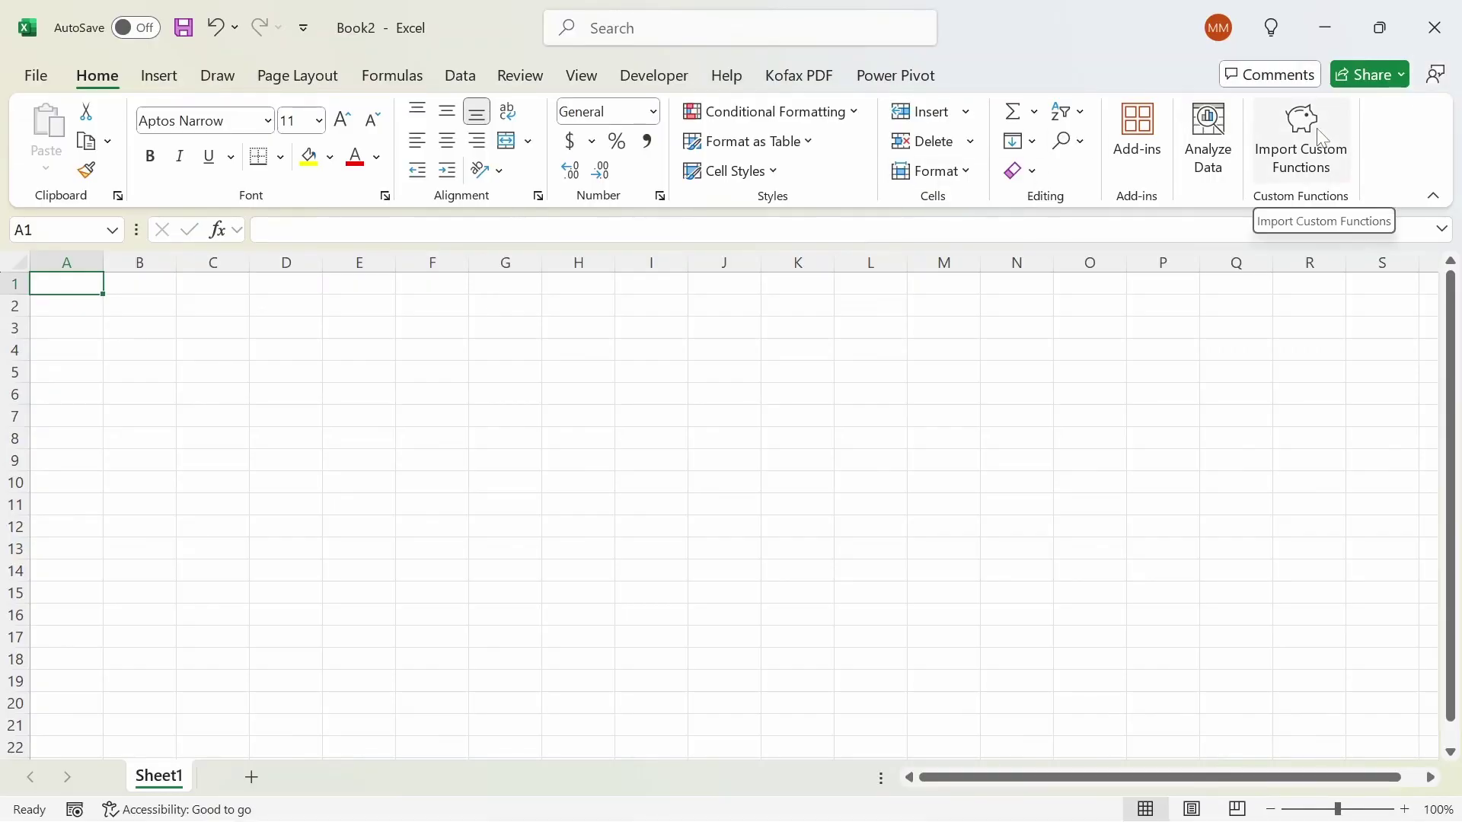
pyautogui.write('=_')
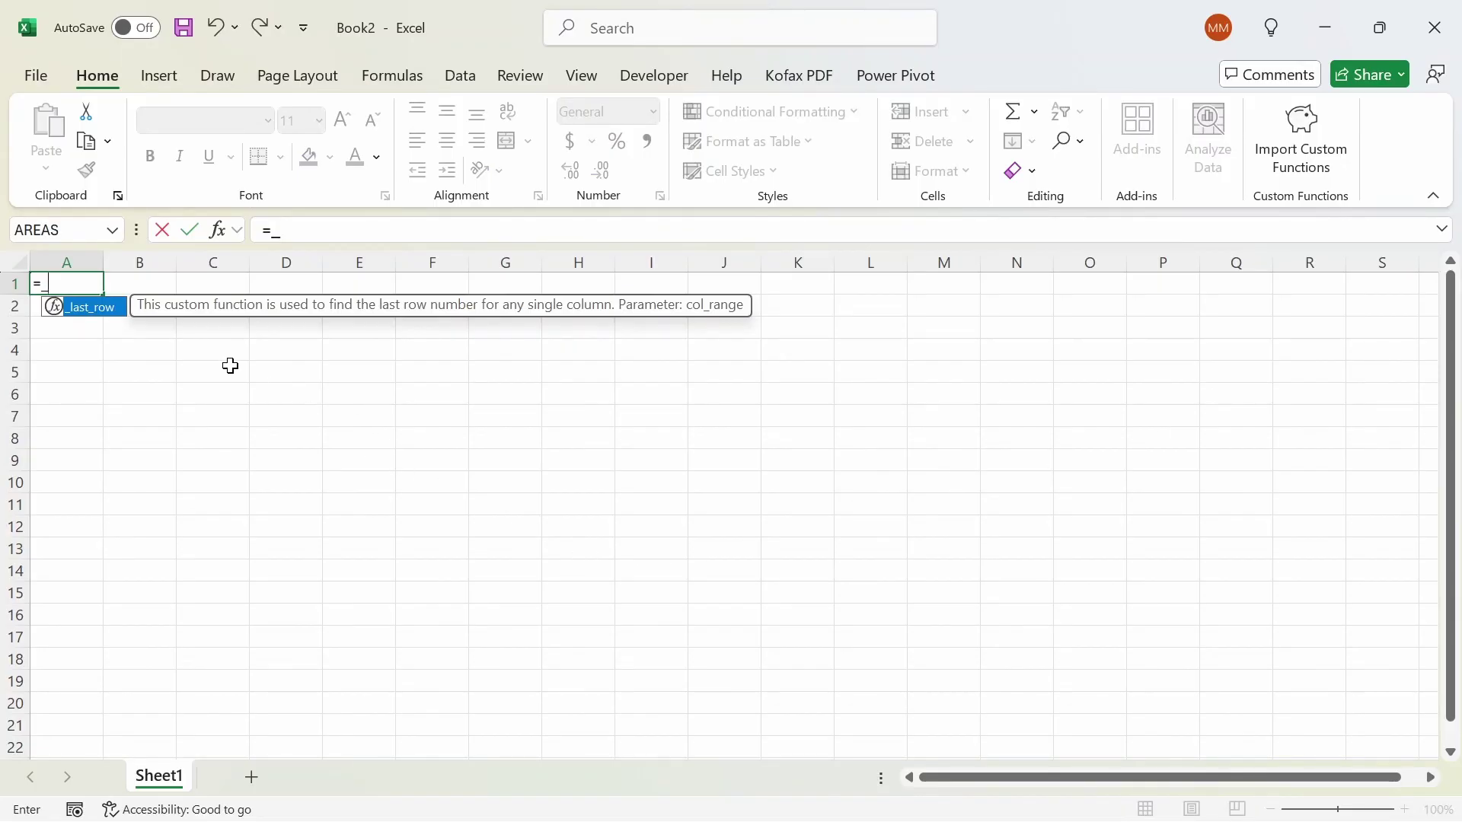
pyautogui.press('Tab')
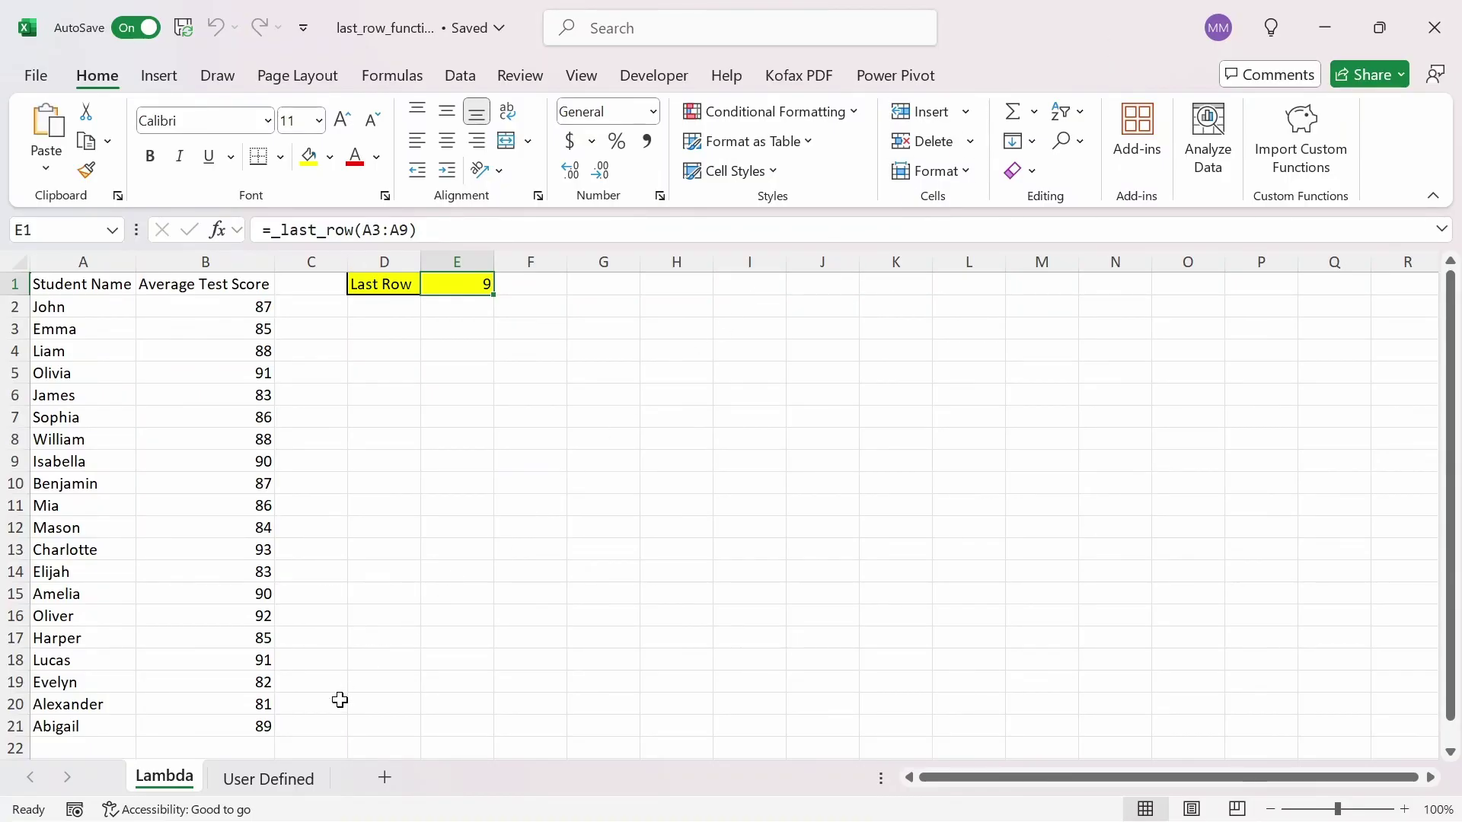
# From the User Defined sheet, open the UDFs module of user_defined_functions.xlam in the VBA editor
pyautogui.click(283, 773)
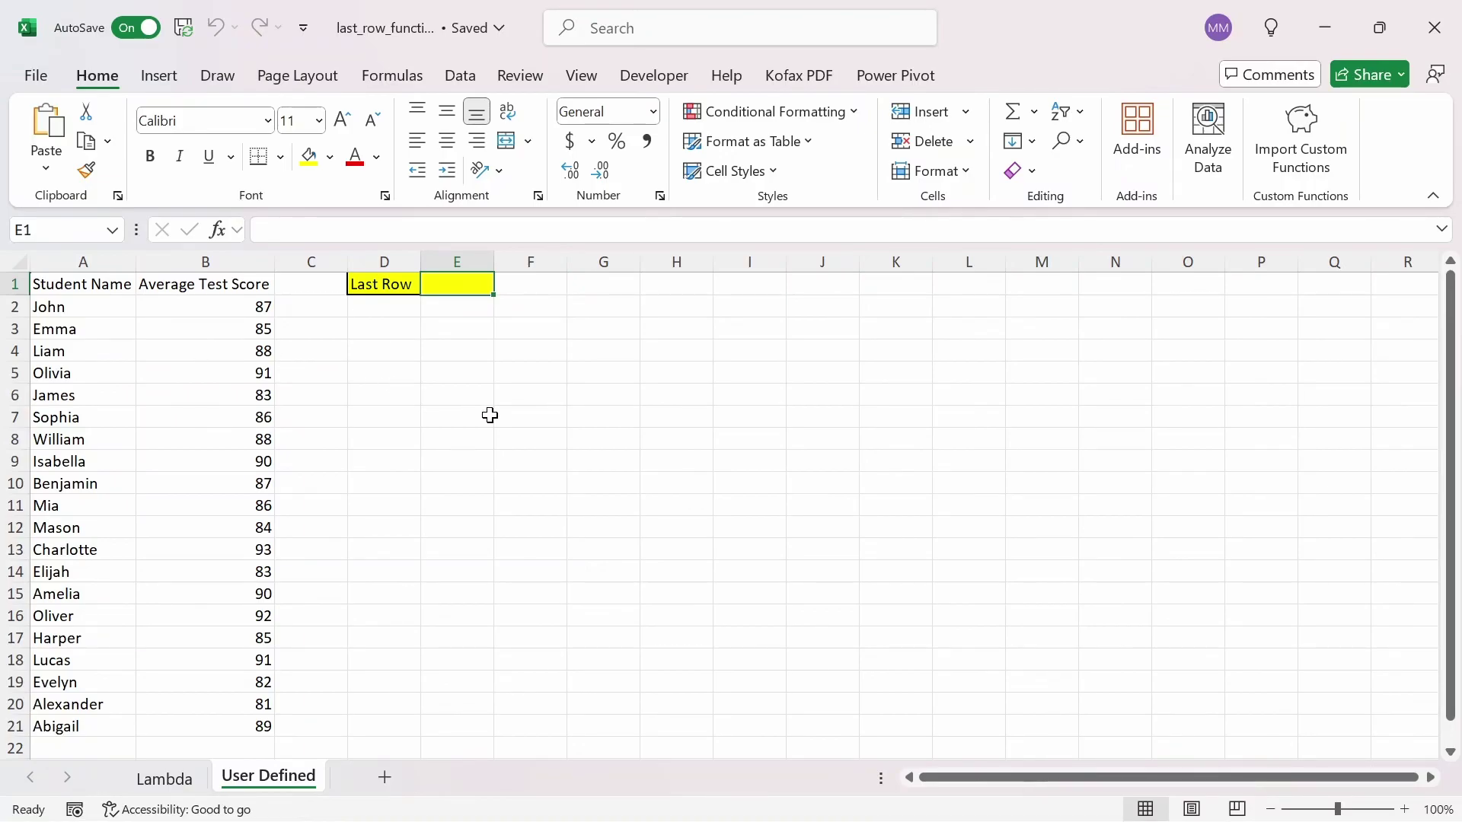
pyautogui.hotkey('alt', 'F11')
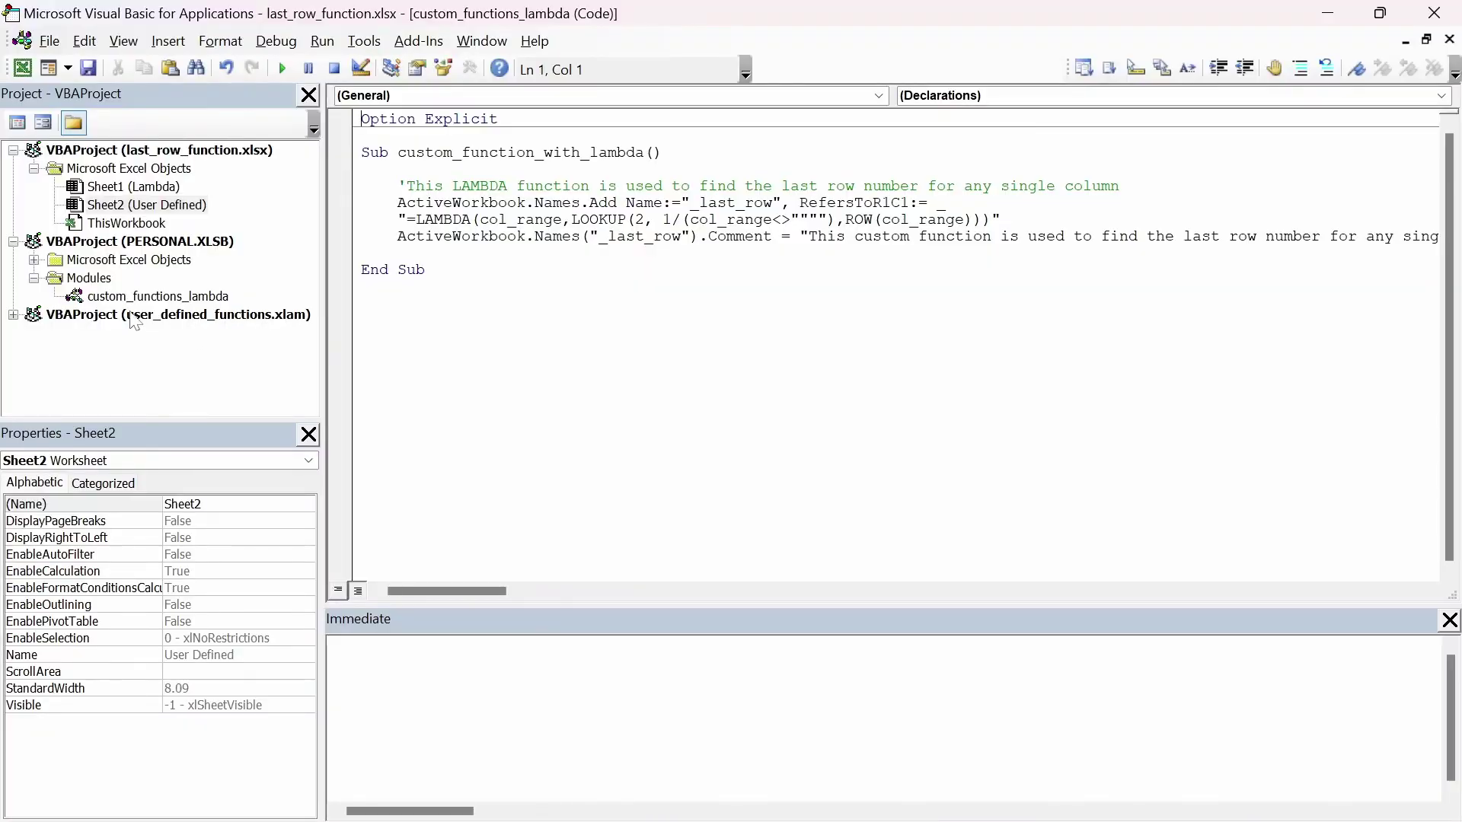
pyautogui.click(13, 314)
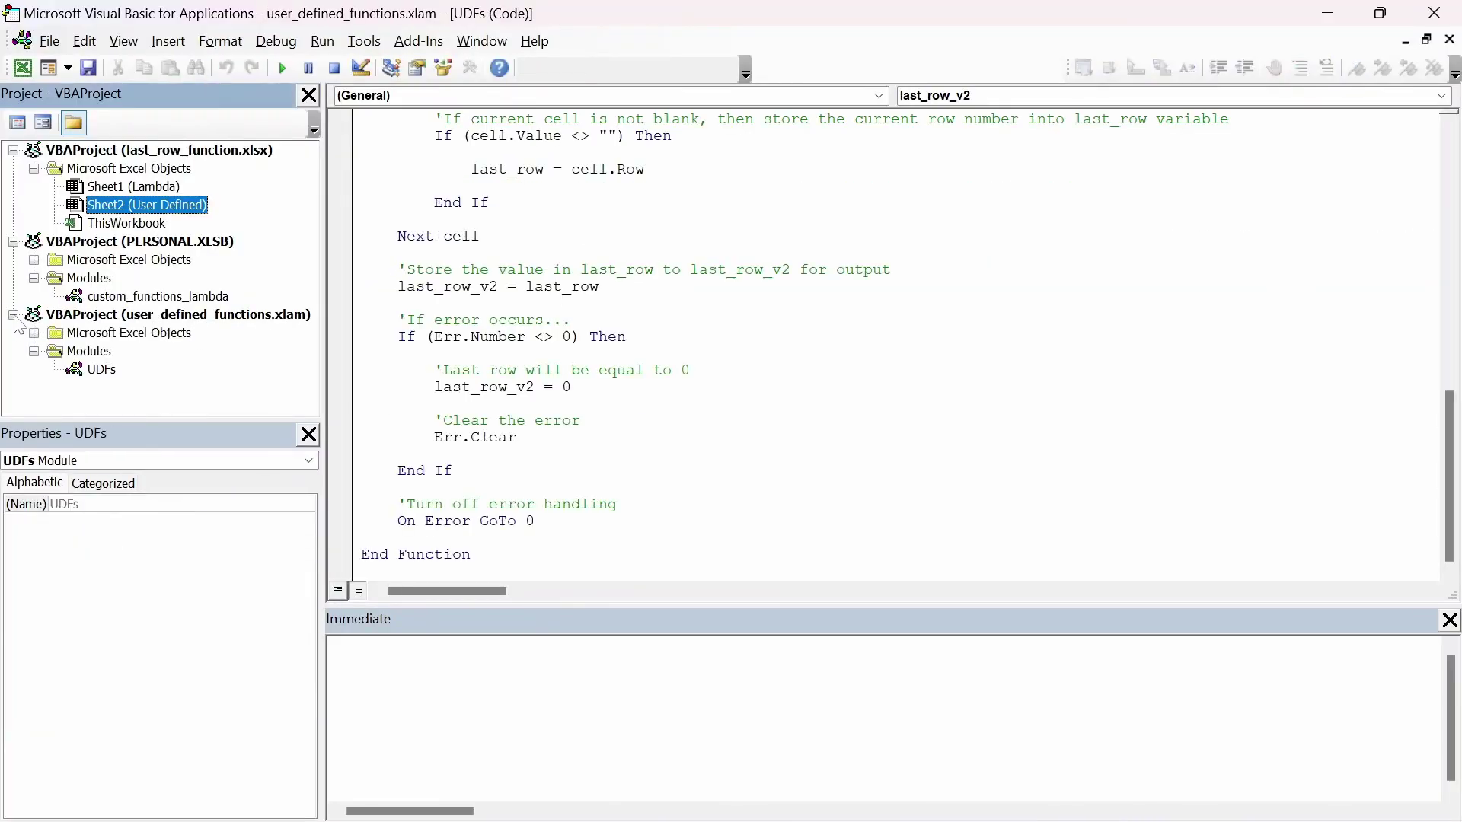
pyautogui.doubleClick(103, 373)
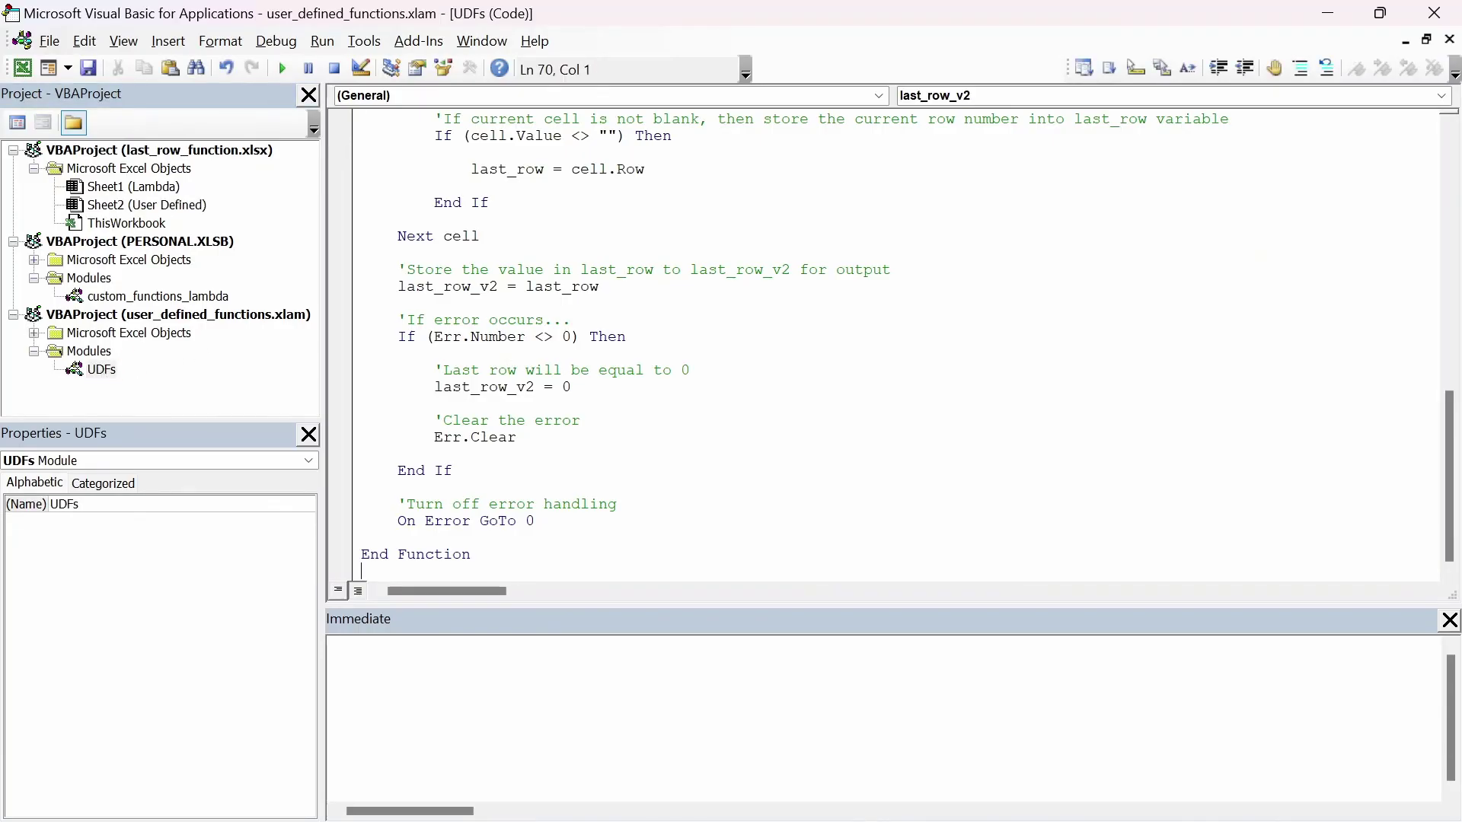
# Scroll through the UDFs code to review last_row_v1 and last_row_v2
pyautogui.moveTo(1451, 483); pyautogui.dragTo(1448, 216)
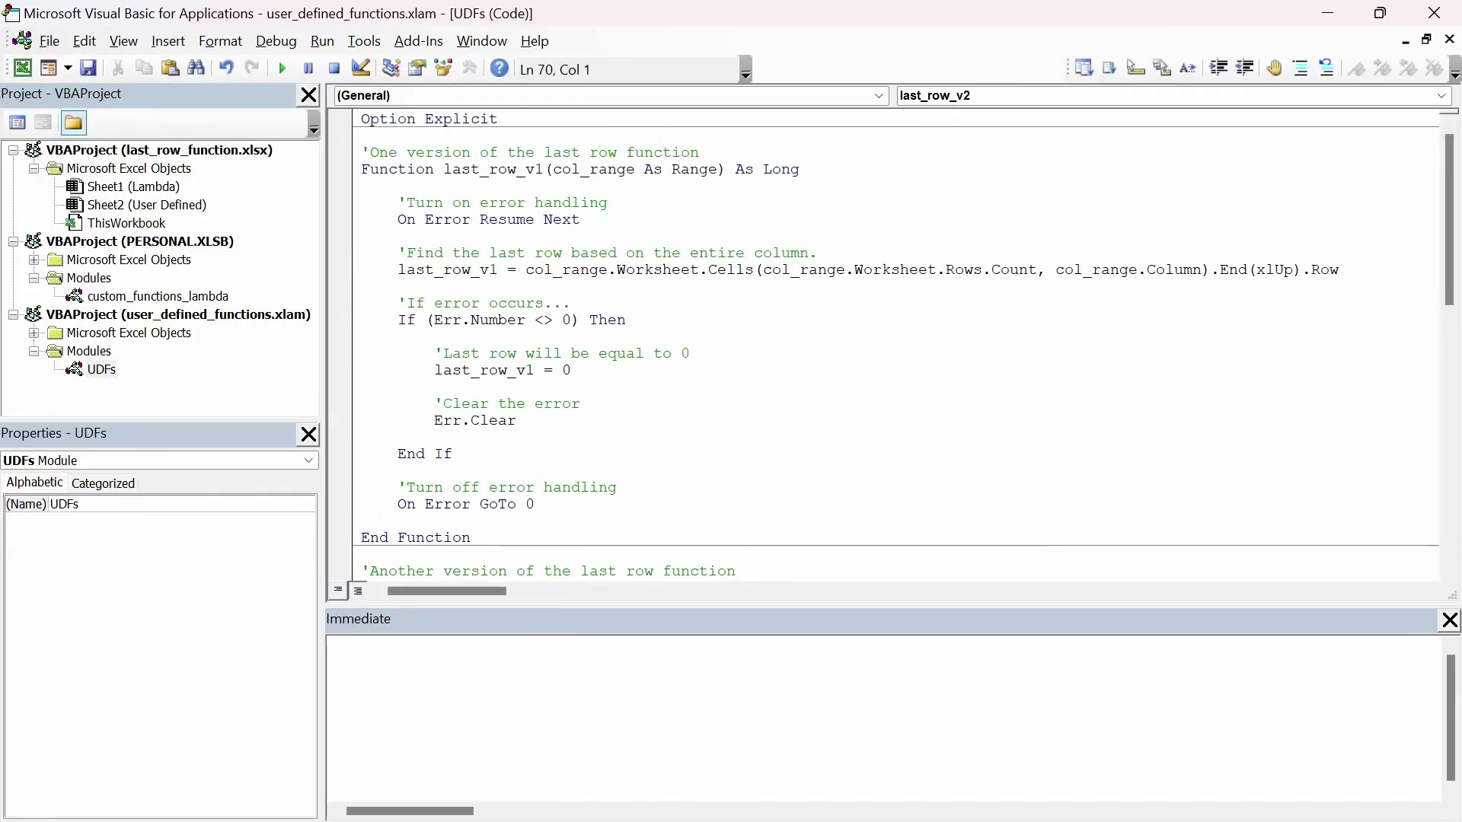
pyautogui.moveTo(1454, 241); pyautogui.dragTo(1454, 315)
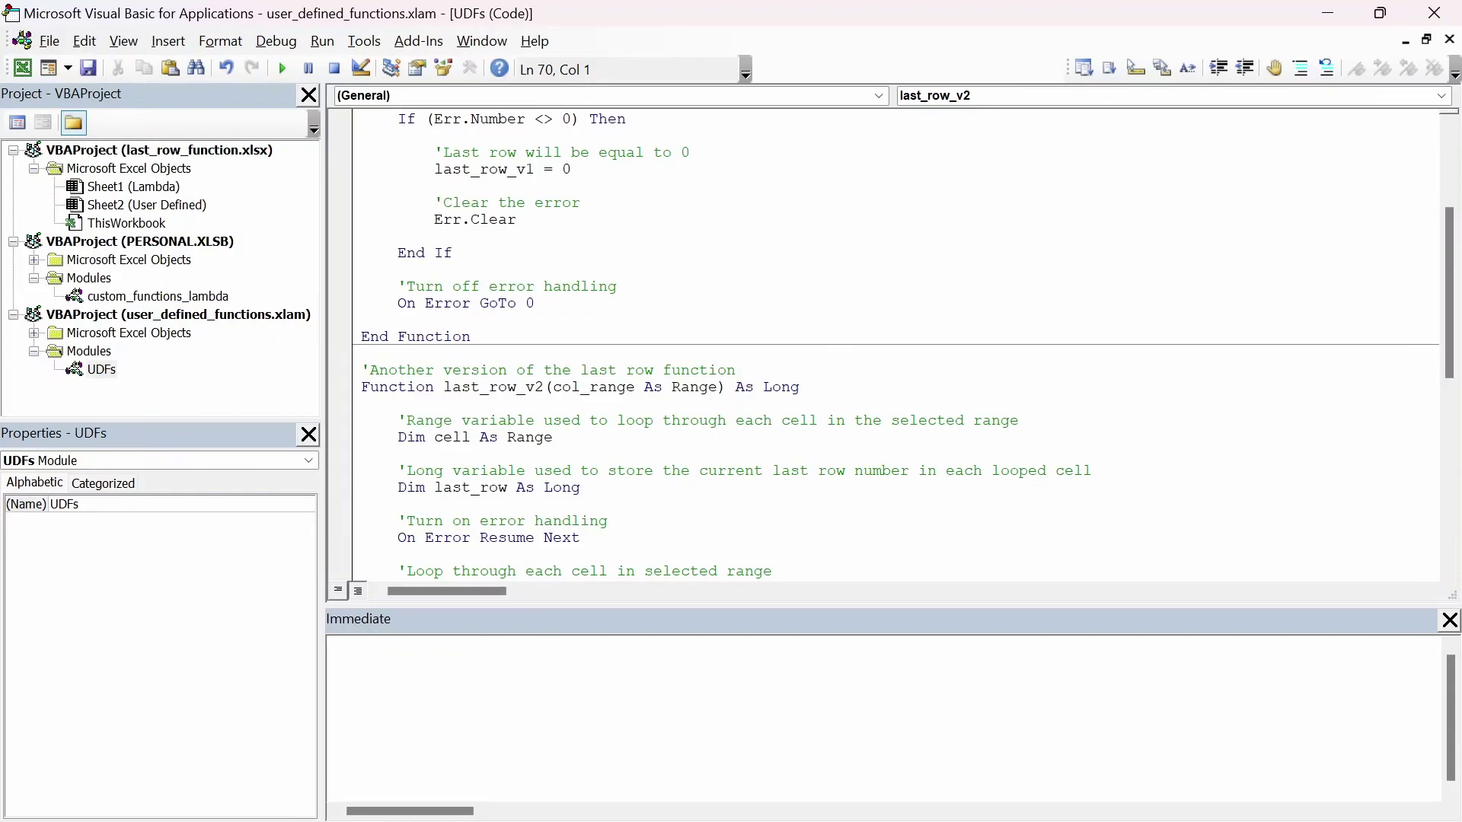
pyautogui.click(397, 319)
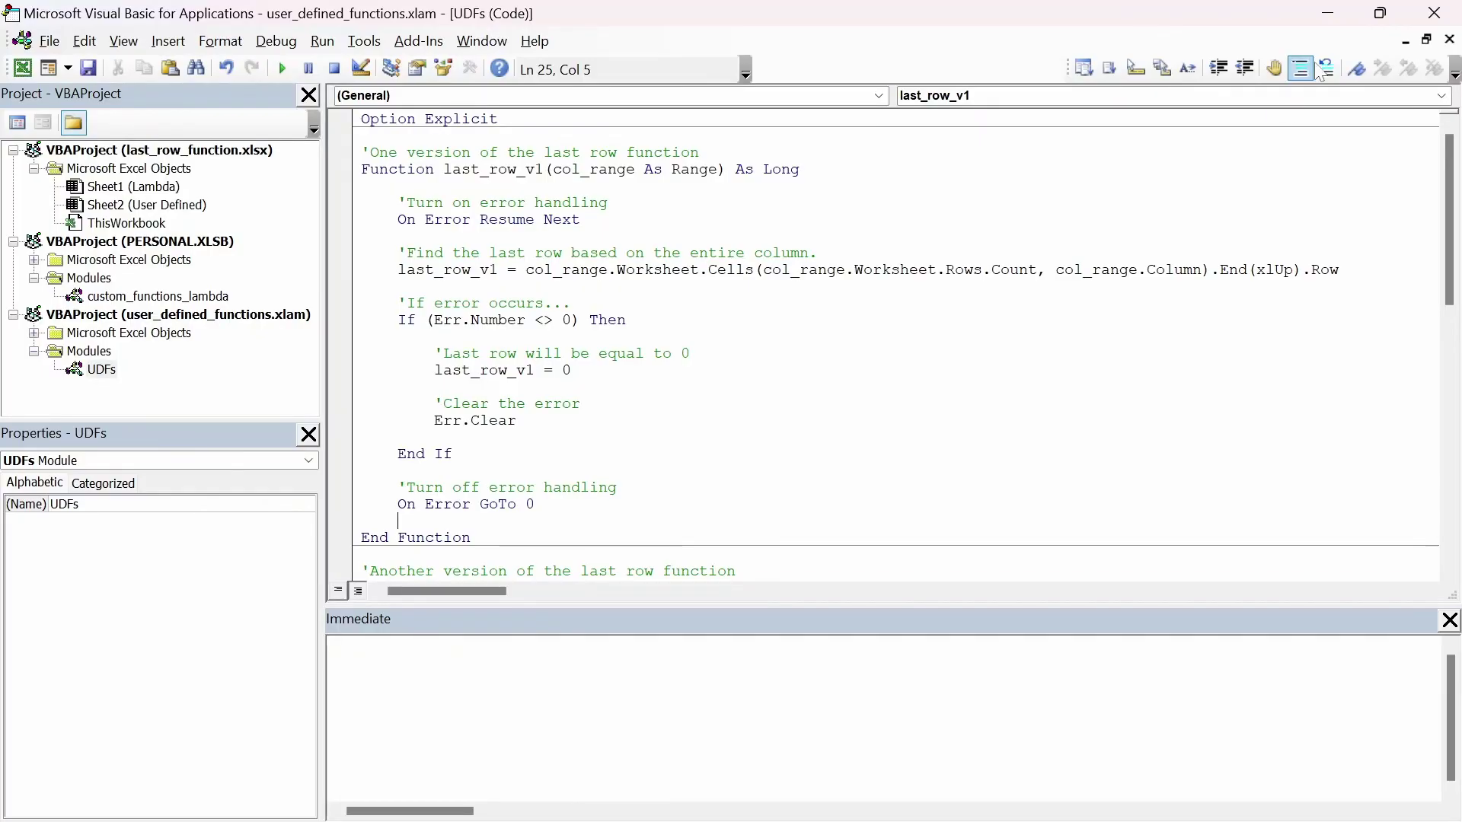
# Enter =last_row_v1(B:B) in E1 and confirm column B's last filled row is 21
pyautogui.click(1327, 13)
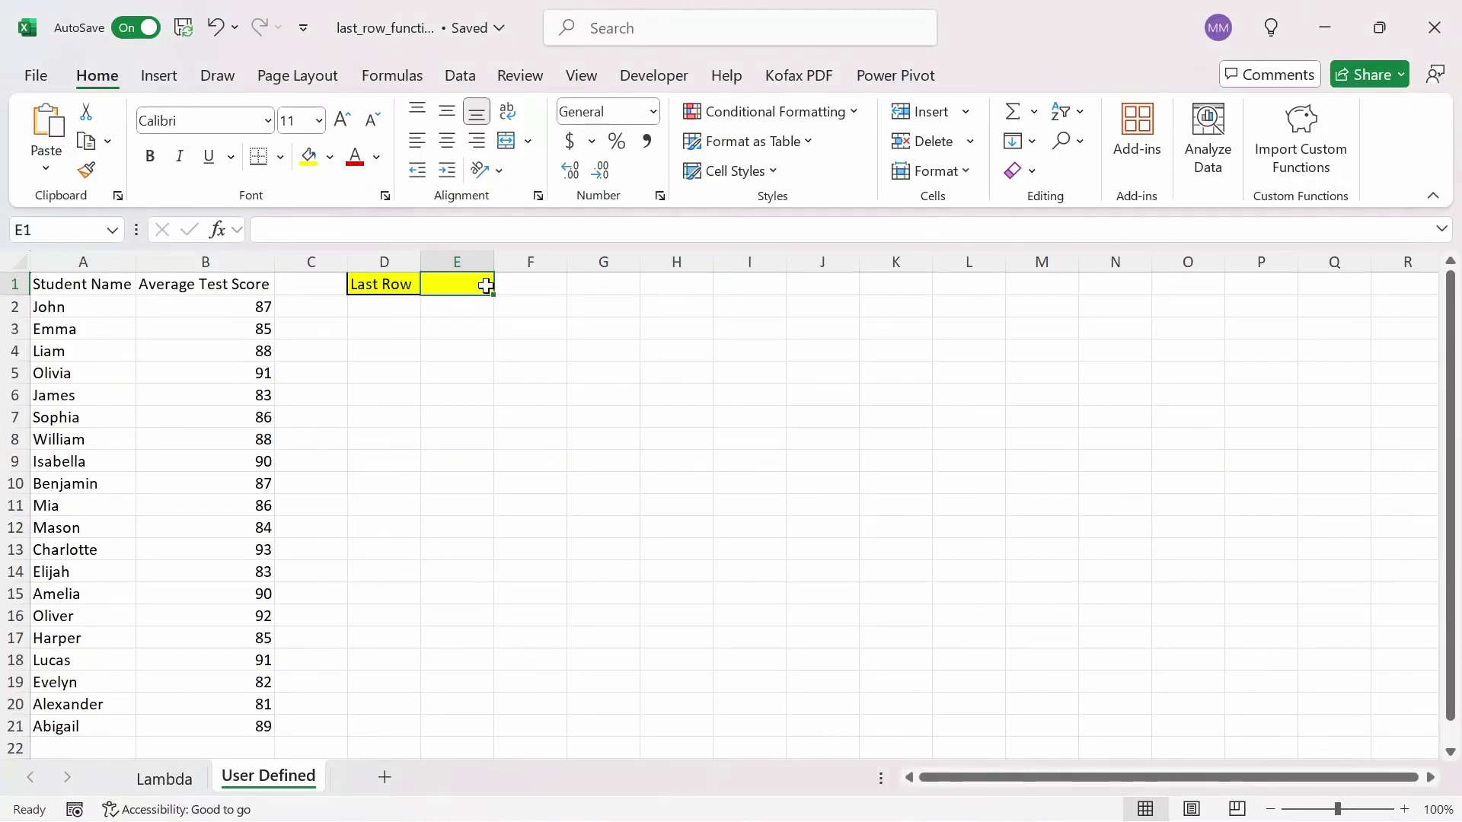
pyautogui.write('=las')
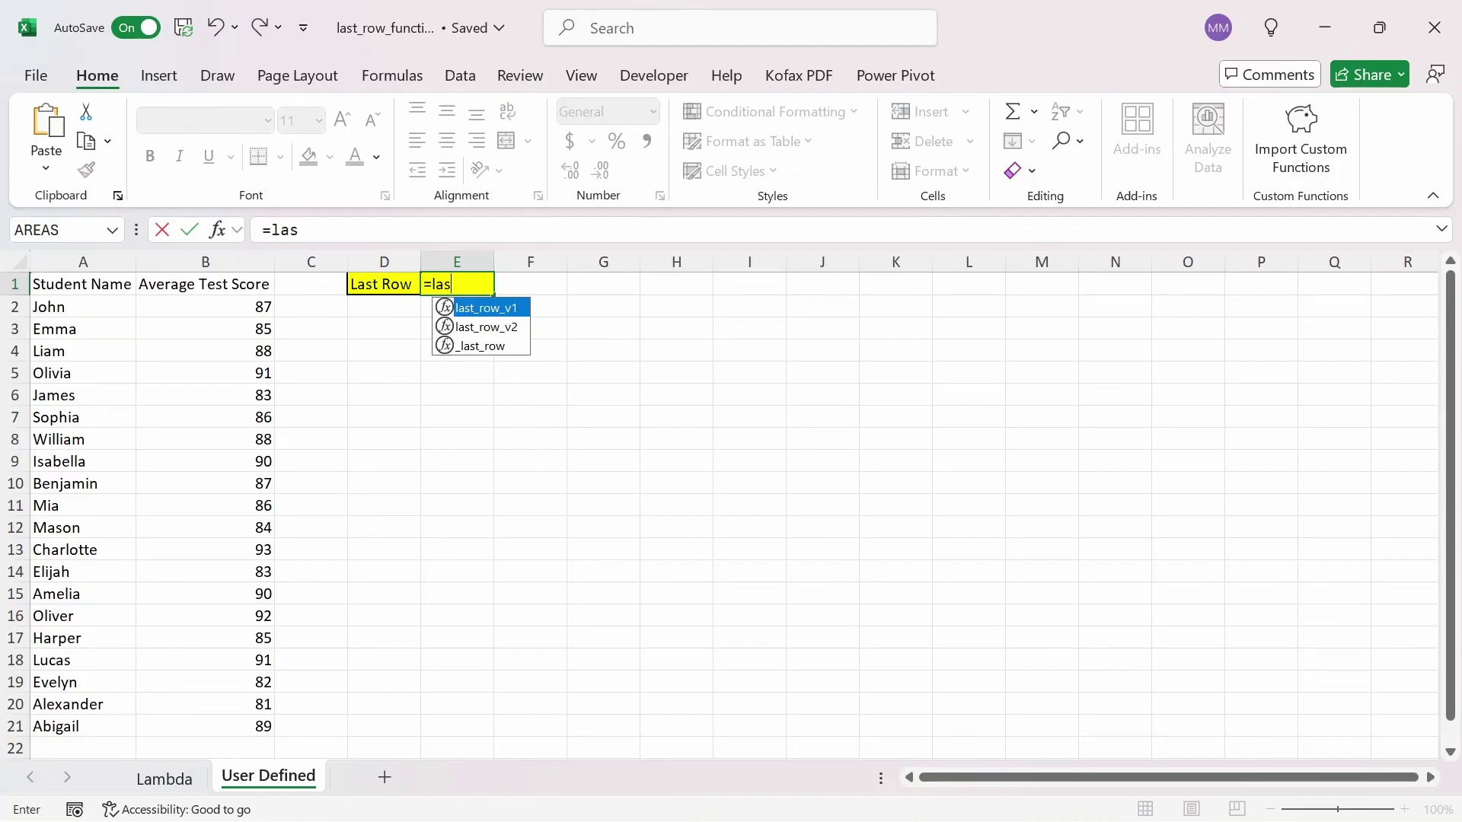
pyautogui.press('Tab')
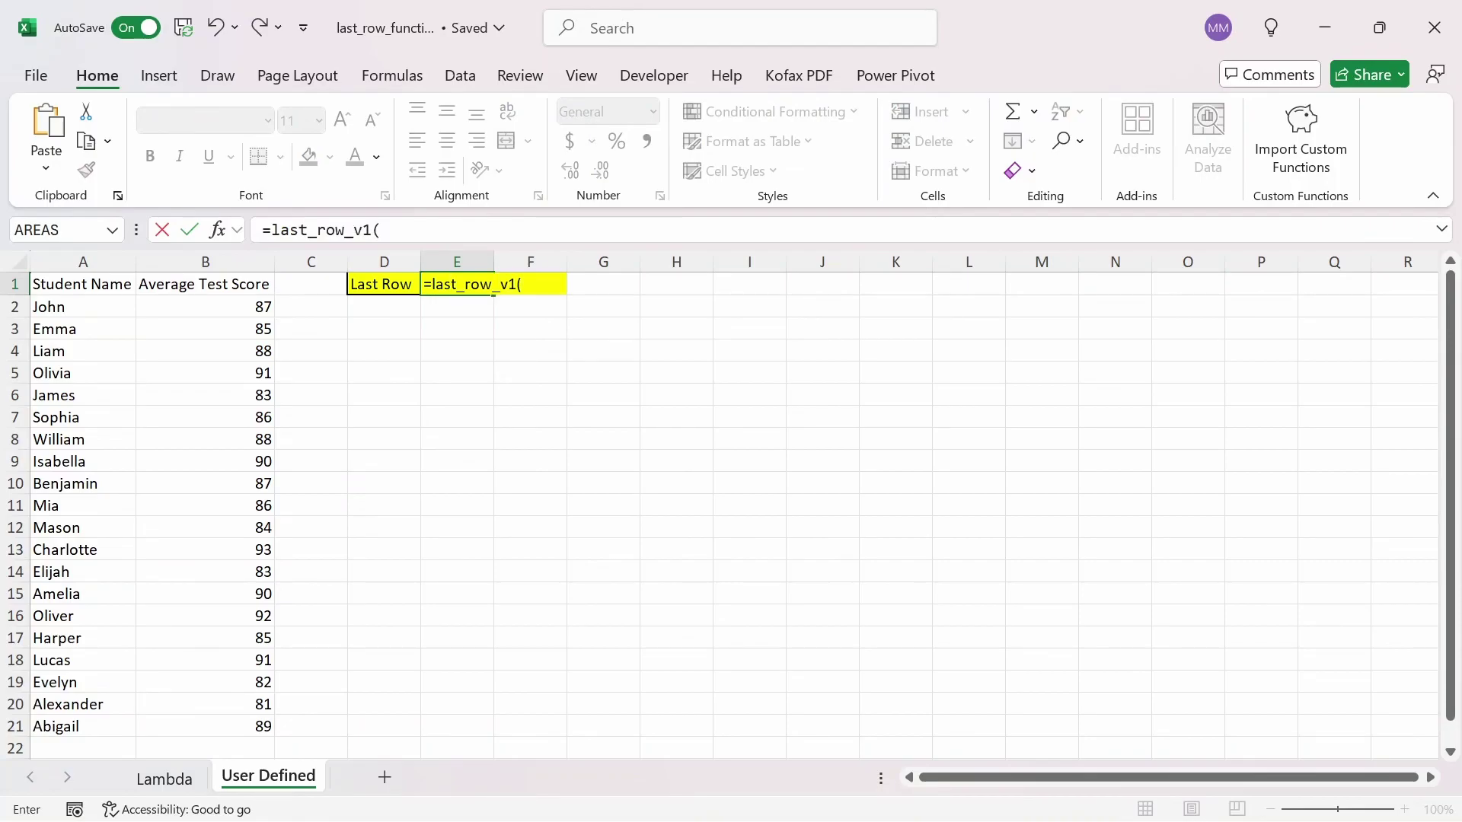
pyautogui.click(236, 336)
pyautogui.press('Return')
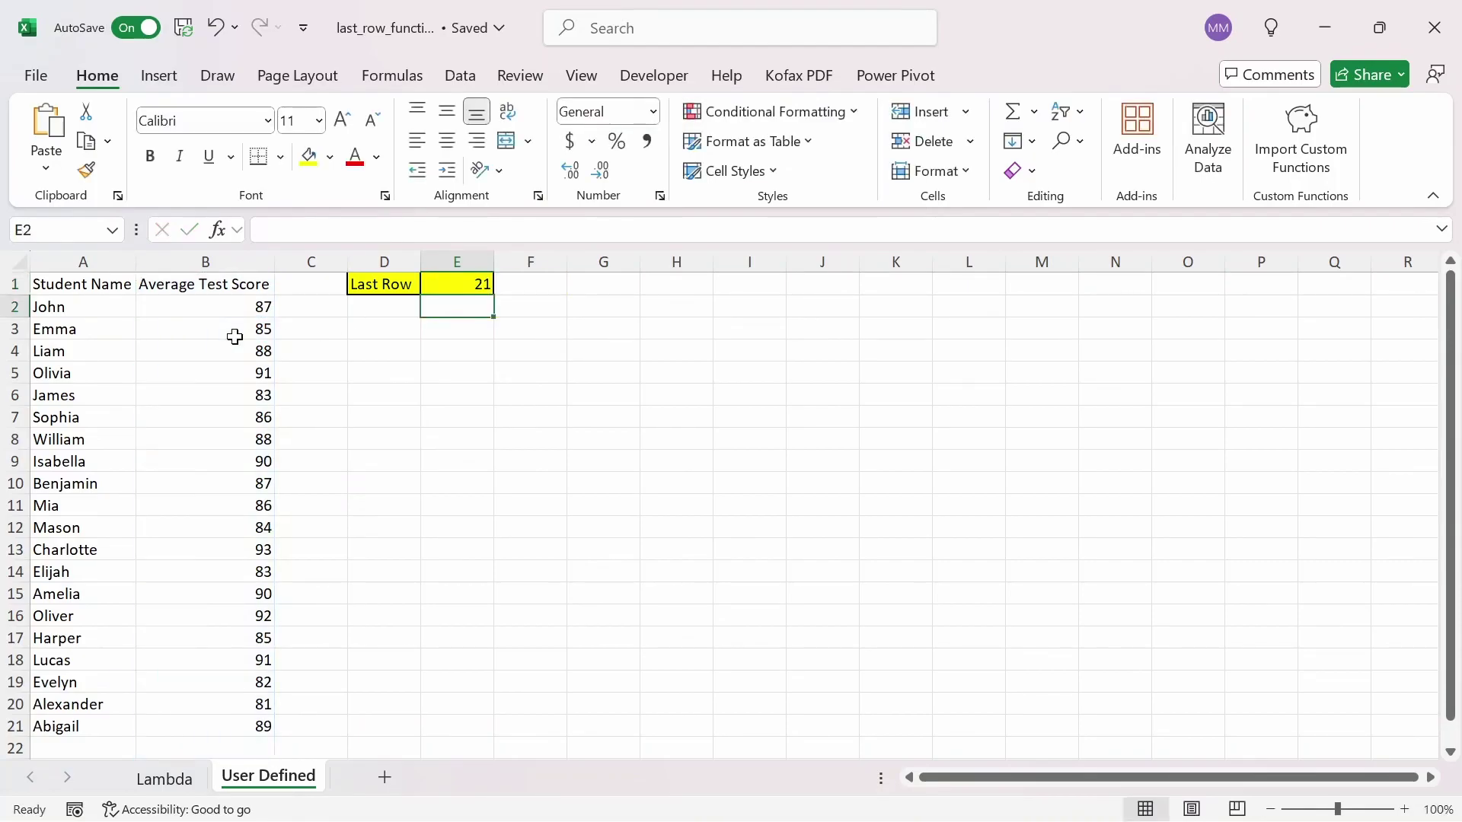
pyautogui.press('Left')
pyautogui.press('Left')
pyautogui.press('Left')
pyautogui.hotkey('ctrl', 'Down')
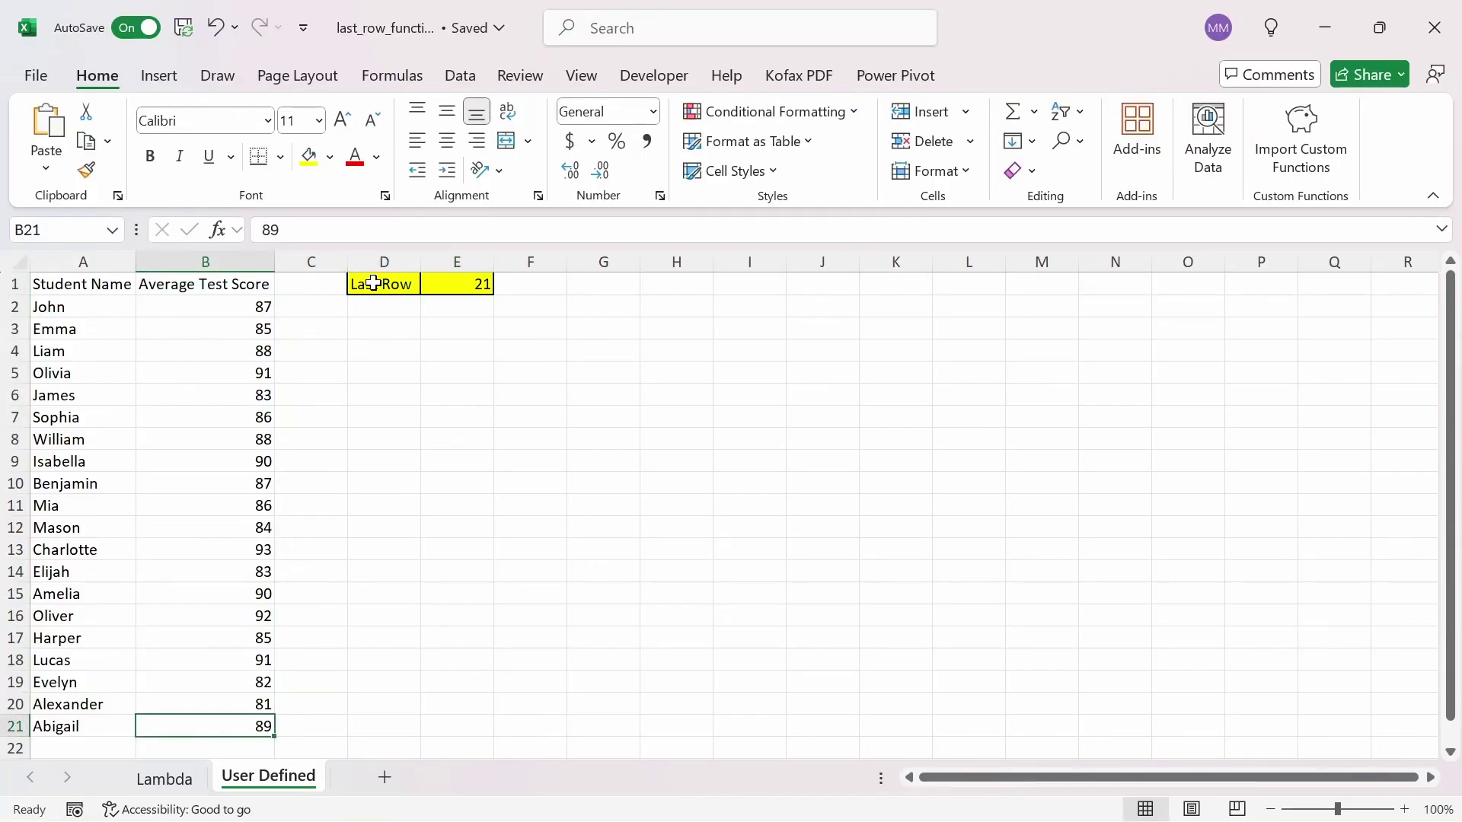
# Change E1's formula to =last_row_v1(B2:B10) and check it still returns 21
pyautogui.click(438, 284)
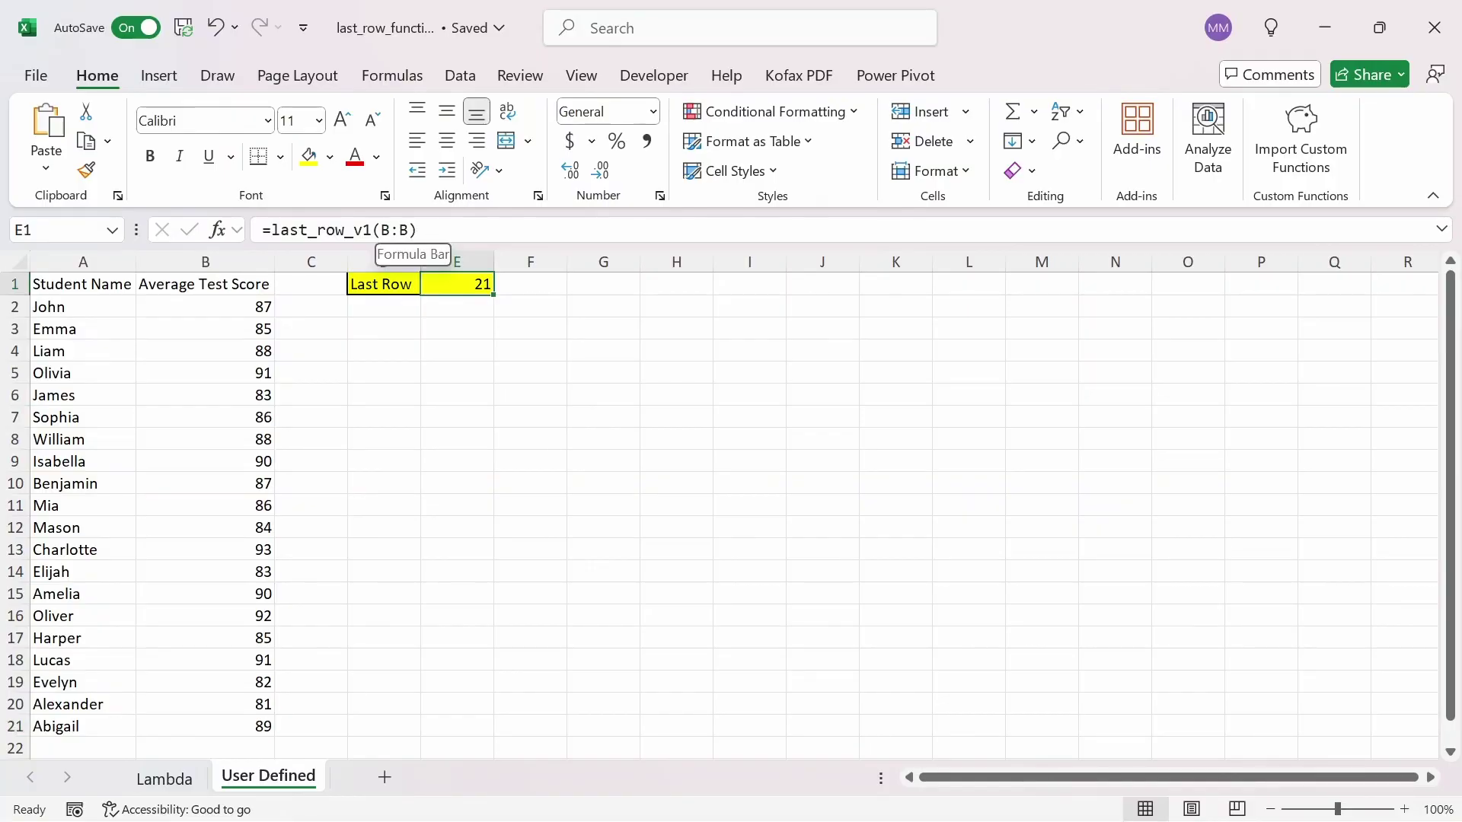
pyautogui.click(416, 232)
pyautogui.press('BackSpace')
pyautogui.press('BackSpace')
pyautogui.press('BackSpace')
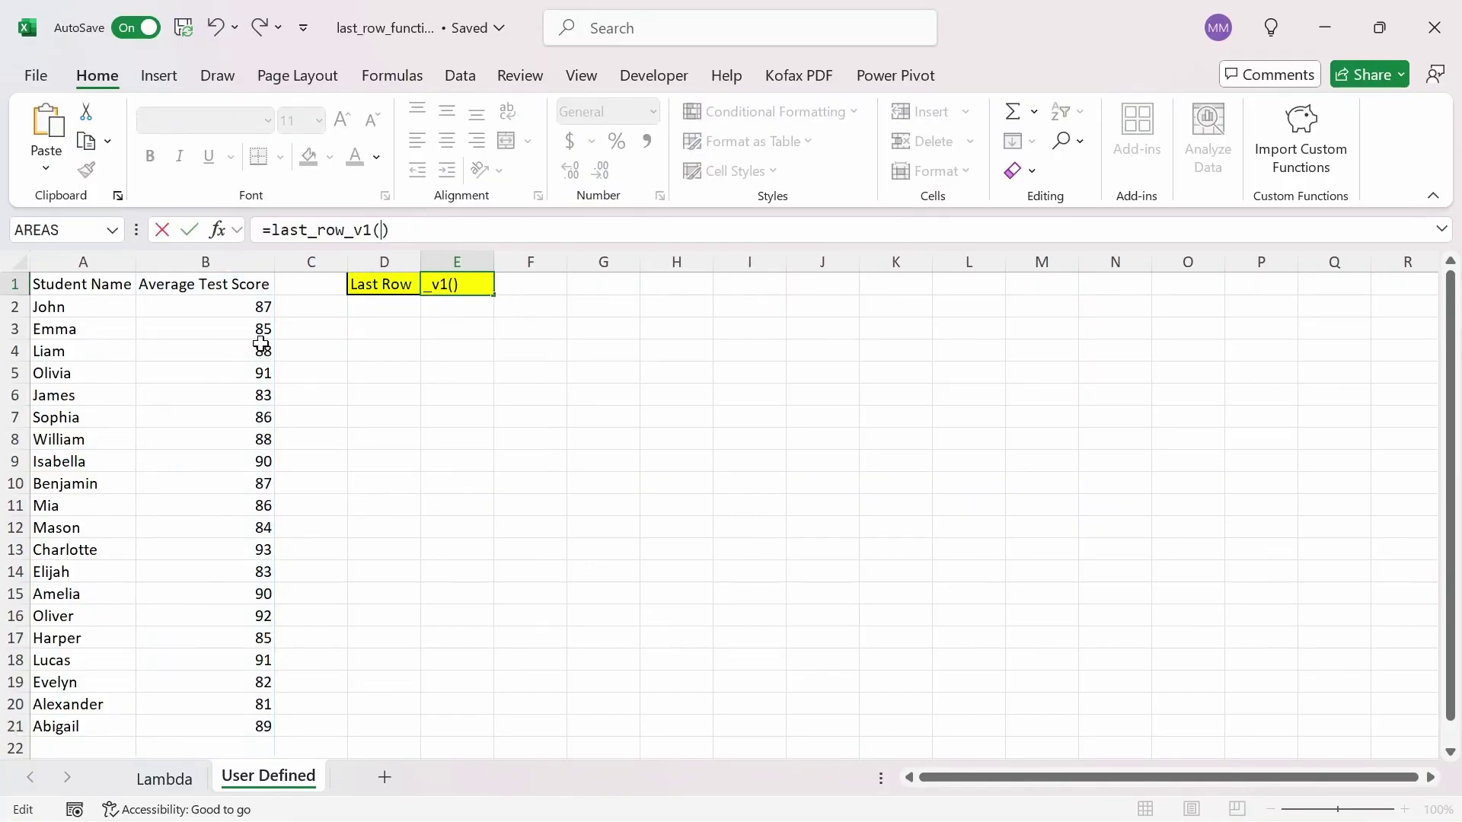
pyautogui.click(235, 328)
pyautogui.press('Up')
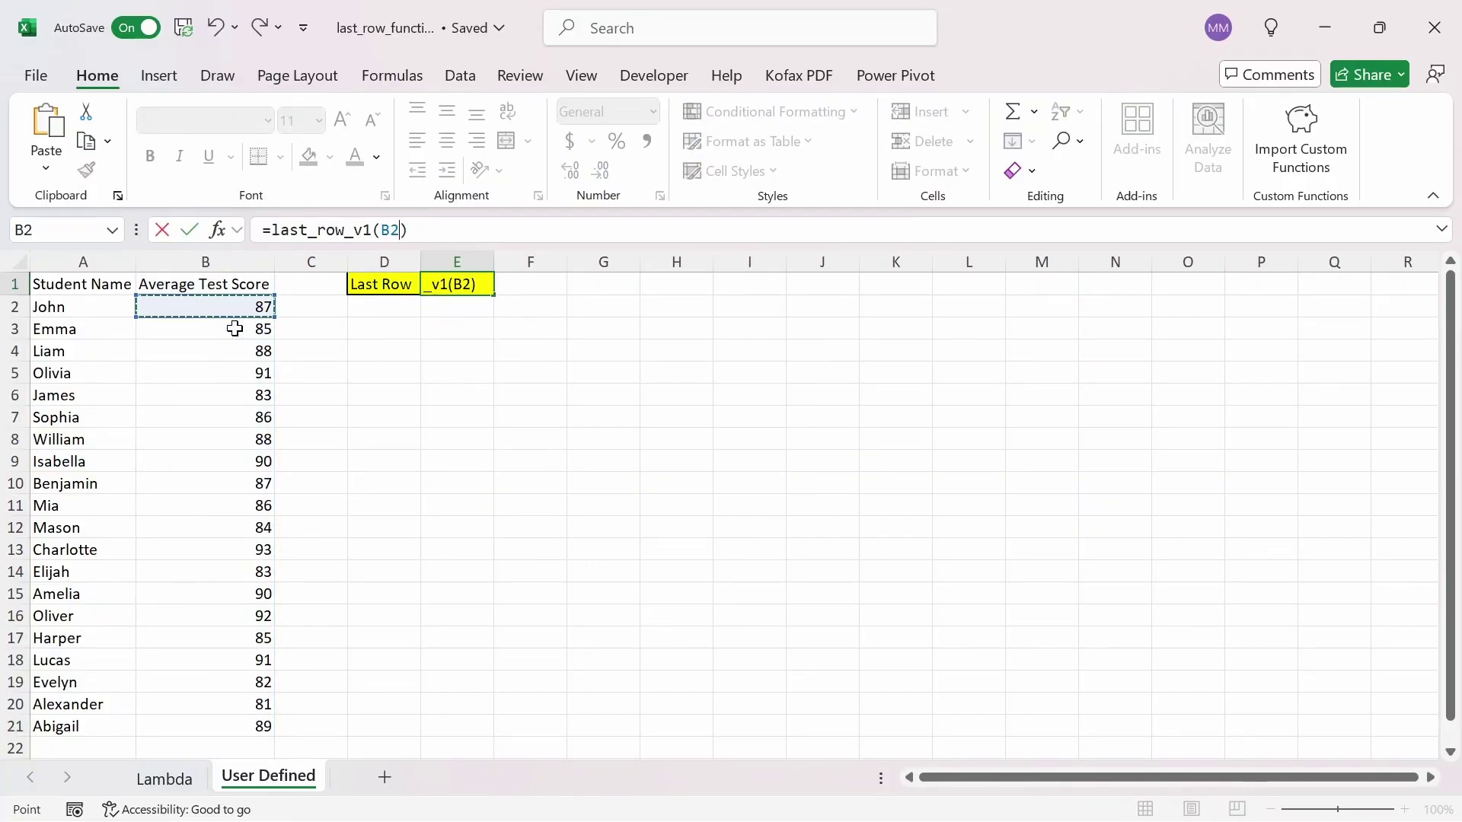
pyautogui.hotkey('shift', 'Down')
pyautogui.hotkey('shift', 'Down')
pyautogui.hotkey('shift', 'Down')
pyautogui.hotkey('shift', 'Down')
pyautogui.hotkey('shift', 'Down')
pyautogui.hotkey('shift', 'Down')
pyautogui.hotkey('shift', 'Down')
pyautogui.hotkey('shift', 'Down')
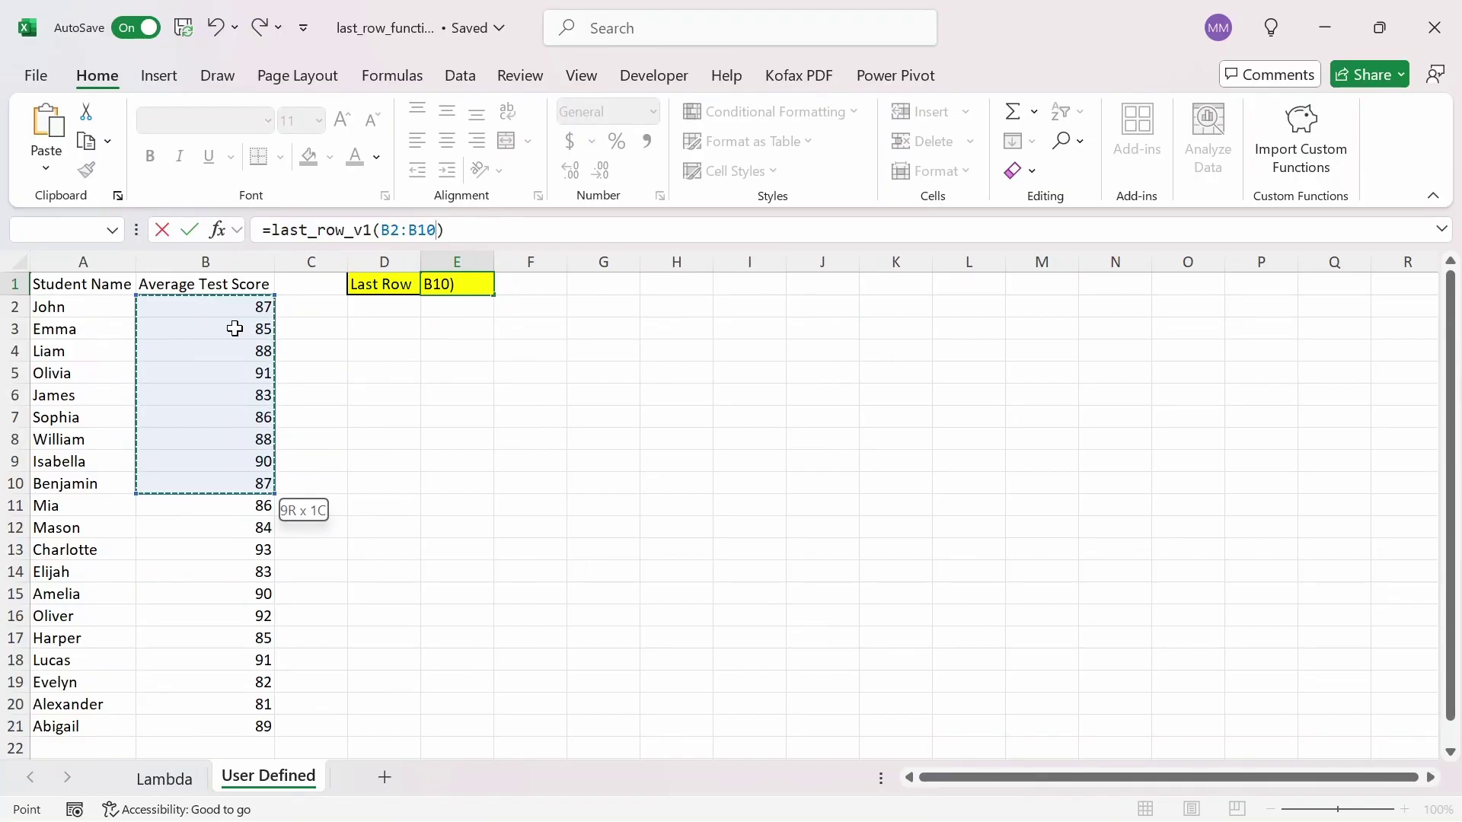
pyautogui.press('Return')
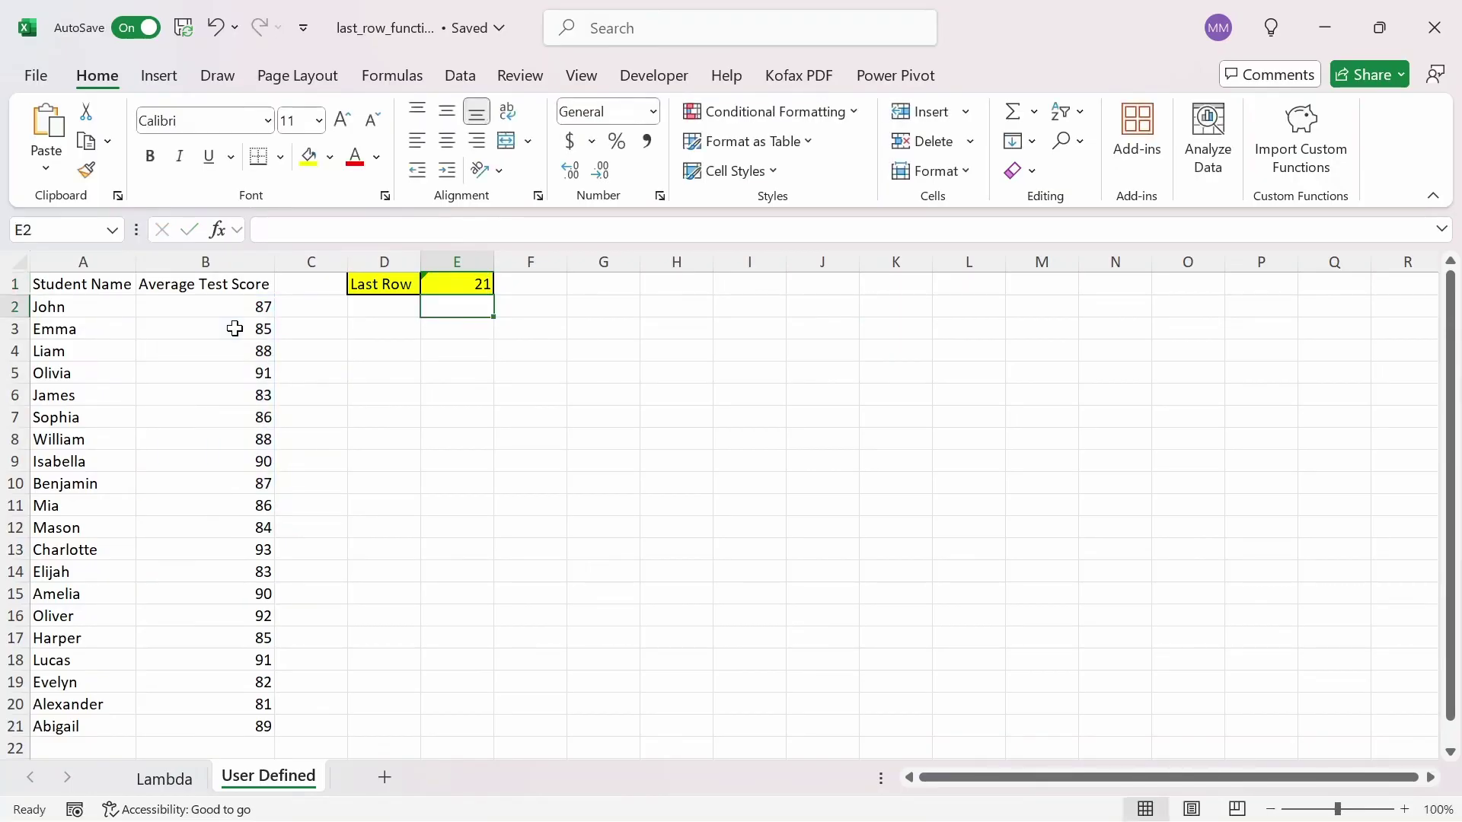
pyautogui.press('Up')
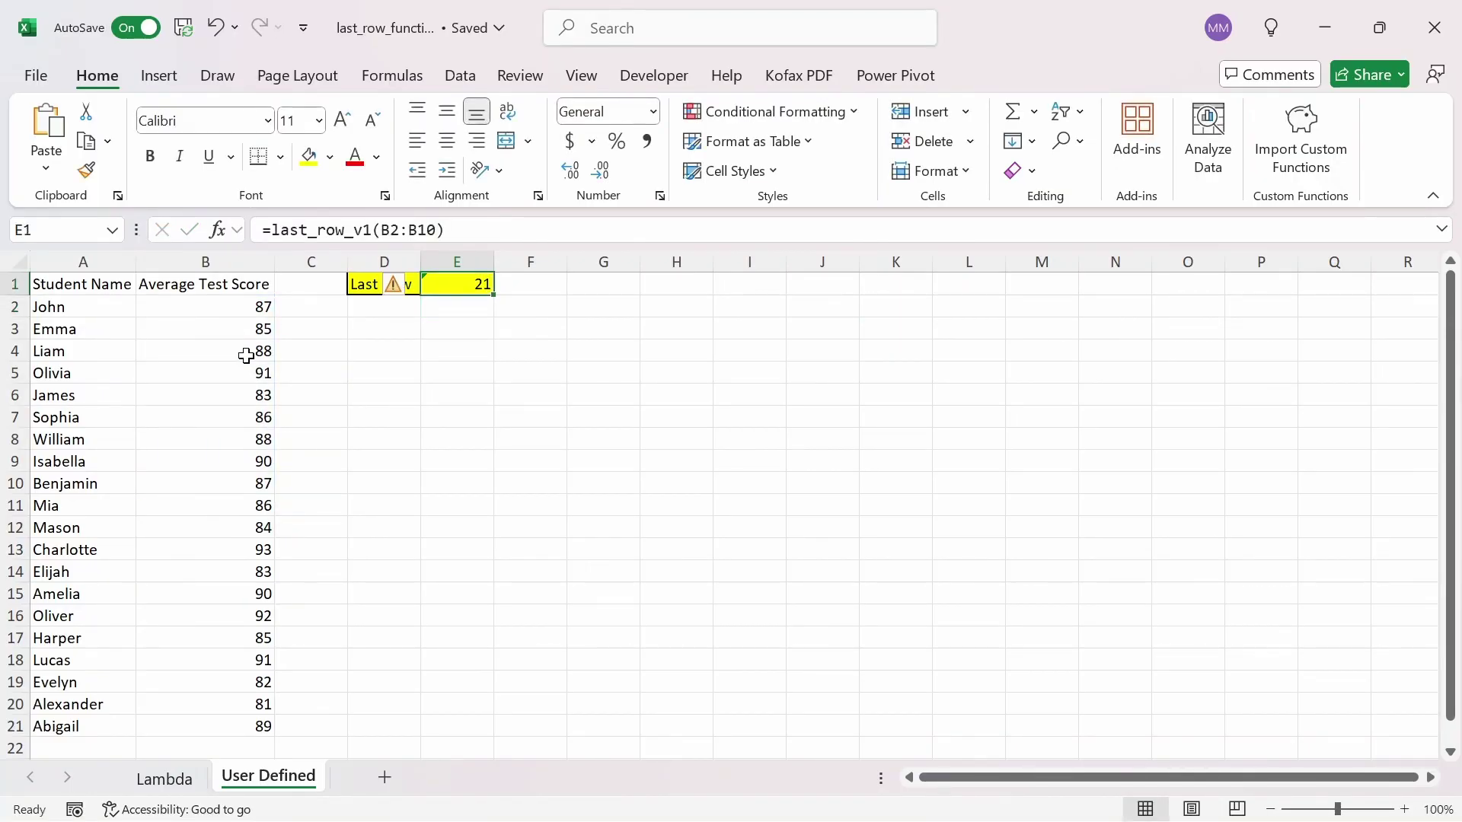